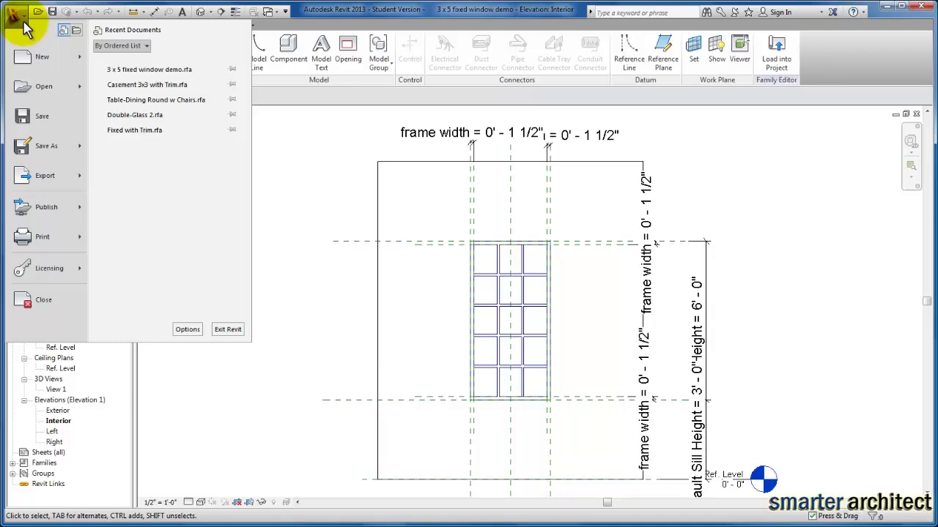
Save a copy of the window family to the Desktop as "5 x 5 fixed window demo"
{"action": "mouse_move", "coordinate": [81, 157]}
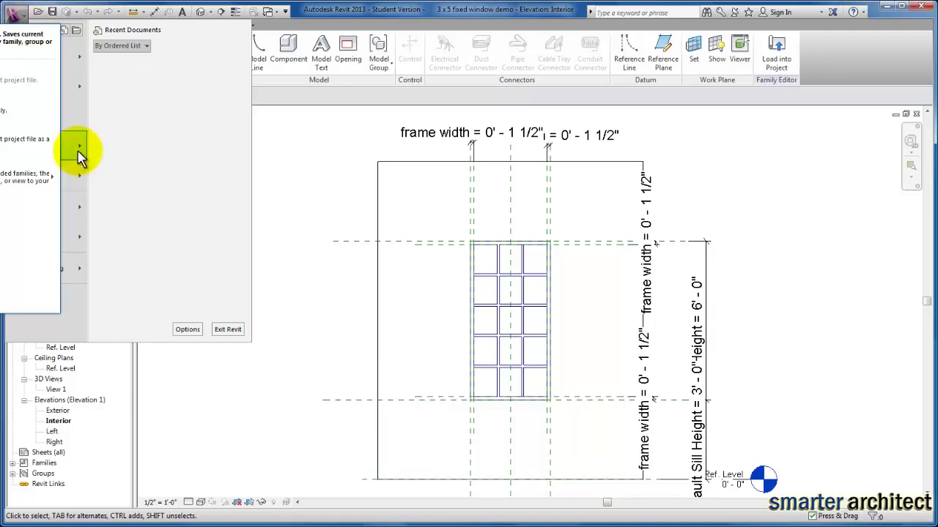
{"action": "left_click", "coordinate": [4, 109]}
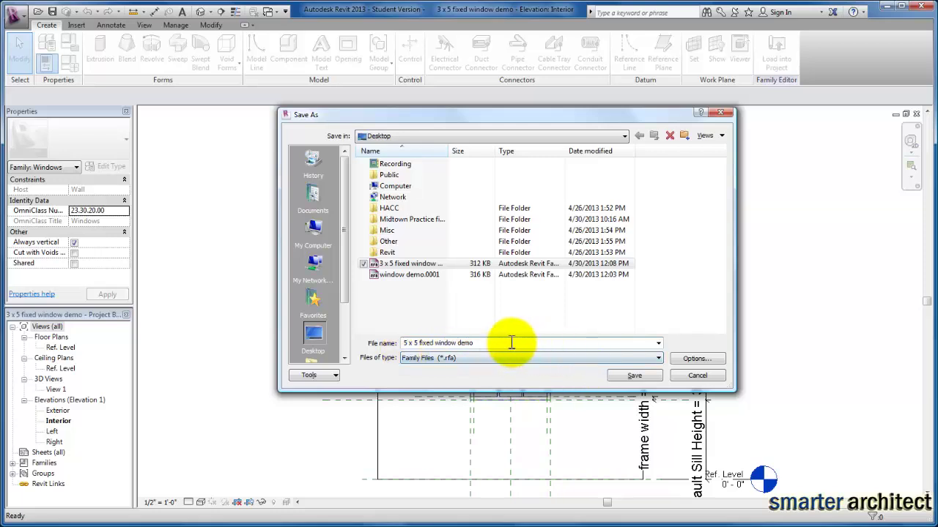
{"action": "left_click", "coordinate": [634, 376]}
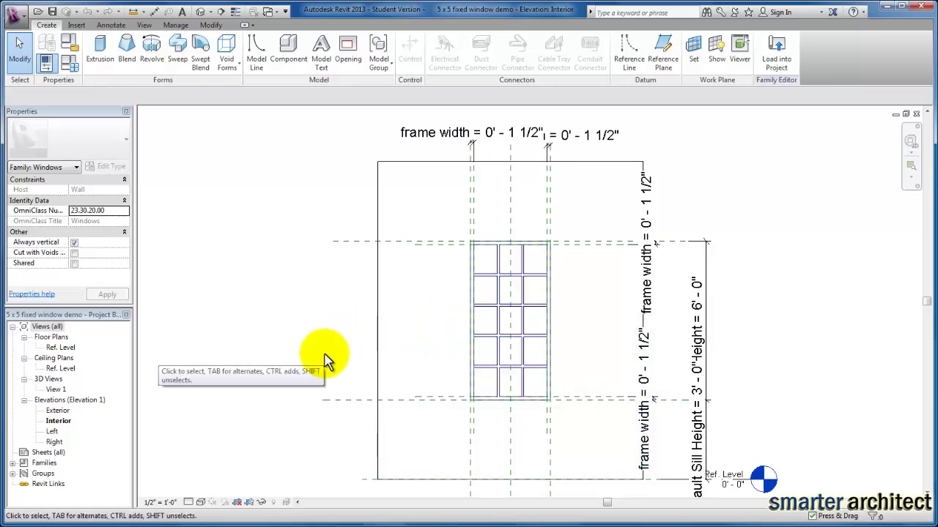
Set the window family's Width parameter to 5' 0" and apply it to the model
{"action": "left_click", "coordinate": [69, 64]}
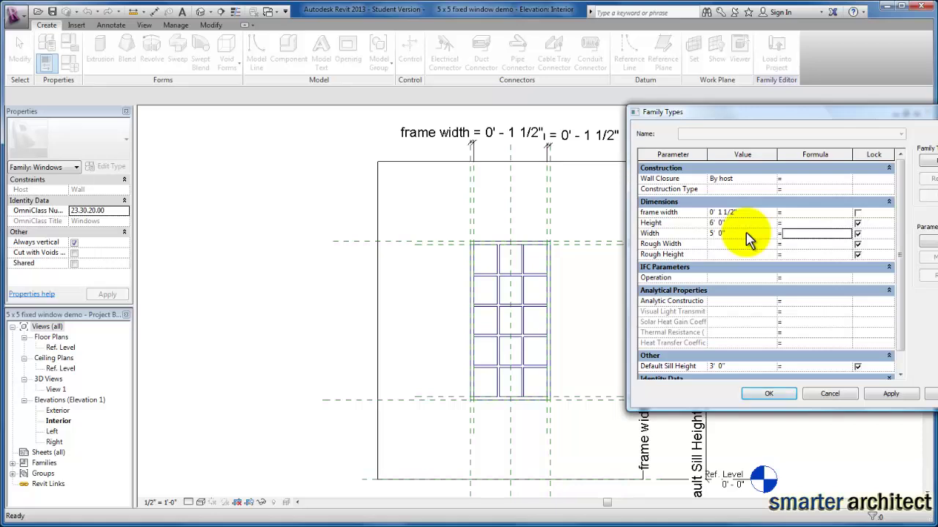
{"action": "left_click", "coordinate": [891, 393]}
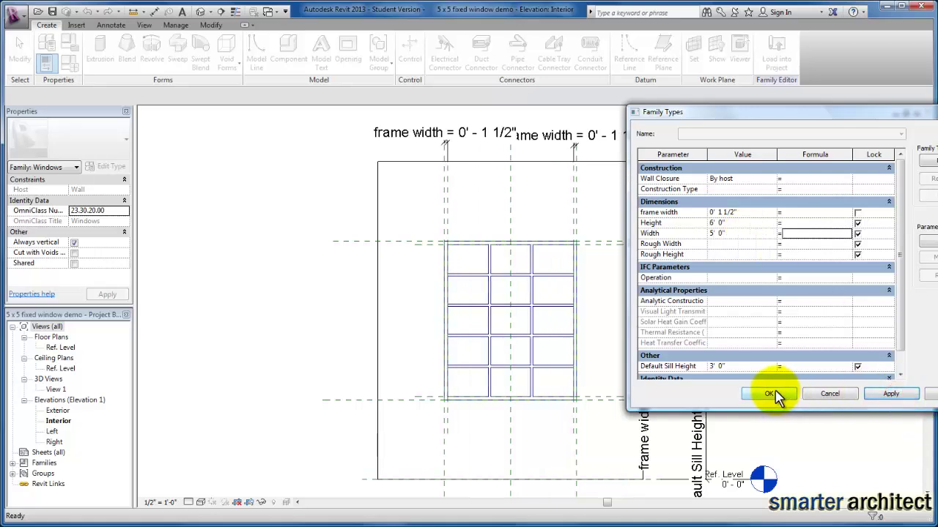
{"action": "left_click", "coordinate": [770, 395]}
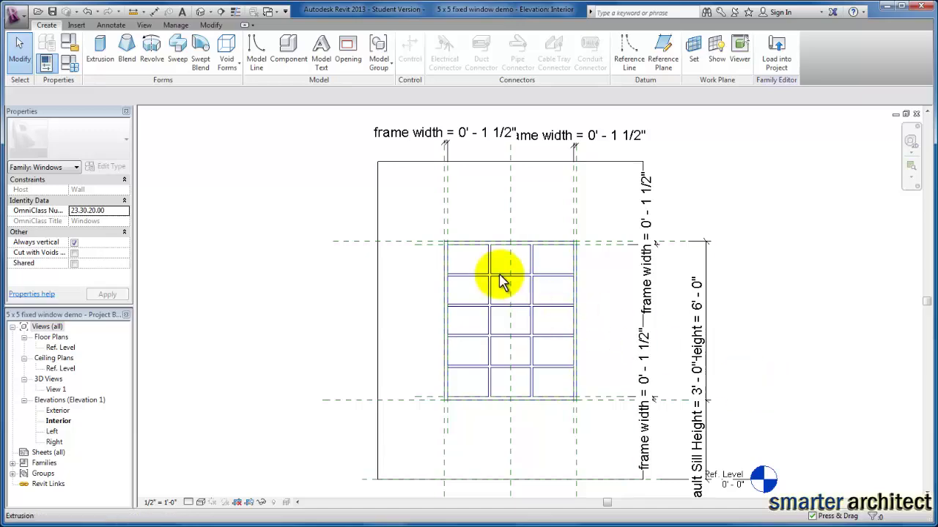
Edit the window frame extrusion's sketch and delete the three-part EQ dimension above the window
{"action": "left_click", "coordinate": [544, 249]}
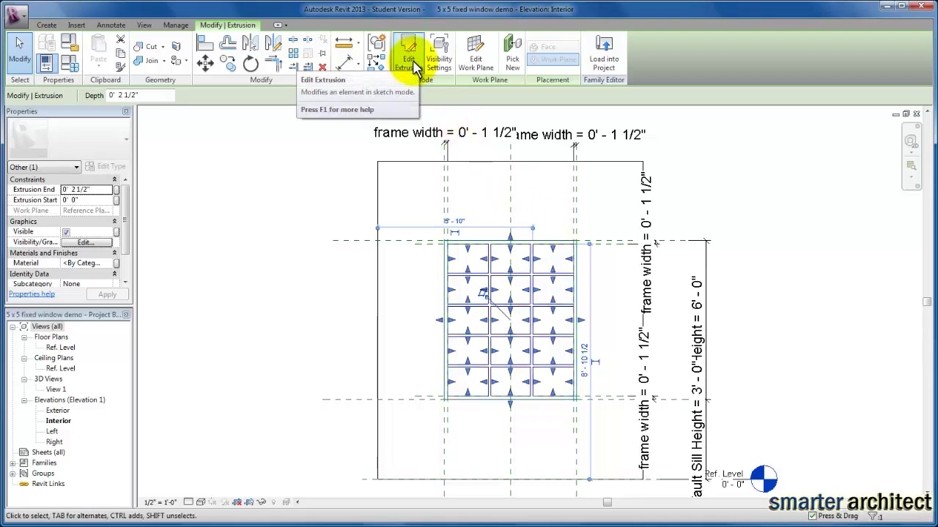
{"action": "left_click", "coordinate": [414, 67]}
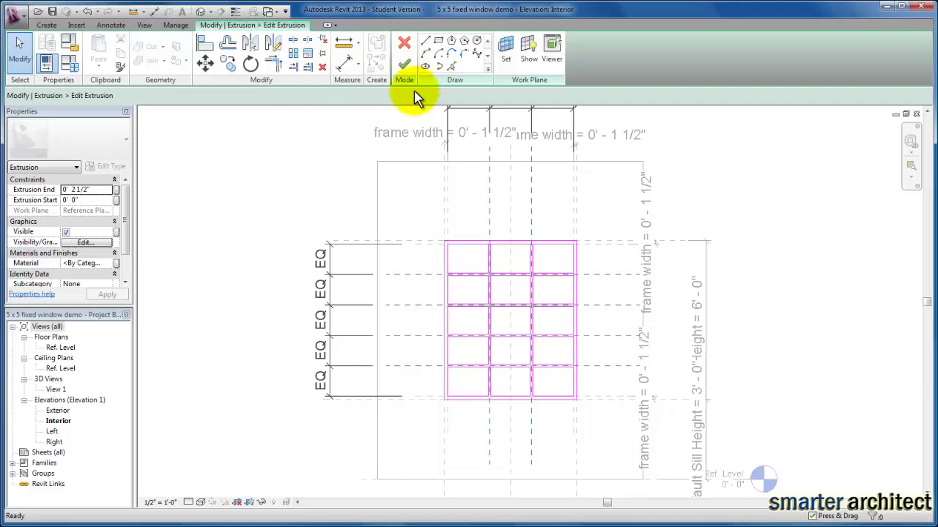
{"action": "scroll", "coordinate": [466, 299], "scroll_direction": "up", "scroll_amount": 1}
{"action": "scroll", "coordinate": [469, 293], "scroll_direction": "up", "scroll_amount": 1}
{"action": "scroll", "coordinate": [503, 275], "scroll_direction": "down", "scroll_amount": 2}
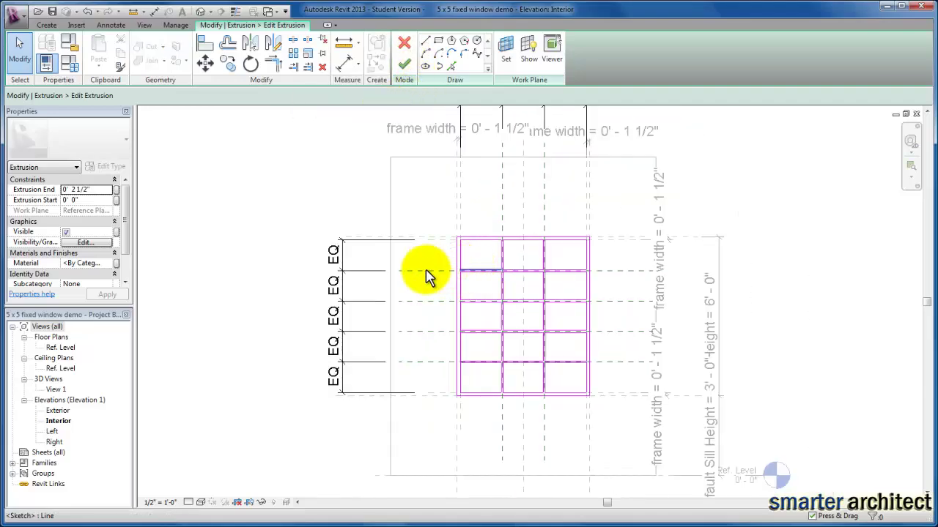
{"action": "scroll", "coordinate": [523, 205], "scroll_direction": "down", "scroll_amount": 3}
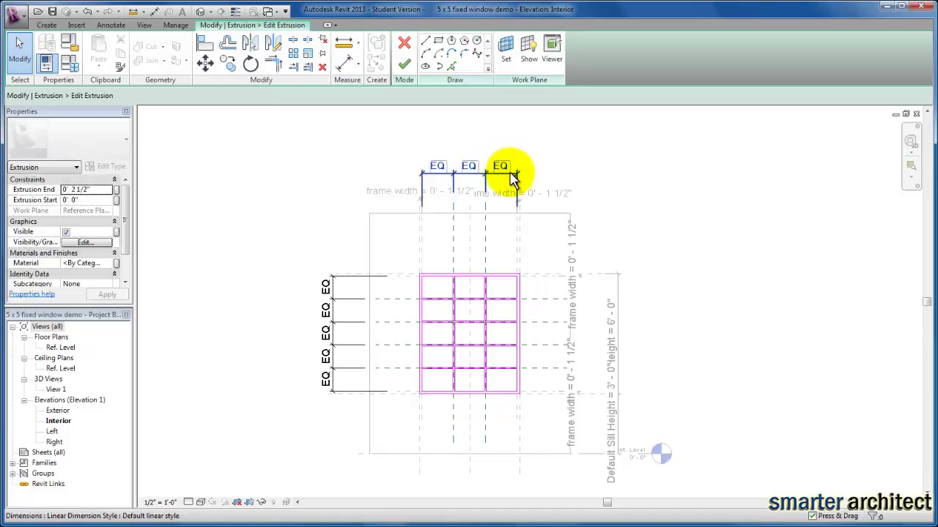
{"action": "scroll", "coordinate": [512, 181], "scroll_direction": "up", "scroll_amount": 2}
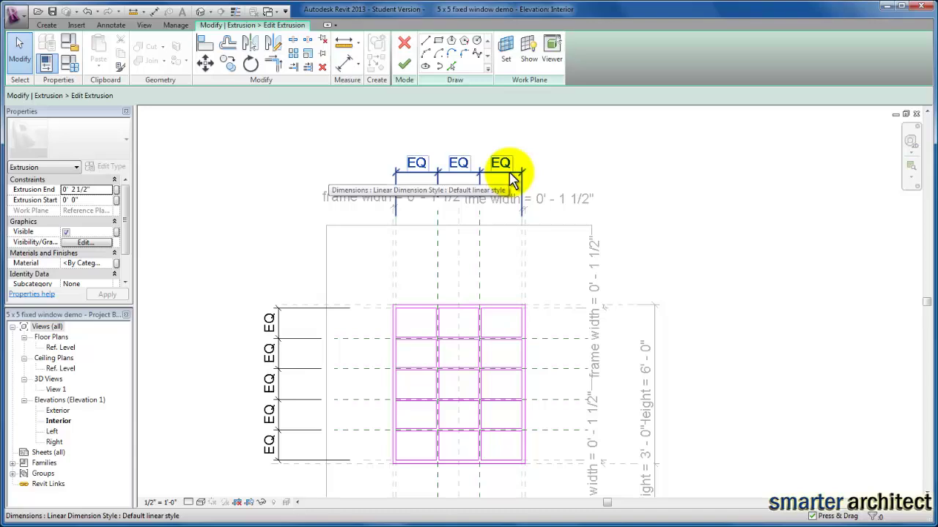
{"action": "left_click", "coordinate": [511, 179]}
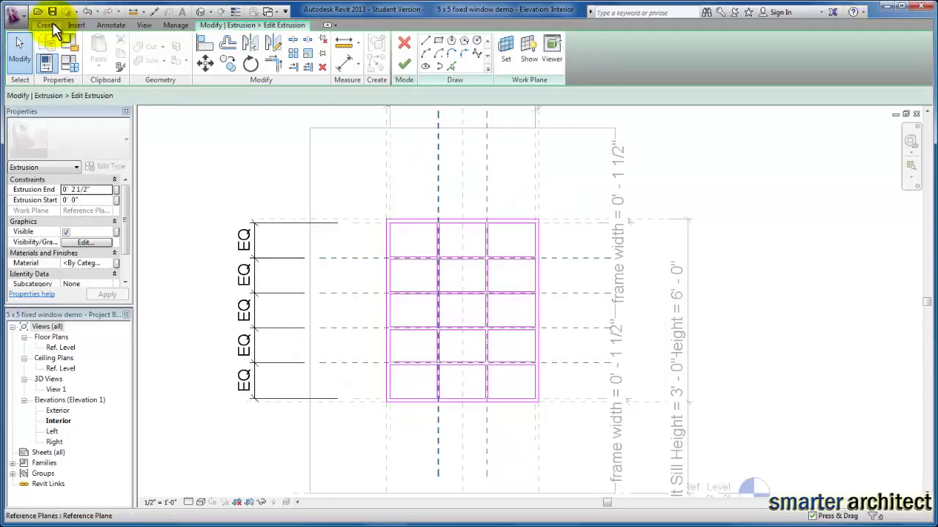
Draw two vertical reference planes through the outer pane columns, about 8 1/2" inside the left inner frame plane and 7 1/2" inside the right one
{"action": "left_click", "coordinate": [46, 25]}
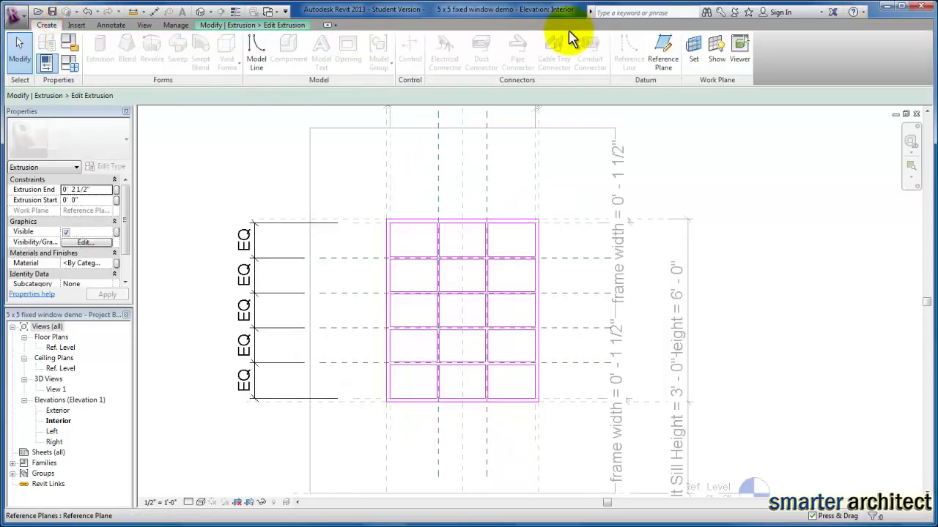
{"action": "left_click", "coordinate": [663, 50]}
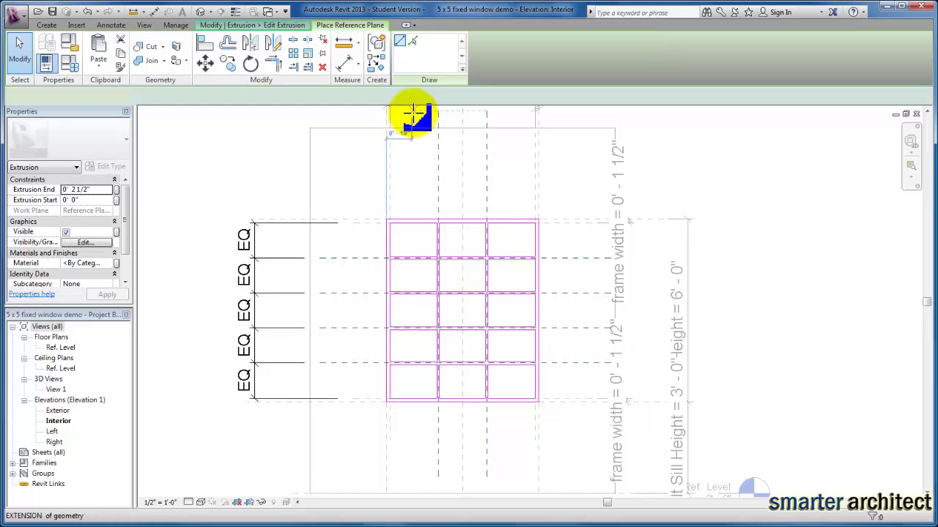
{"action": "left_click", "coordinate": [414, 112]}
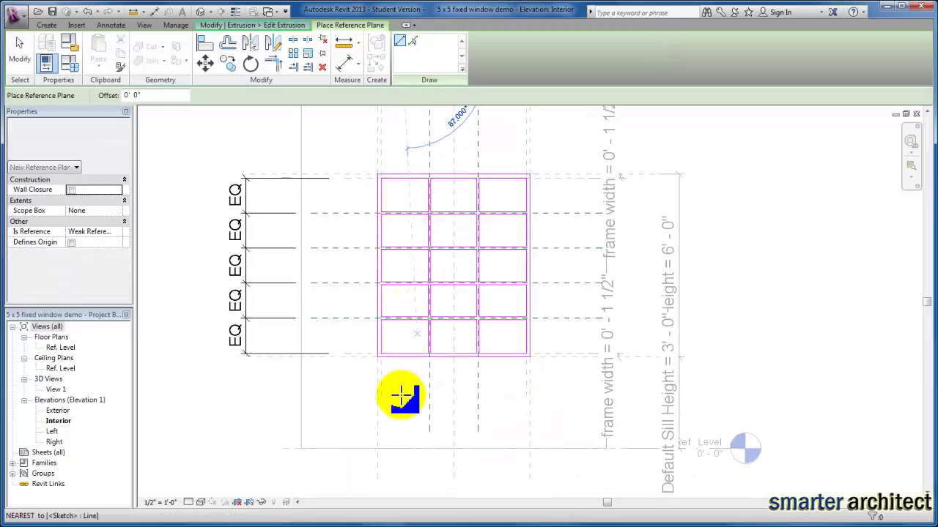
{"action": "left_click", "coordinate": [407, 430]}
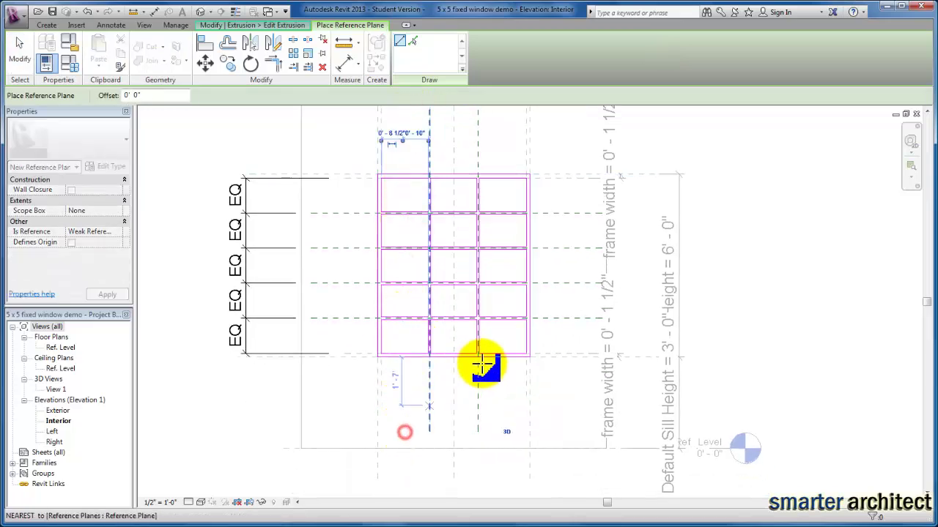
{"action": "middle_click_drag", "start_coordinate": [513, 209], "coordinate": [513, 265]}
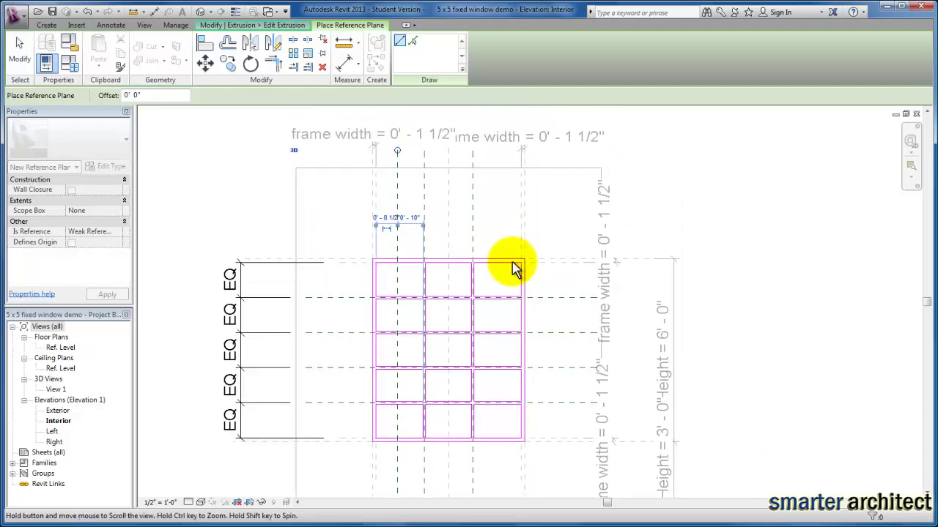
{"action": "left_click", "coordinate": [503, 150]}
{"action": "middle_click_drag", "start_coordinate": [494, 366], "coordinate": [503, 284]}
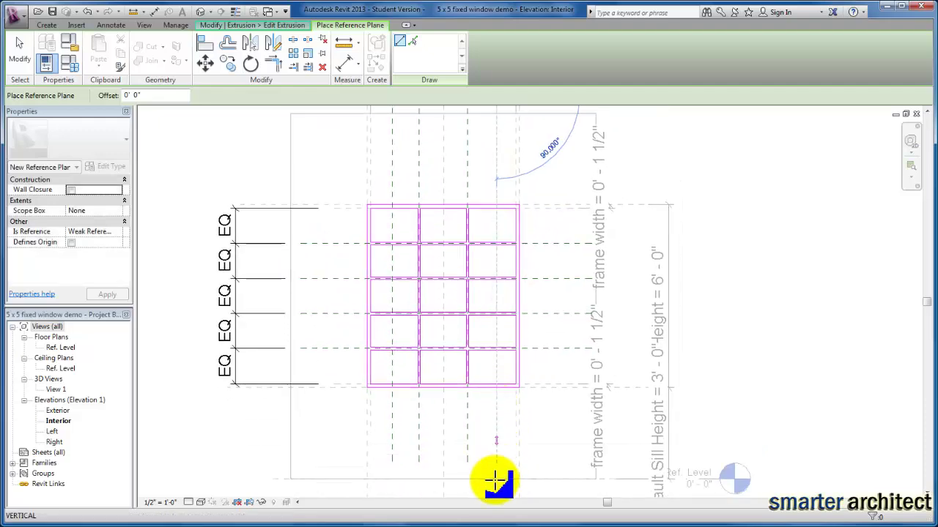
{"action": "left_click", "coordinate": [495, 438]}
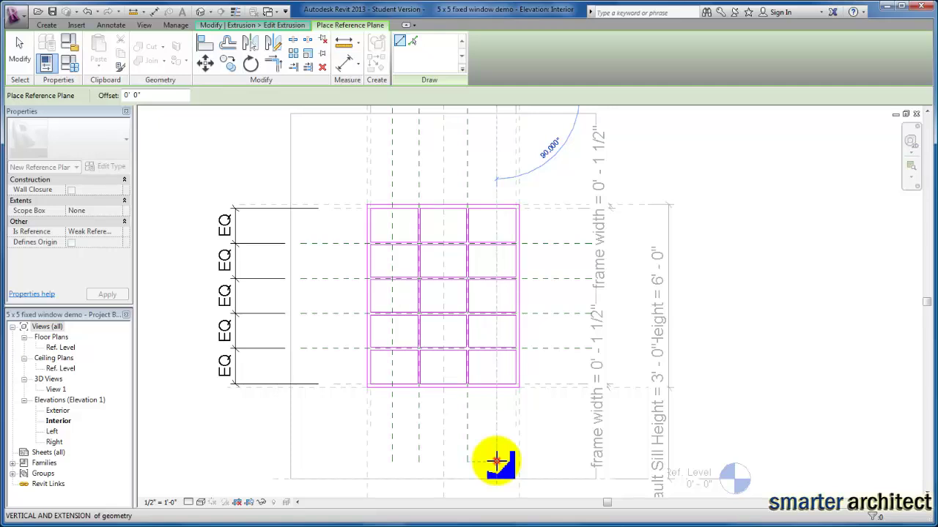
{"action": "key", "text": "Escape"}
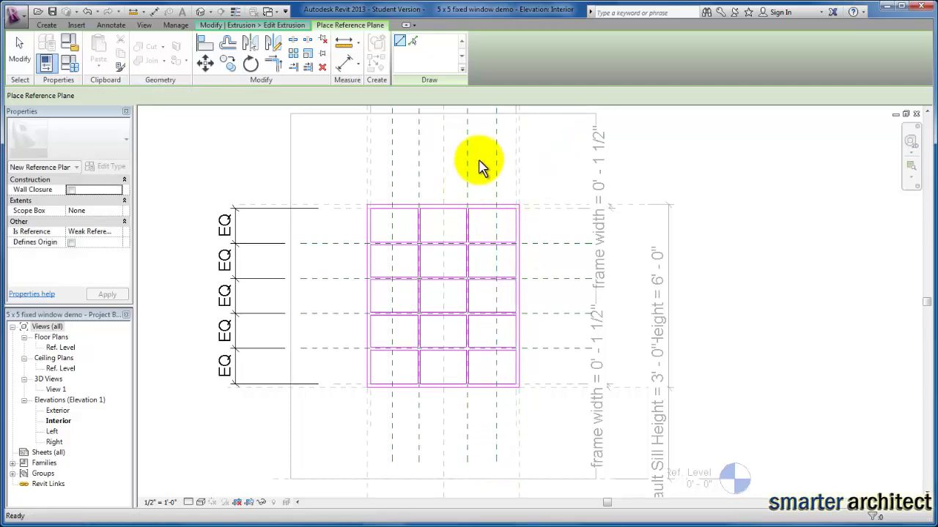
{"action": "key", "text": "Escape"}
Place an aligned dimension string above the window across the two inner frame planes and the four vertical reference planes between them
{"action": "scroll", "coordinate": [477, 226], "scroll_direction": "down", "scroll_amount": 2}
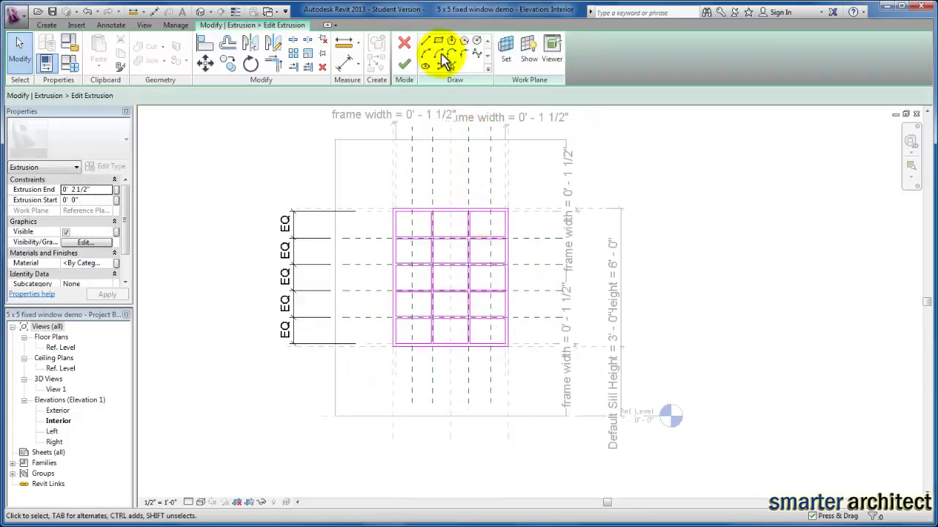
{"action": "left_click", "coordinate": [344, 64]}
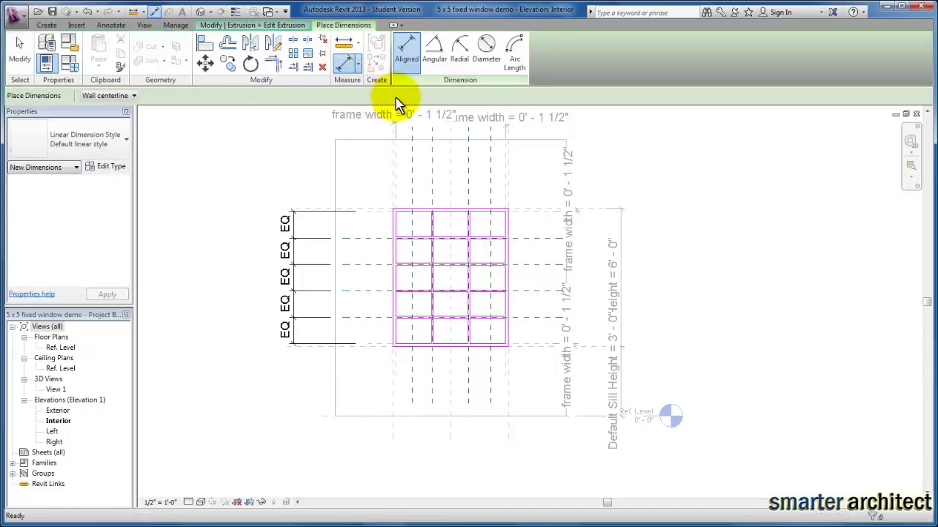
{"action": "scroll", "coordinate": [405, 165], "scroll_direction": "up", "scroll_amount": 1}
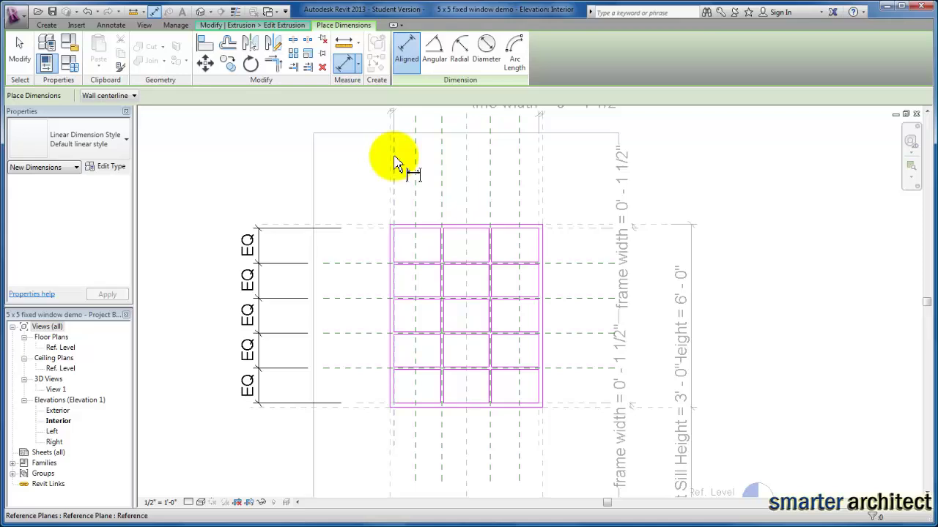
{"action": "left_click", "coordinate": [391, 156]}
{"action": "left_click", "coordinate": [415, 156]}
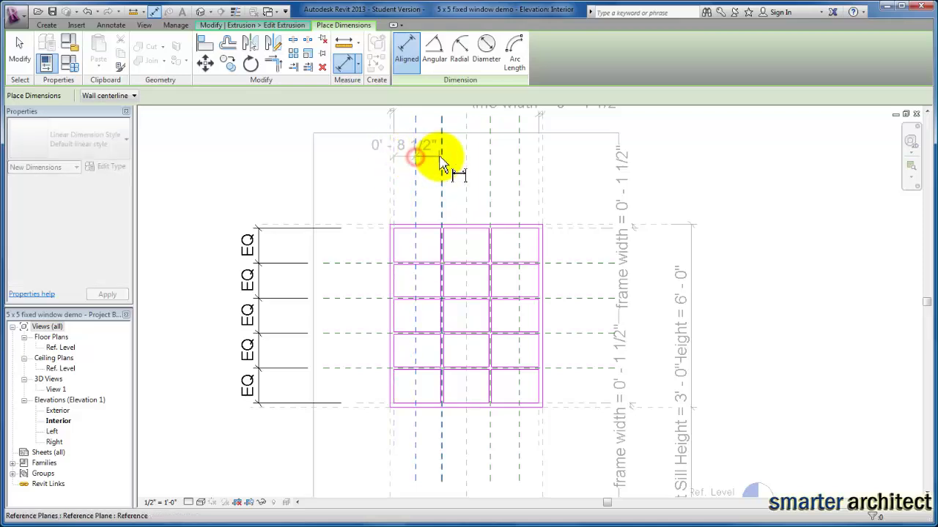
{"action": "left_click", "coordinate": [442, 157]}
{"action": "left_click", "coordinate": [491, 157]}
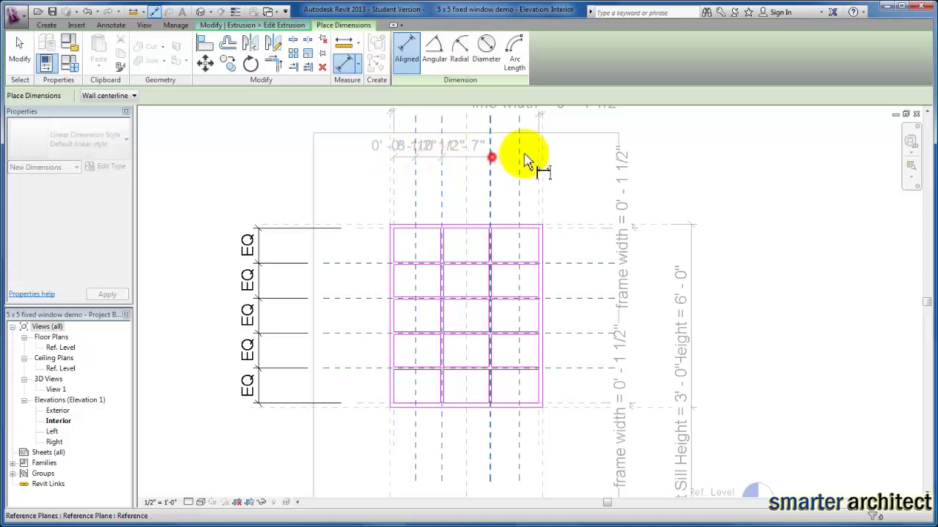
{"action": "left_click", "coordinate": [519, 156]}
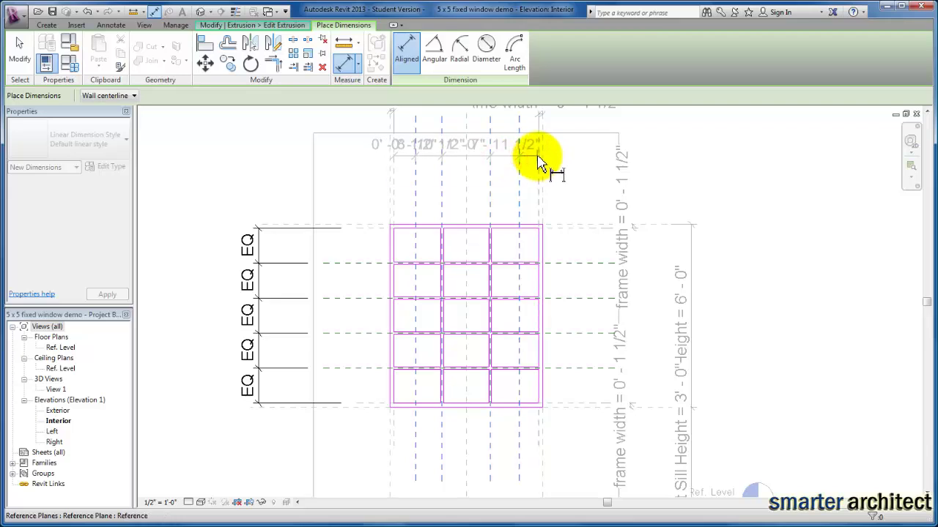
{"action": "left_click", "coordinate": [539, 156]}
{"action": "scroll", "coordinate": [534, 256], "scroll_direction": "down", "scroll_amount": 1}
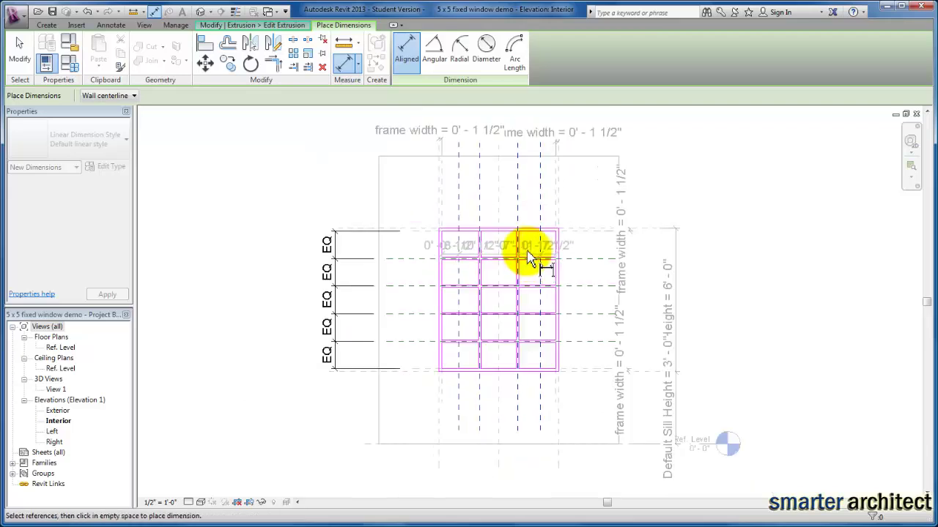
{"action": "middle_click_drag", "start_coordinate": [523, 144], "coordinate": [525, 270]}
{"action": "left_click", "coordinate": [513, 206]}
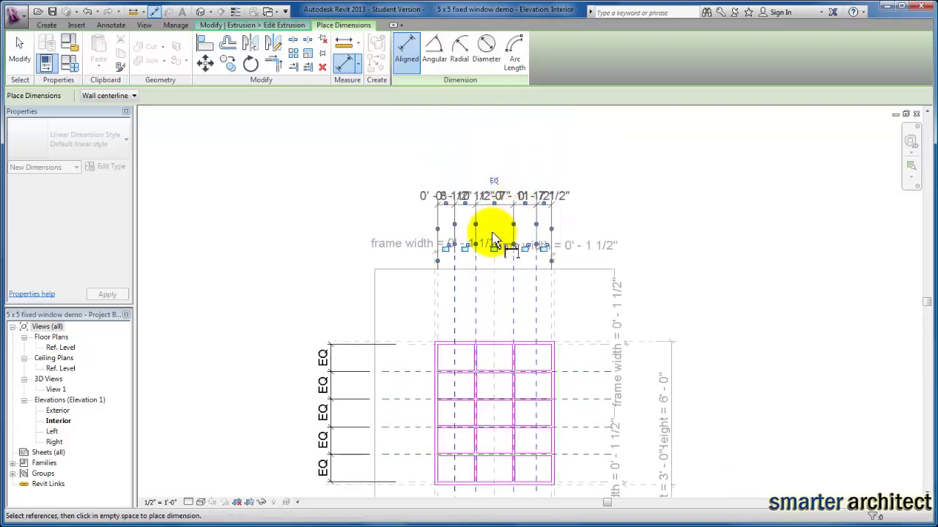
Make the new horizontal dimension string equal (EQ), removing the conflicting constraints so the vertical reference planes space evenly
{"action": "left_click", "coordinate": [494, 181]}
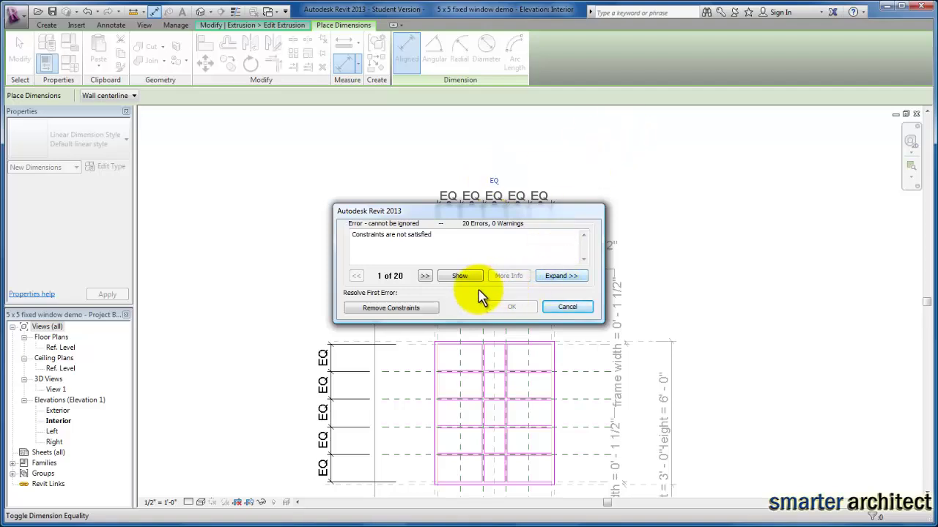
{"action": "left_click", "coordinate": [384, 309]}
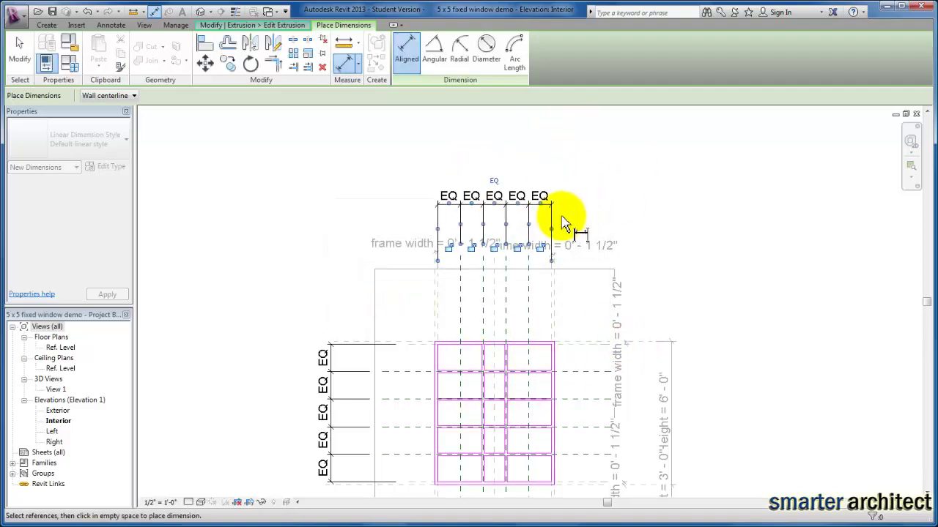
{"action": "key", "text": "Escape"}
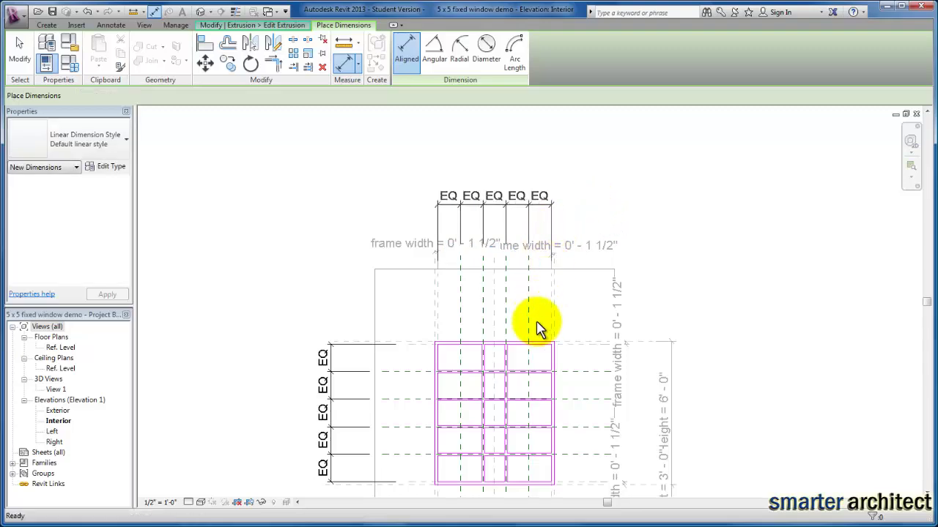
{"action": "key", "text": "Escape"}
{"action": "scroll", "coordinate": [515, 389], "scroll_direction": "up", "scroll_amount": 3}
{"action": "middle_click_drag", "start_coordinate": [519, 386], "coordinate": [505, 188]}
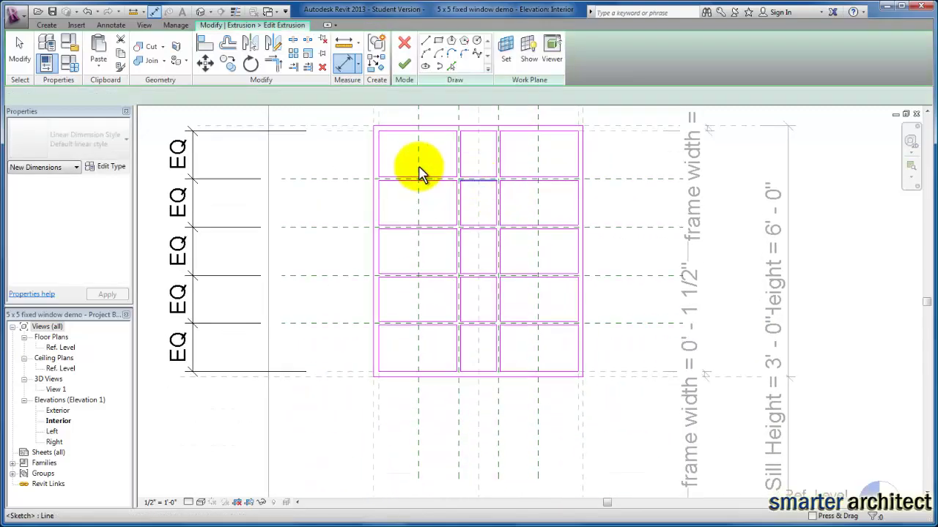
{"action": "key", "text": "Escape"}
Delete all existing sketch lines of the frame extrusion, including the outer frame and every pane outline
{"action": "scroll", "coordinate": [408, 178], "scroll_direction": "up", "scroll_amount": 3}
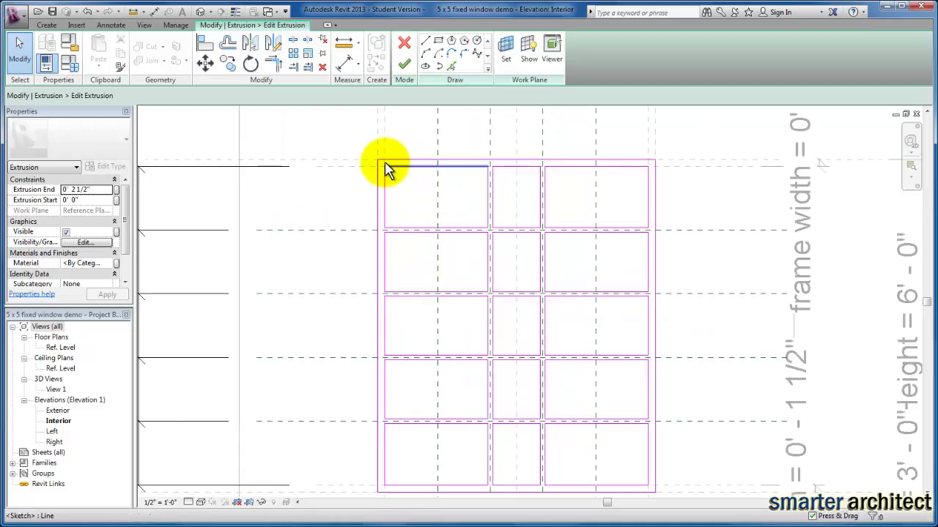
{"action": "scroll", "coordinate": [389, 168], "scroll_direction": "down", "scroll_amount": 1}
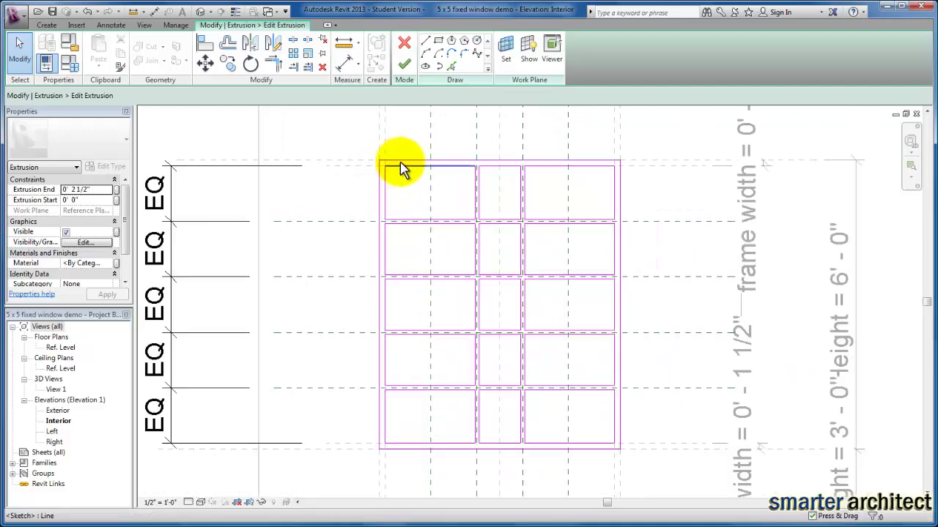
{"action": "scroll", "coordinate": [396, 169], "scroll_direction": "up", "scroll_amount": 2}
{"action": "scroll", "coordinate": [381, 170], "scroll_direction": "up", "scroll_amount": 3}
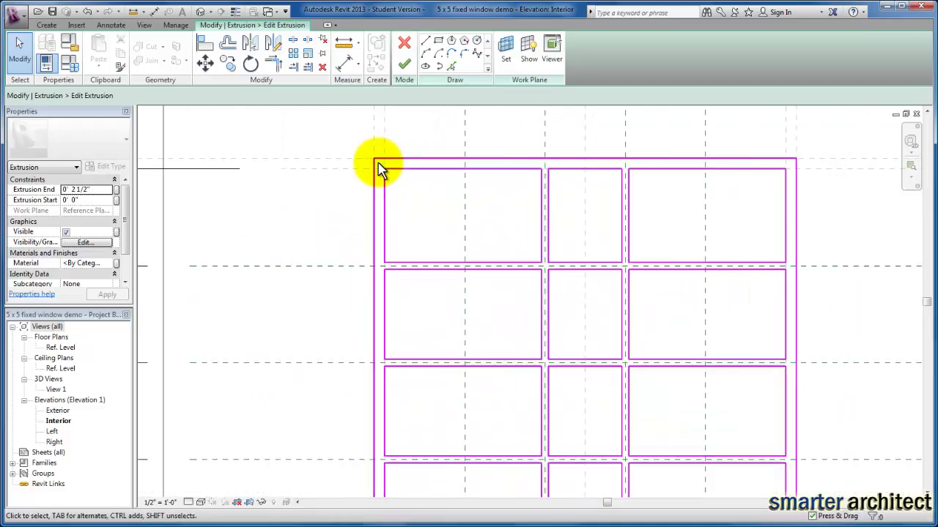
{"action": "scroll", "coordinate": [381, 170], "scroll_direction": "up", "scroll_amount": 2}
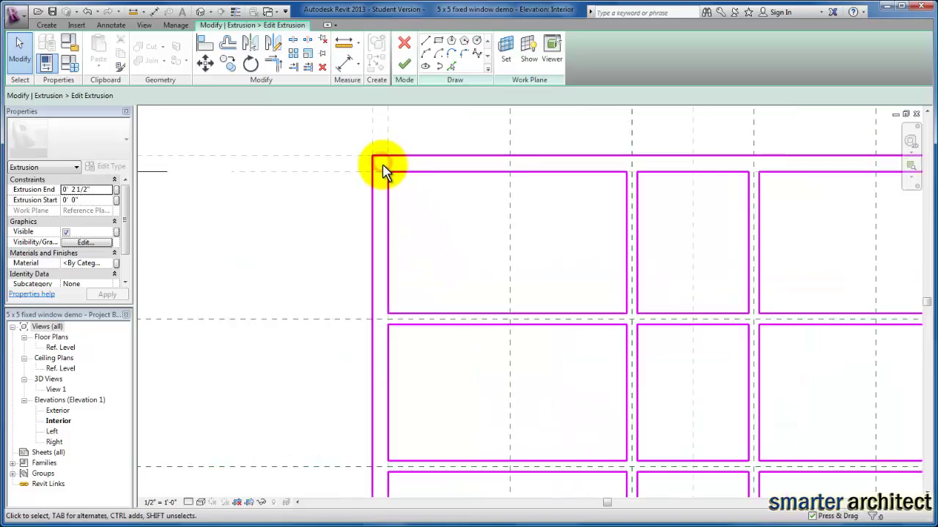
{"action": "mouse_move", "coordinate": [381, 162]}
{"action": "left_mouse_down"}
{"action": "mouse_move", "coordinate": [596, 381]}
{"action": "mouse_move", "coordinate": [770, 514]}
{"action": "mouse_move", "coordinate": [907, 516]}
{"action": "left_mouse_up"}
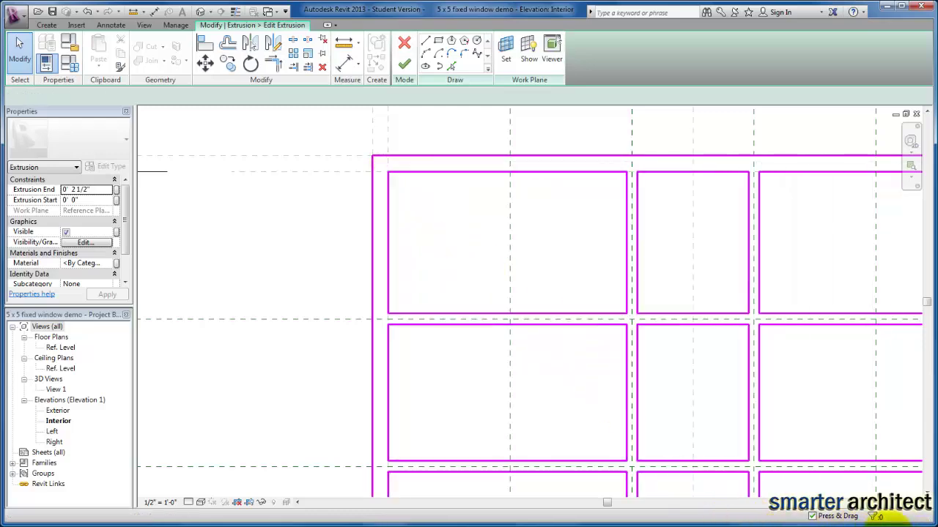
{"action": "scroll", "coordinate": [842, 439], "scroll_direction": "down", "scroll_amount": 3}
{"action": "scroll", "coordinate": [669, 240], "scroll_direction": "down", "scroll_amount": 2}
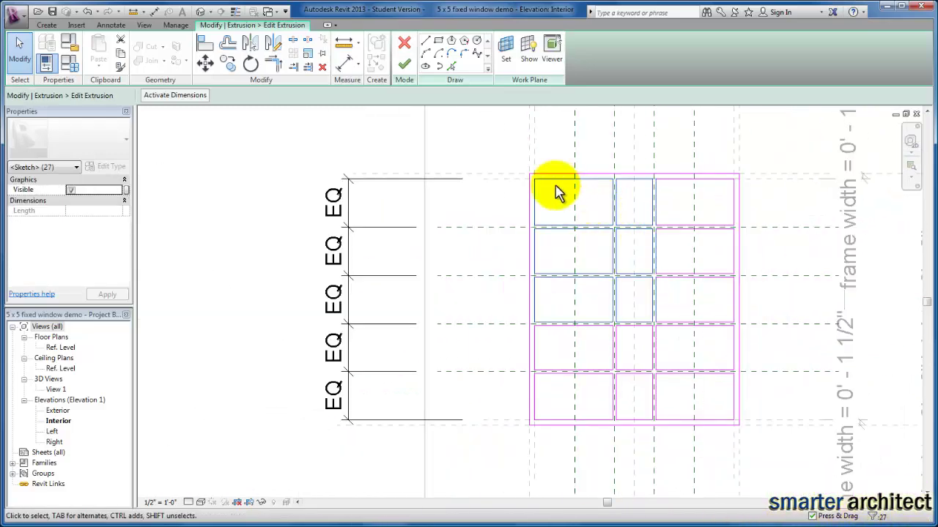
{"action": "mouse_move", "coordinate": [509, 154]}
{"action": "left_mouse_down"}
{"action": "mouse_move", "coordinate": [711, 450]}
{"action": "mouse_move", "coordinate": [766, 446]}
{"action": "left_mouse_up"}
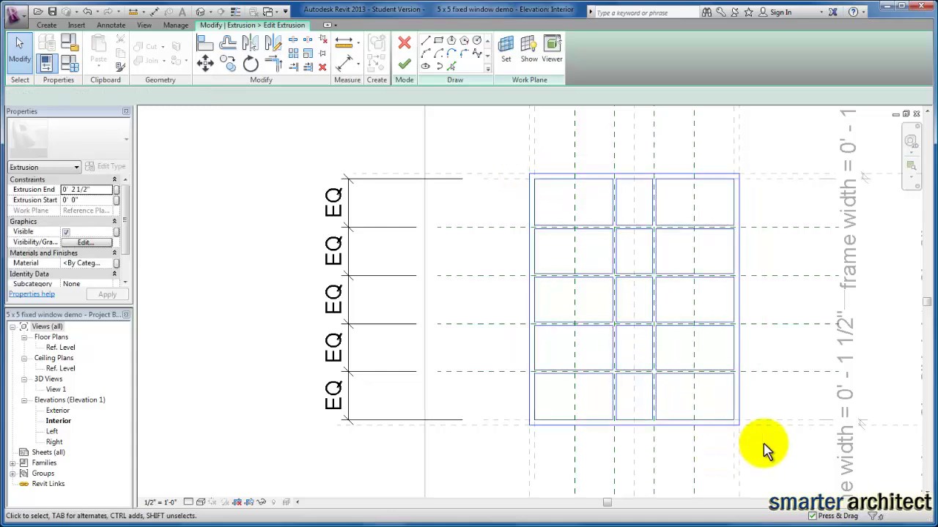
{"action": "left_click", "coordinate": [766, 445]}
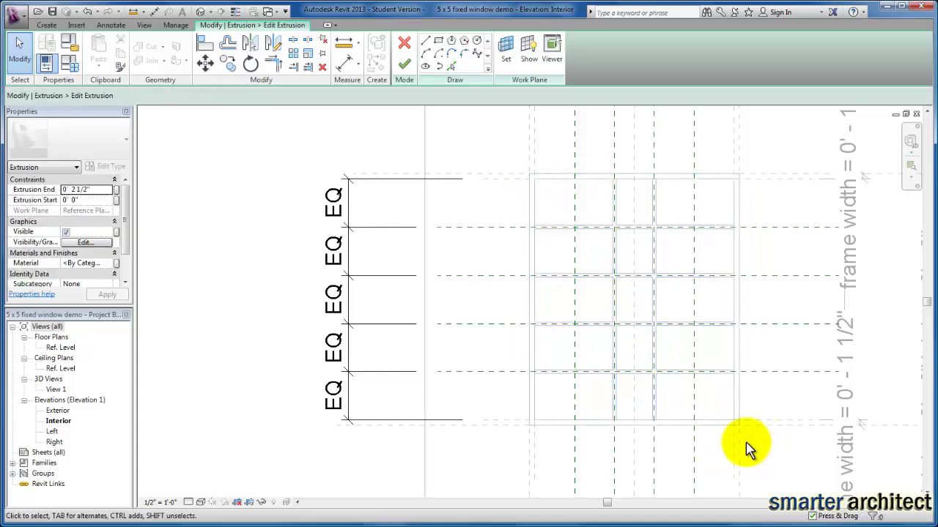
Sketch a 5'-0" x 6'-0" rectangle on the outer window opening, lock its four sides to the reference planes, and finish the sketch
{"action": "left_click", "coordinate": [439, 40]}
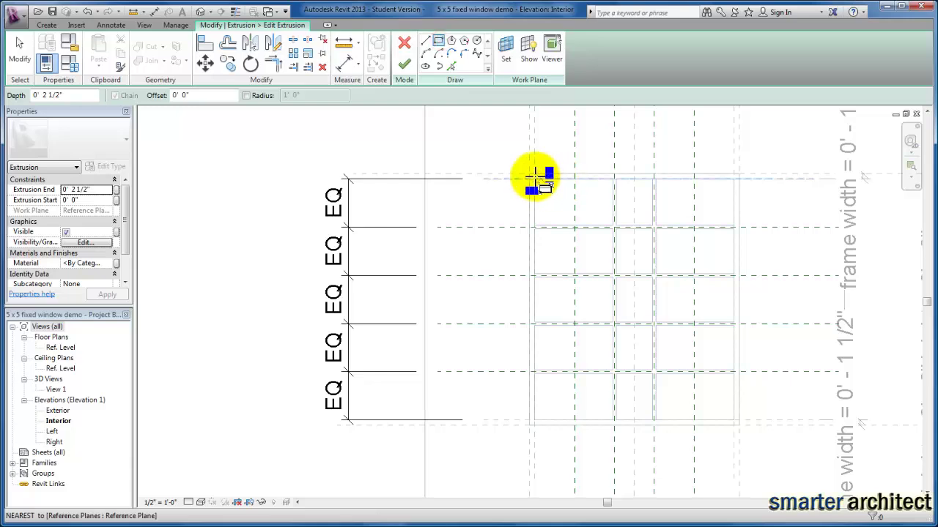
{"action": "left_click", "coordinate": [532, 175]}
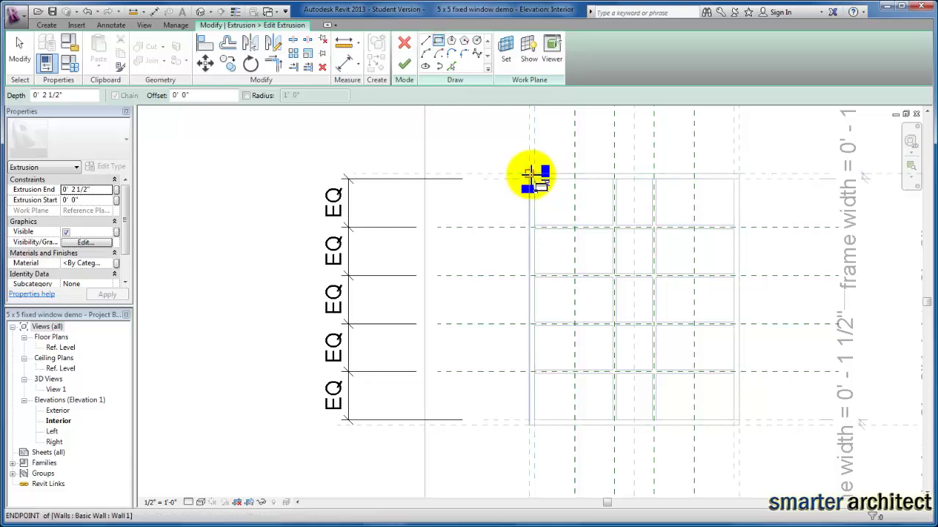
{"action": "left_click", "coordinate": [738, 425]}
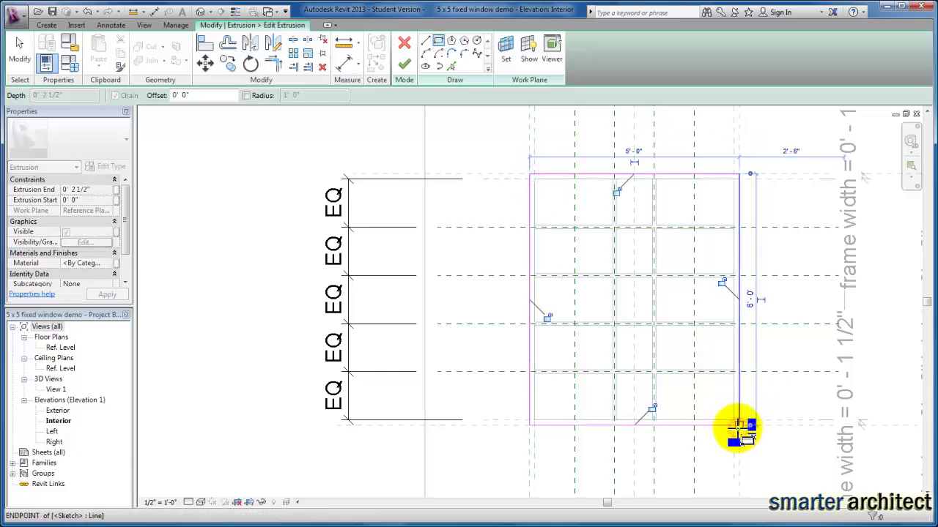
{"action": "left_click", "coordinate": [548, 318]}
{"action": "left_click", "coordinate": [616, 192]}
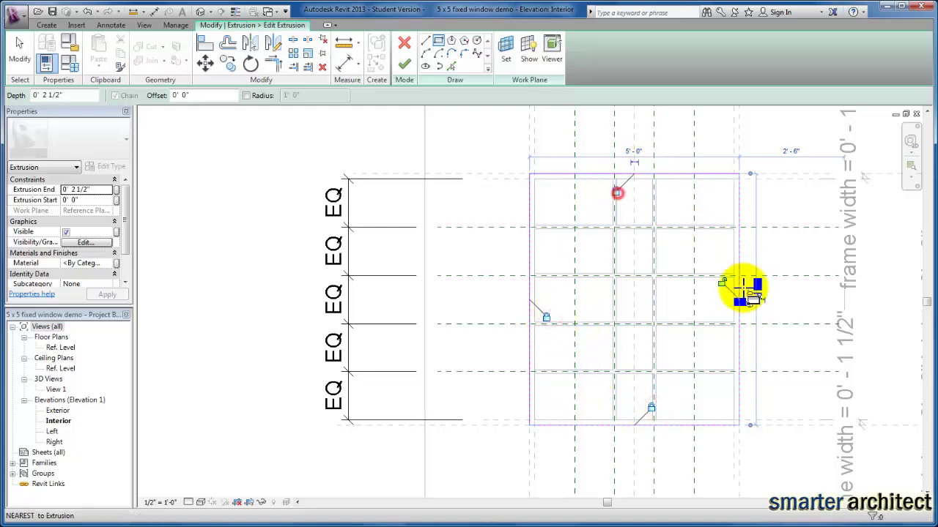
{"action": "left_click", "coordinate": [723, 283]}
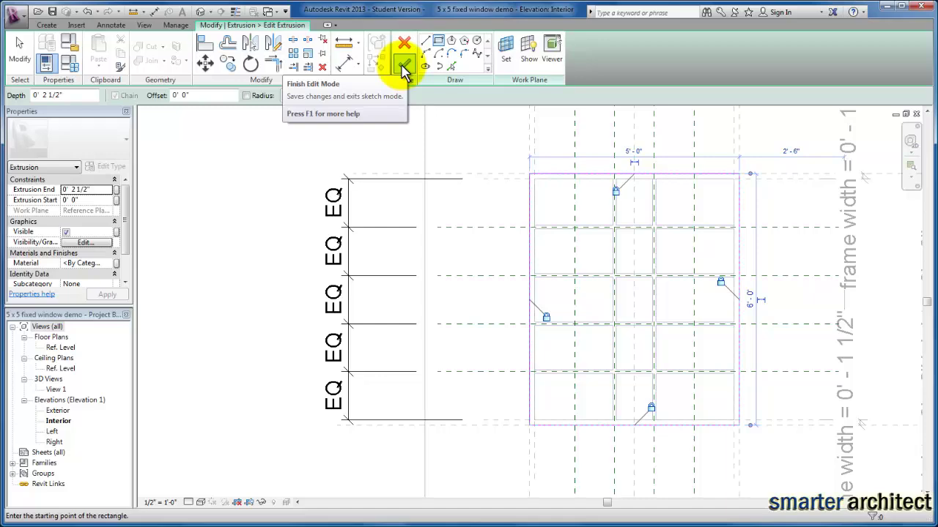
{"action": "scroll", "coordinate": [568, 184], "scroll_direction": "up", "scroll_amount": 5}
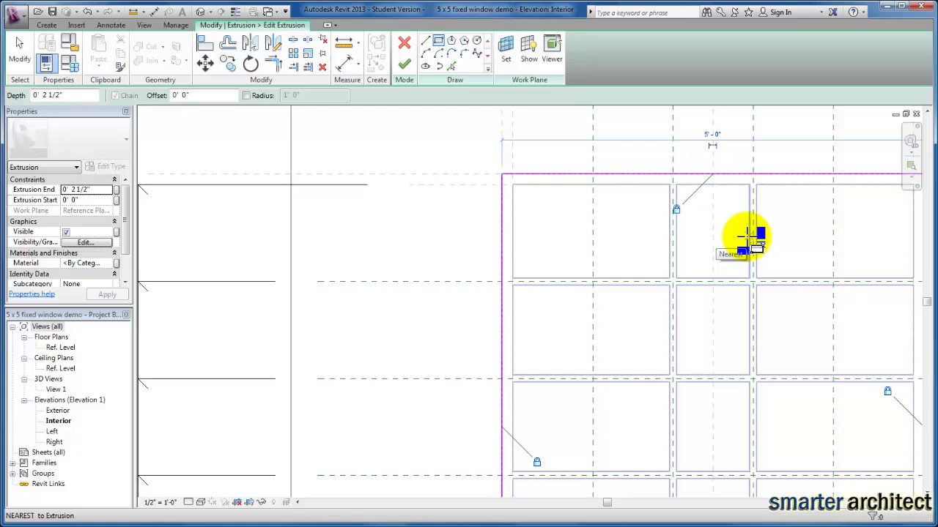
{"action": "scroll", "coordinate": [665, 235], "scroll_direction": "down", "scroll_amount": 3}
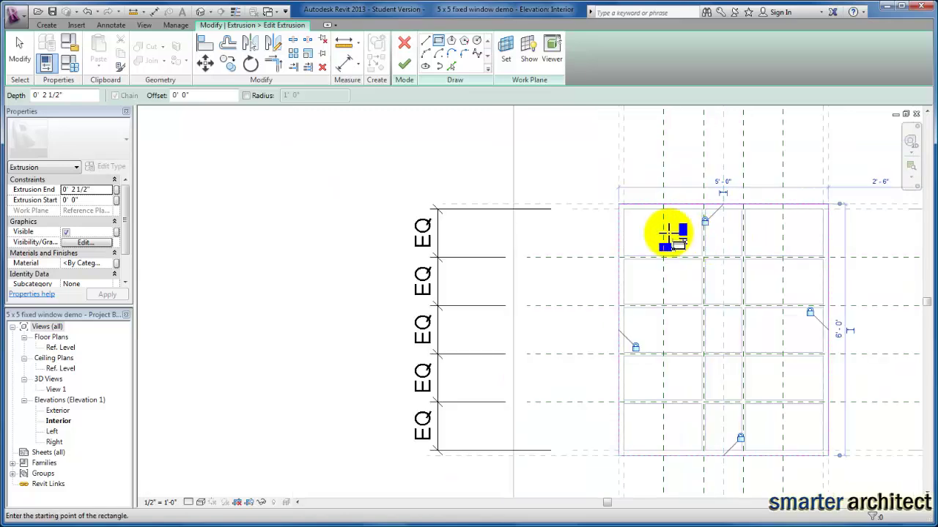
{"action": "left_click", "coordinate": [406, 62]}
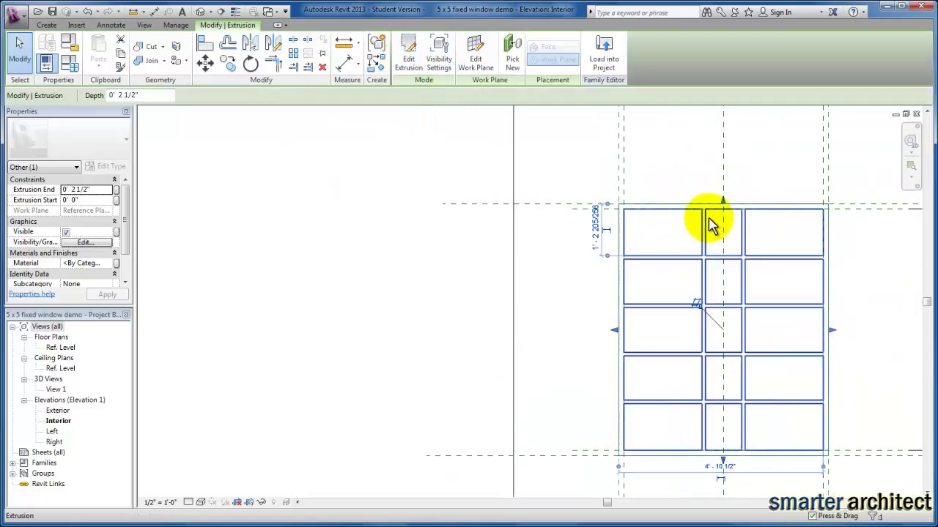
Delete the leftover extrusions that still have the old 3 x 5 pane layout
{"action": "left_click", "coordinate": [715, 220]}
{"action": "left_click", "coordinate": [729, 213]}
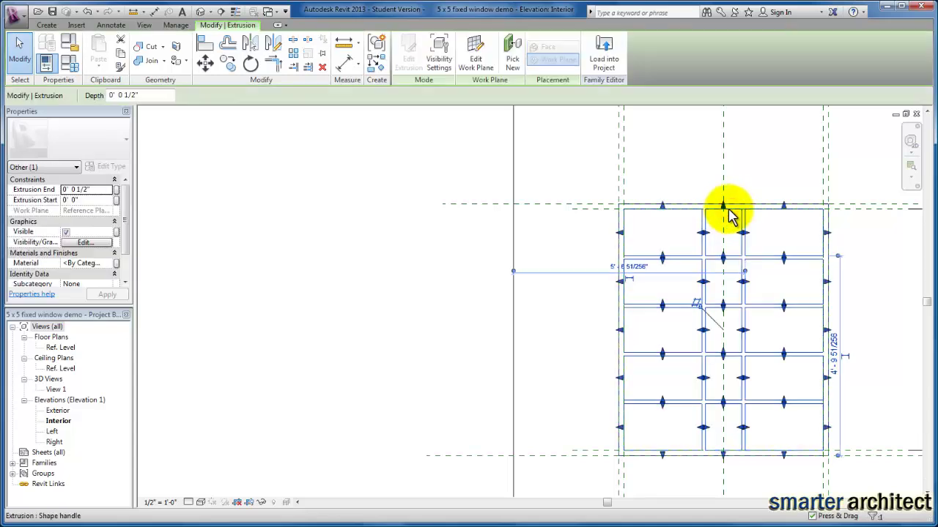
{"action": "left_click", "coordinate": [670, 224]}
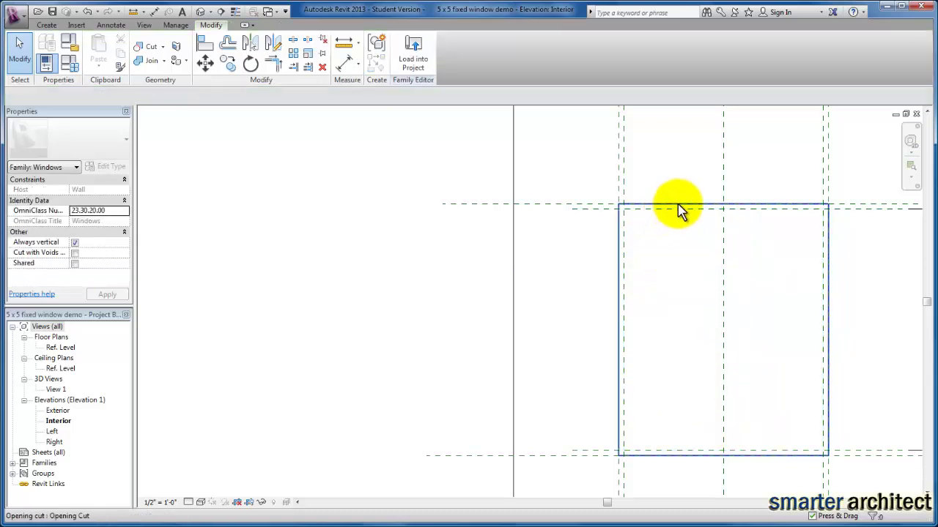
Select the plain rectangular frame extrusion from the overlapping elements at the head of the window and reopen its sketch
{"action": "key", "text": "Tab"}
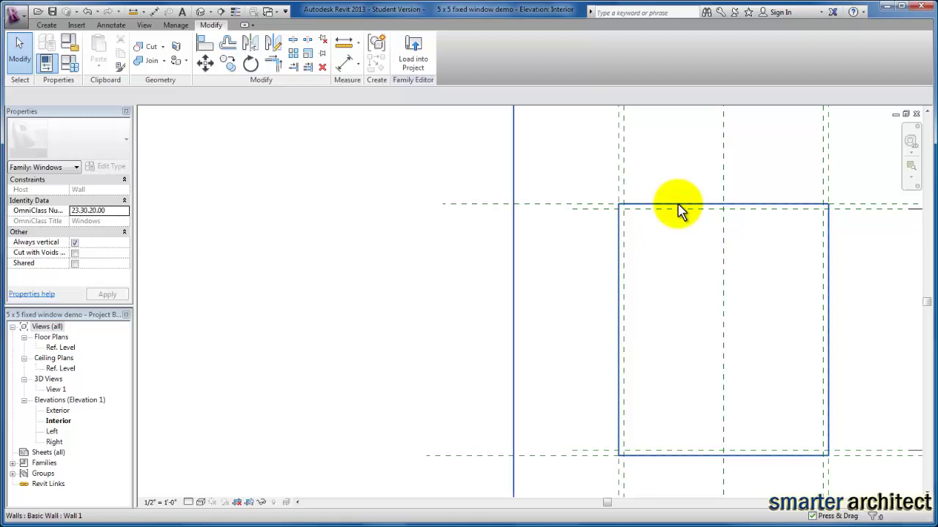
{"action": "key", "text": "Tab"}
{"action": "left_click", "coordinate": [680, 211]}
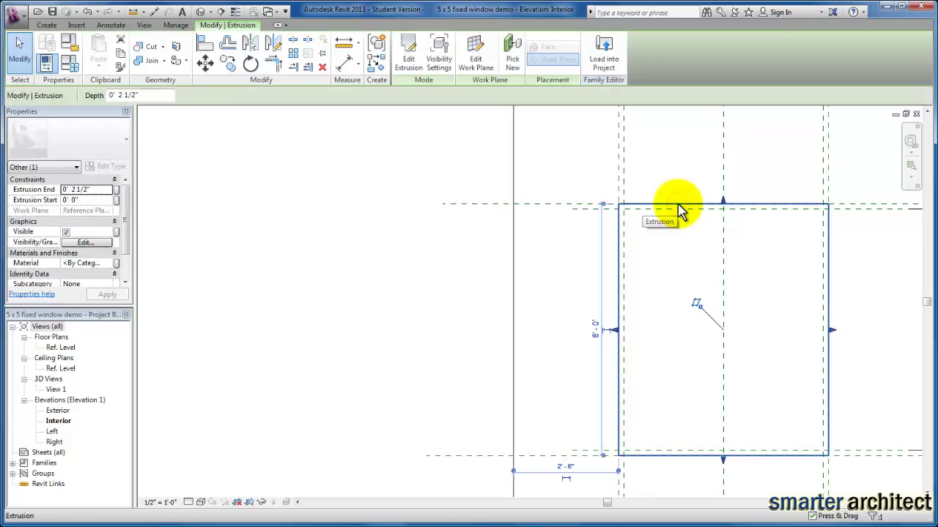
{"action": "left_click", "coordinate": [405, 60]}
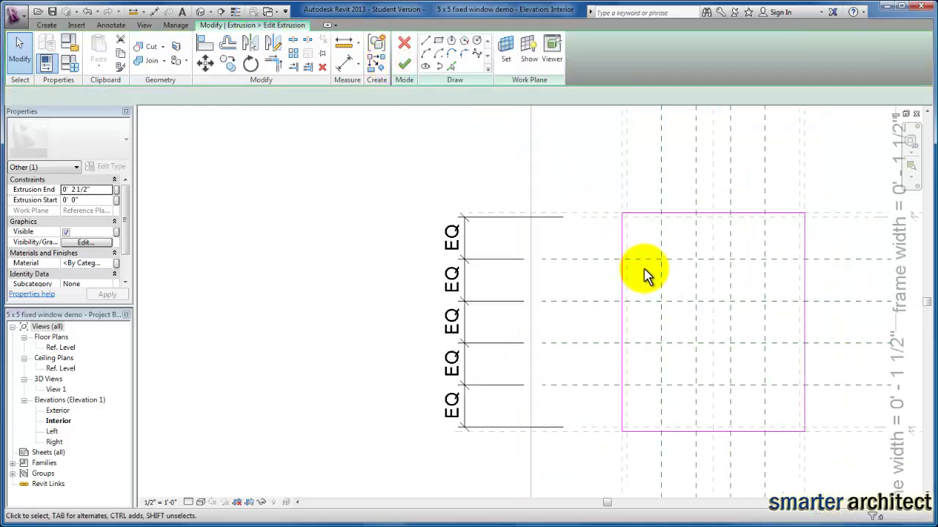
{"action": "scroll", "coordinate": [644, 275], "scroll_direction": "down", "scroll_amount": 3}
{"action": "mouse_move", "coordinate": [596, 272]}
{"action": "middle_mouse_down"}
{"action": "mouse_move", "coordinate": [545, 283]}
{"action": "mouse_move", "coordinate": [547, 313]}
{"action": "mouse_move", "coordinate": [503, 308]}
{"action": "middle_mouse_up"}
{"action": "scroll", "coordinate": [561, 293], "scroll_direction": "up", "scroll_amount": 4}
{"action": "scroll", "coordinate": [561, 293], "scroll_direction": "down", "scroll_amount": 1}
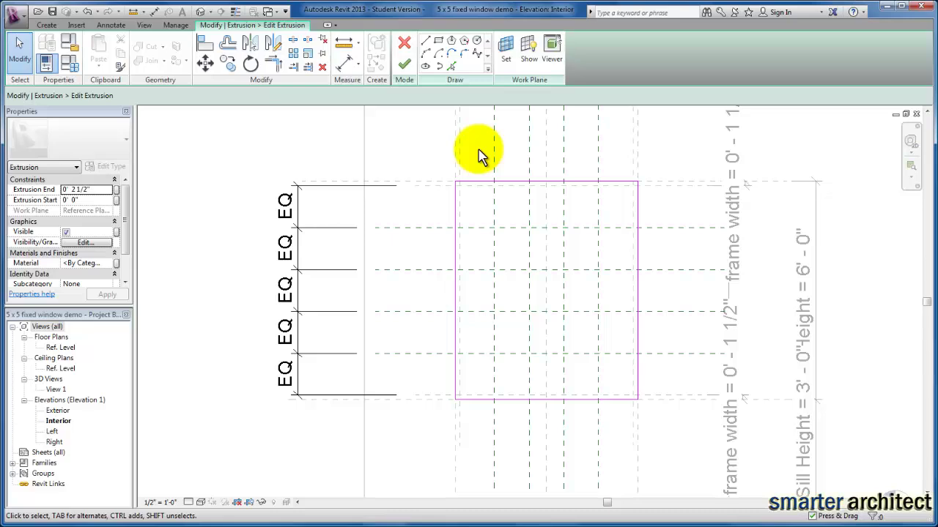
{"action": "left_click", "coordinate": [452, 66]}
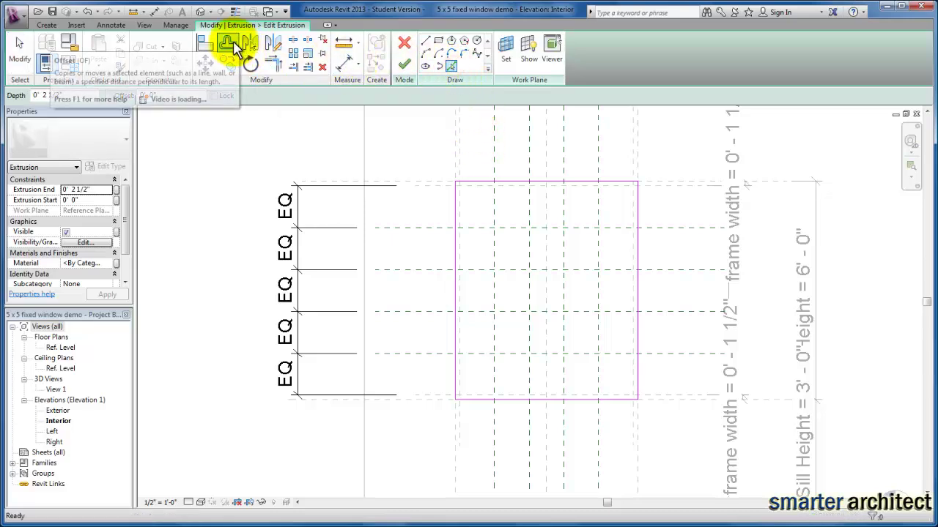
{"action": "left_click", "coordinate": [230, 47]}
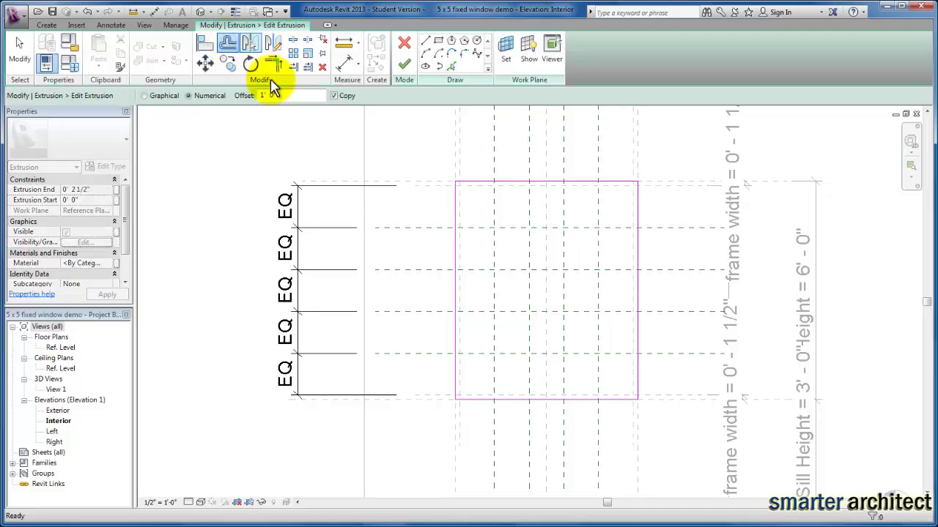
{"action": "left_click_drag", "start_coordinate": [288, 96], "coordinate": [246, 96]}
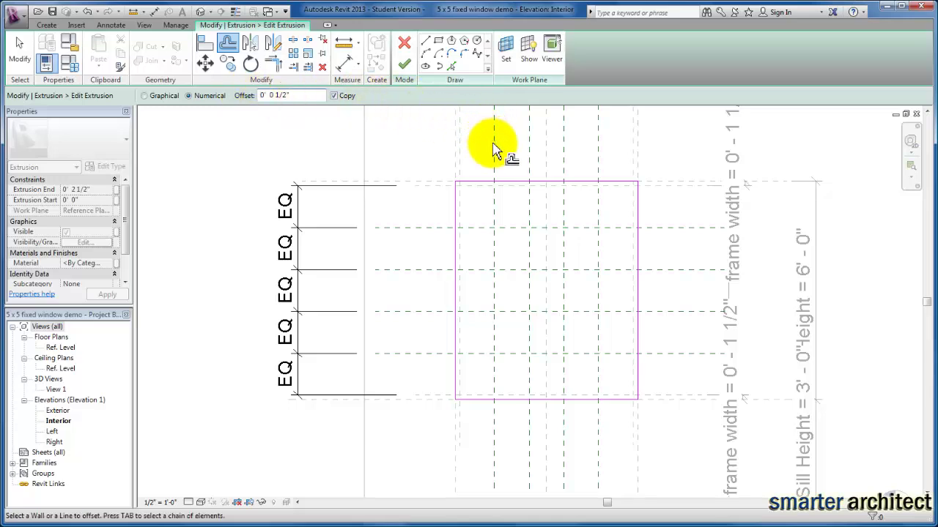
Pick sketch lines offset 1/2" on both sides of each of the four vertical reference planes
{"action": "left_click", "coordinate": [451, 66]}
{"action": "scroll", "coordinate": [498, 176], "scroll_direction": "up", "scroll_amount": 1}
{"action": "scroll", "coordinate": [496, 172], "scroll_direction": "up", "scroll_amount": 1}
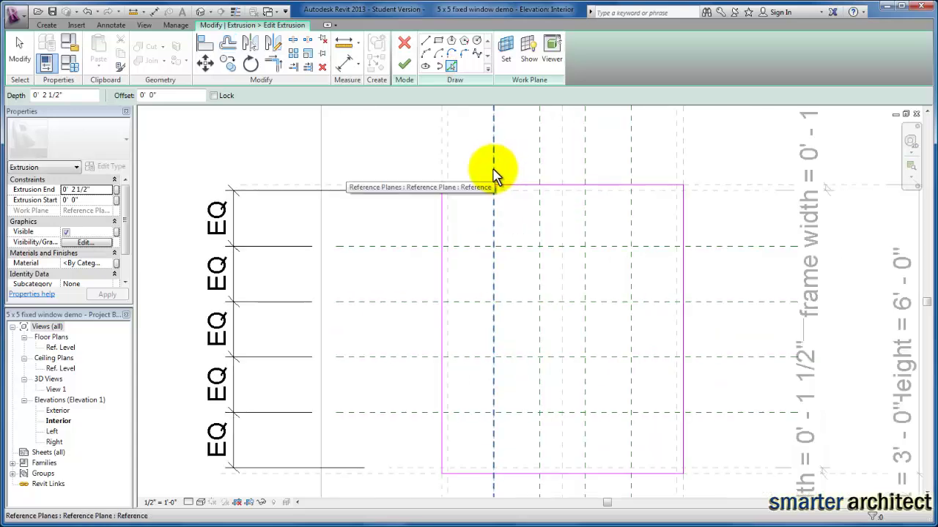
{"action": "left_click_drag", "start_coordinate": [184, 95], "coordinate": [110, 95]}
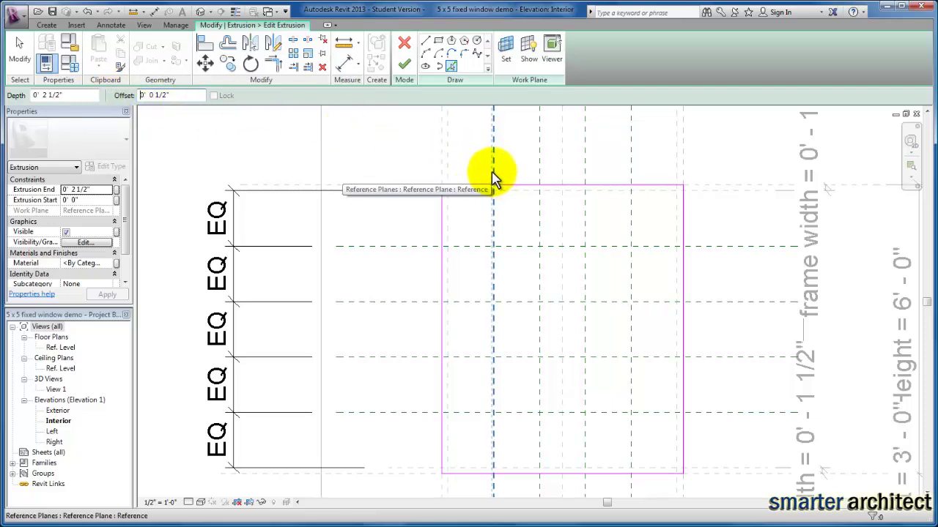
{"action": "scroll", "coordinate": [495, 172], "scroll_direction": "up", "scroll_amount": 2}
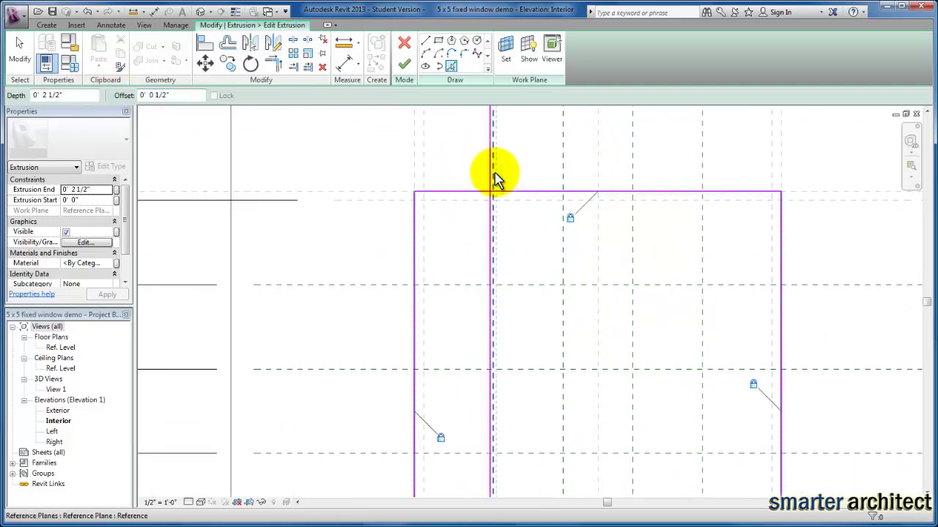
{"action": "left_click", "coordinate": [494, 172]}
{"action": "left_click", "coordinate": [562, 179]}
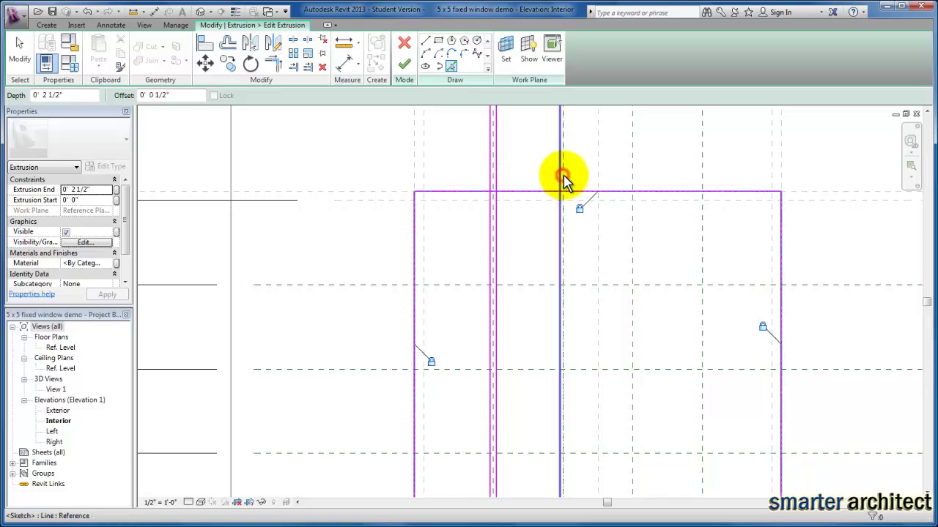
{"action": "left_click", "coordinate": [632, 179]}
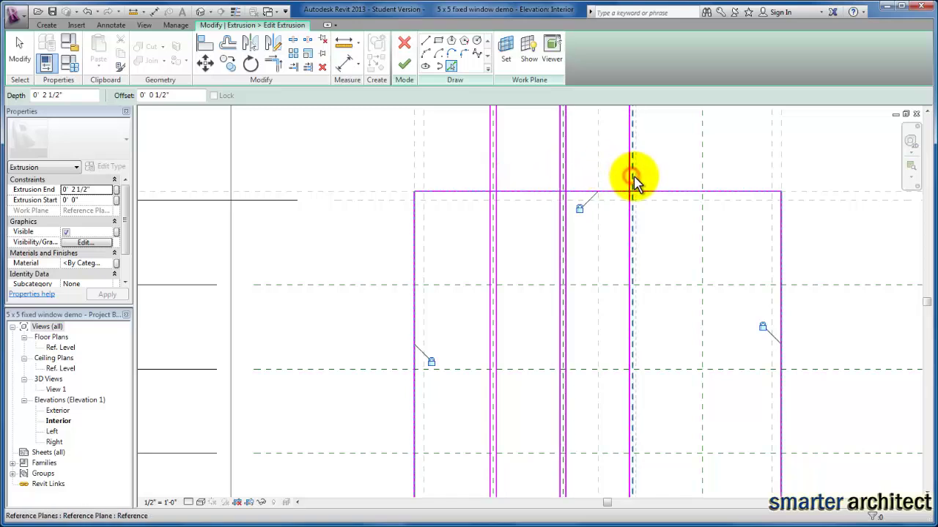
{"action": "left_click", "coordinate": [701, 180]}
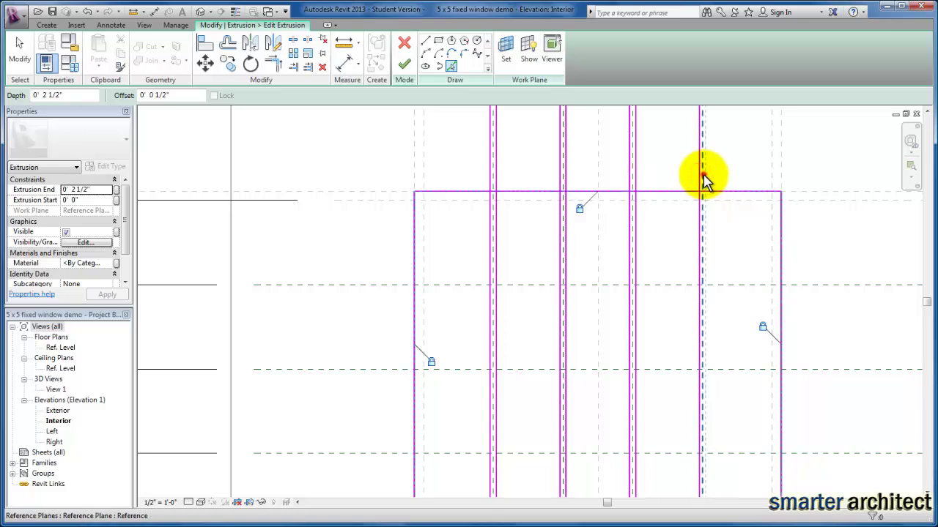
Pick sketch lines offset 1/2" above and below each of the upper two horizontal grid reference planes
{"action": "left_click", "coordinate": [678, 285]}
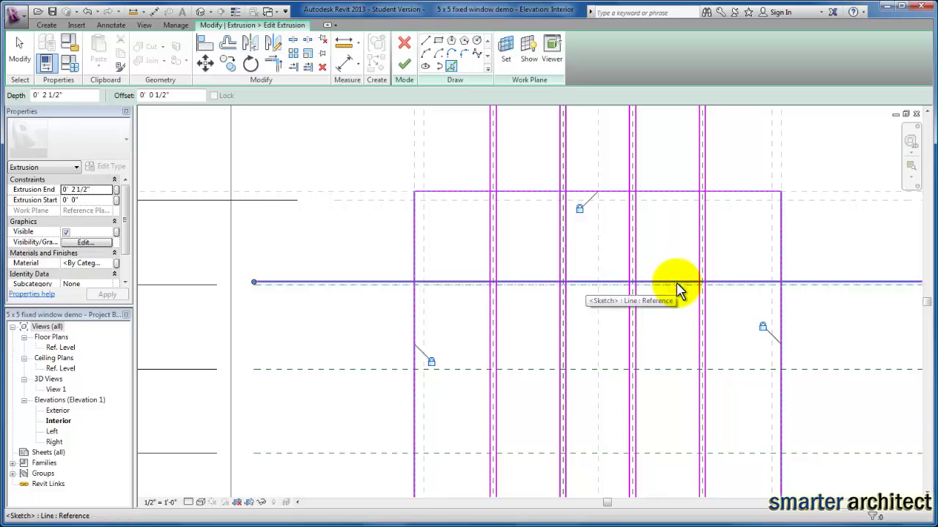
{"action": "left_click", "coordinate": [666, 368]}
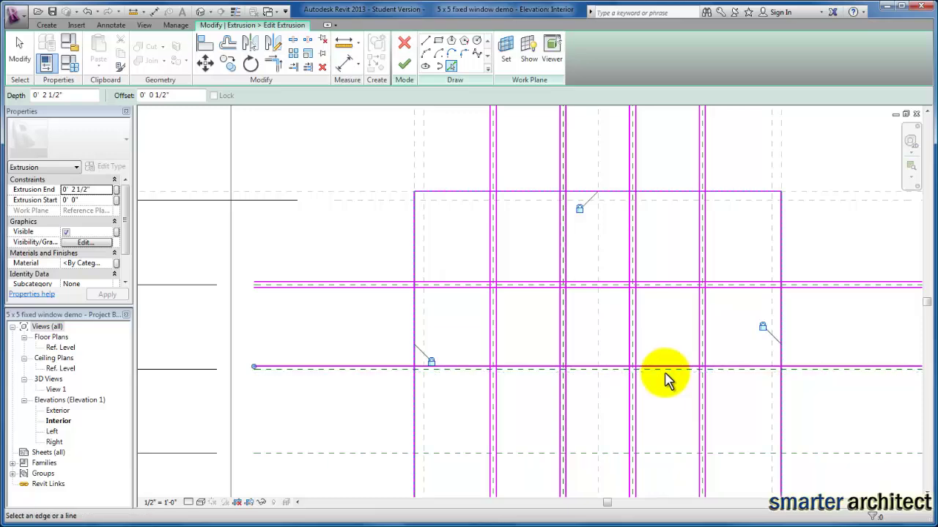
{"action": "mouse_move", "coordinate": [666, 392]}
{"action": "middle_mouse_down"}
{"action": "mouse_move", "coordinate": [659, 349]}
{"action": "mouse_move", "coordinate": [640, 341]}
{"action": "middle_mouse_up"}
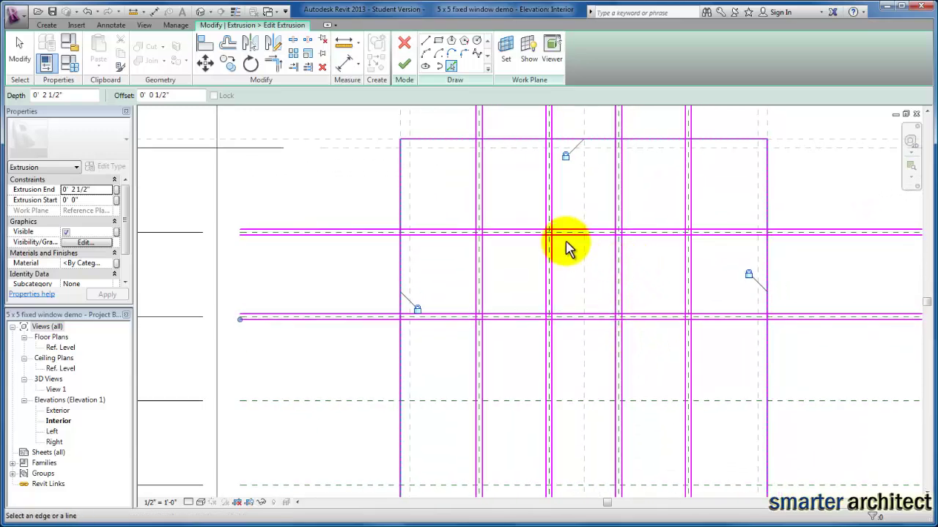
Set the offset to 0 and pick sketch lines on the inner frame reference planes at the left side, head and right side
{"action": "left_click", "coordinate": [183, 97]}
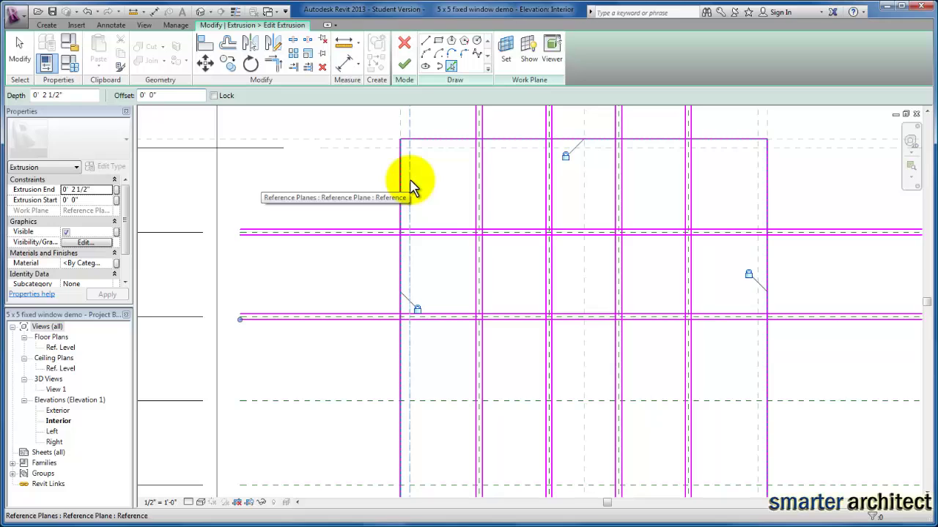
{"action": "left_click", "coordinate": [410, 183]}
{"action": "left_click", "coordinate": [434, 147]}
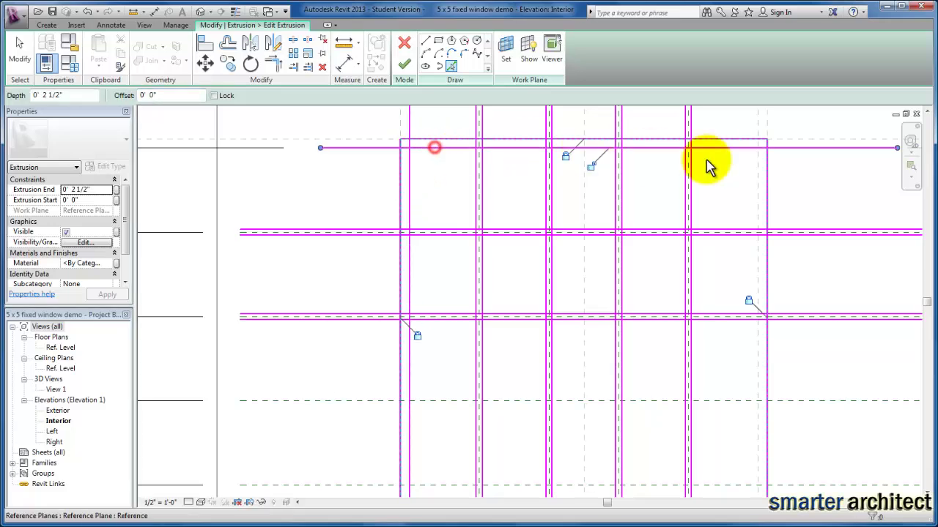
{"action": "left_click", "coordinate": [757, 192]}
{"action": "scroll", "coordinate": [681, 300], "scroll_direction": "down", "scroll_amount": 2}
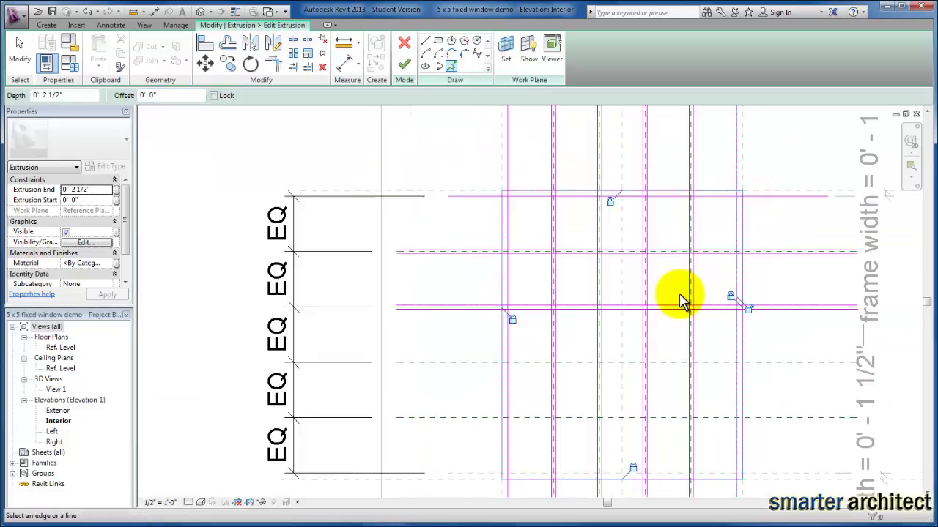
{"action": "scroll", "coordinate": [523, 260], "scroll_direction": "up", "scroll_amount": 3}
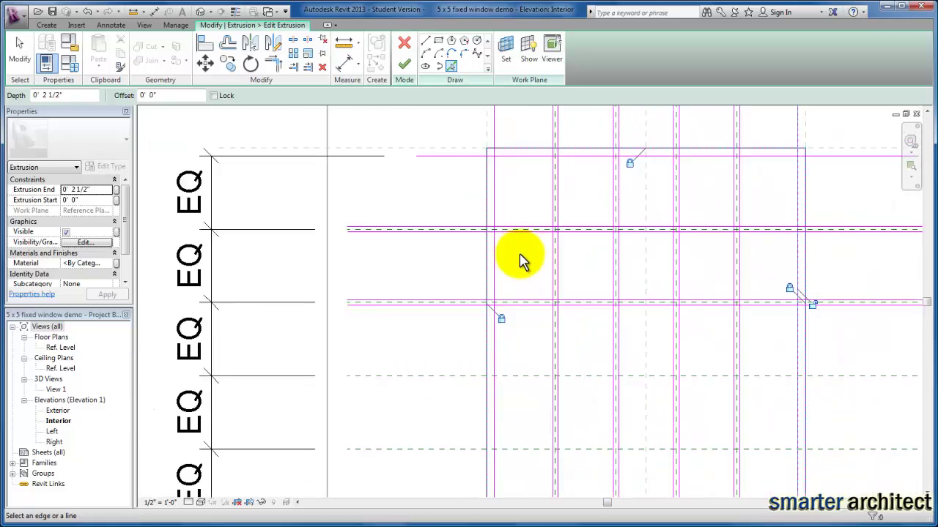
{"action": "scroll", "coordinate": [524, 256], "scroll_direction": "down", "scroll_amount": 1}
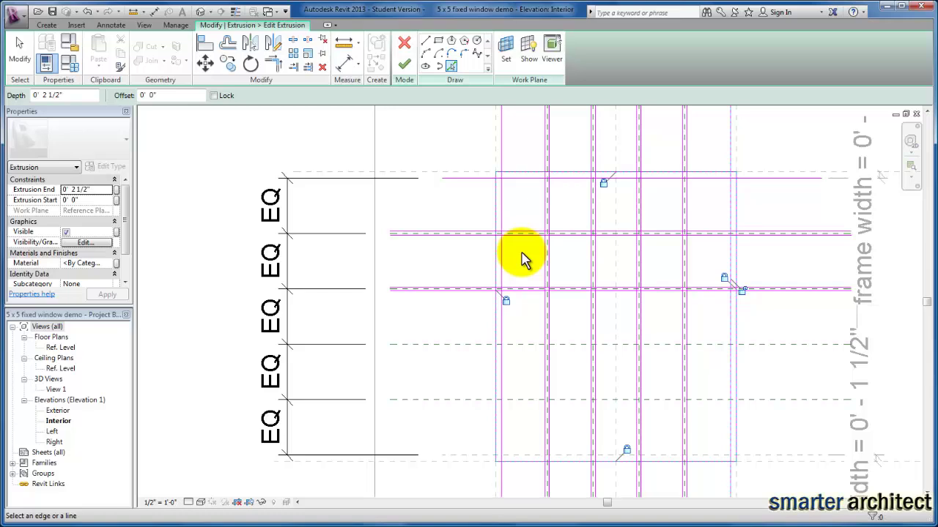
Sketch a short horizontal line outward from the window frame's left edge, just below the second horizontal grid plane, and end the Line command
{"action": "left_click", "coordinate": [425, 41]}
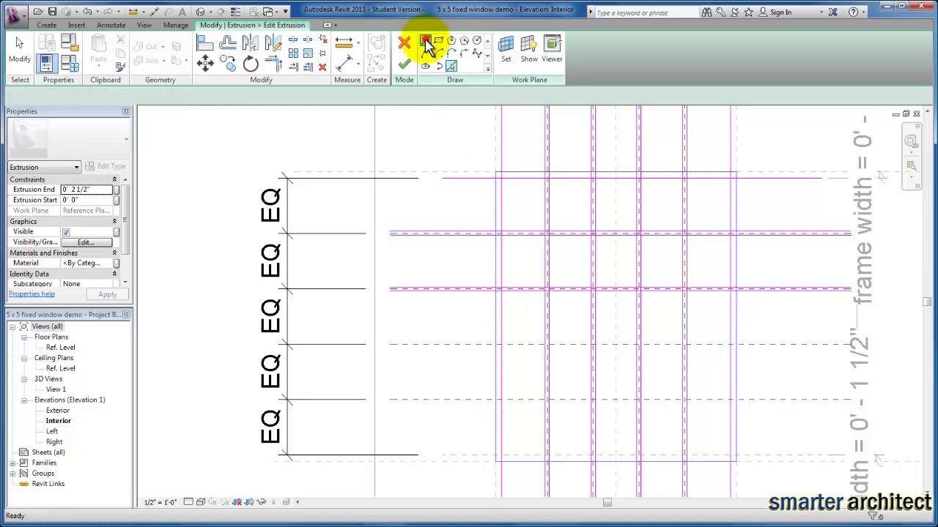
{"action": "left_click", "coordinate": [495, 320]}
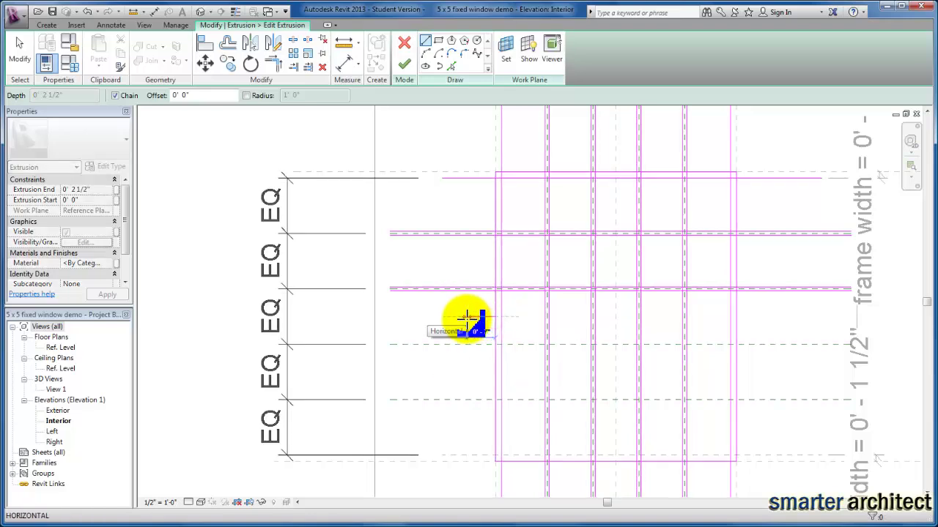
{"action": "left_click", "coordinate": [468, 317]}
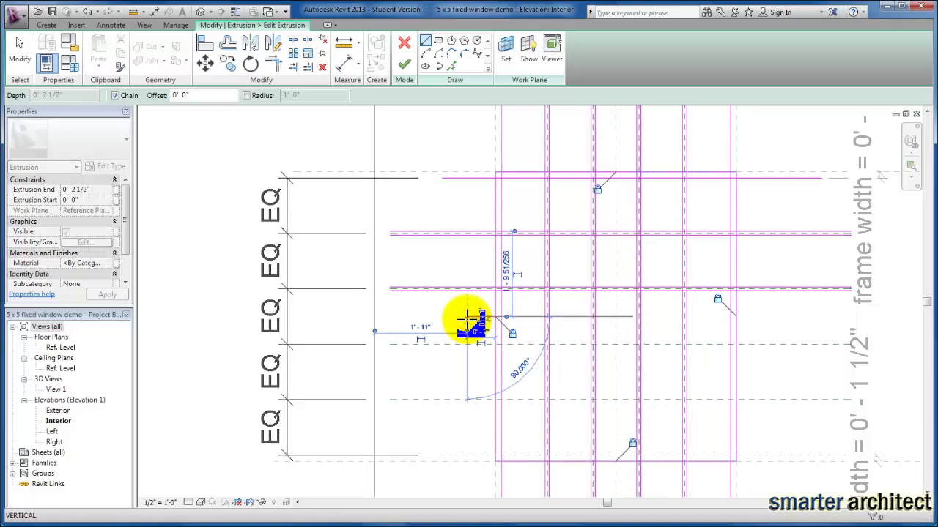
{"action": "key", "text": "Escape"}
{"action": "key", "text": "Escape"}
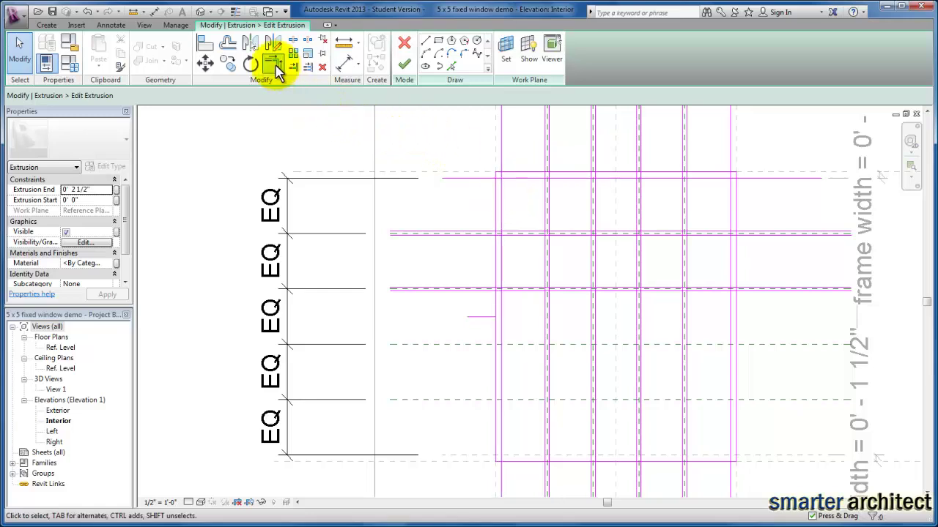
Trim the inner frame lines into corners at both ends of the head and where the right side meets the second horizontal bar
{"action": "left_click", "coordinate": [272, 65]}
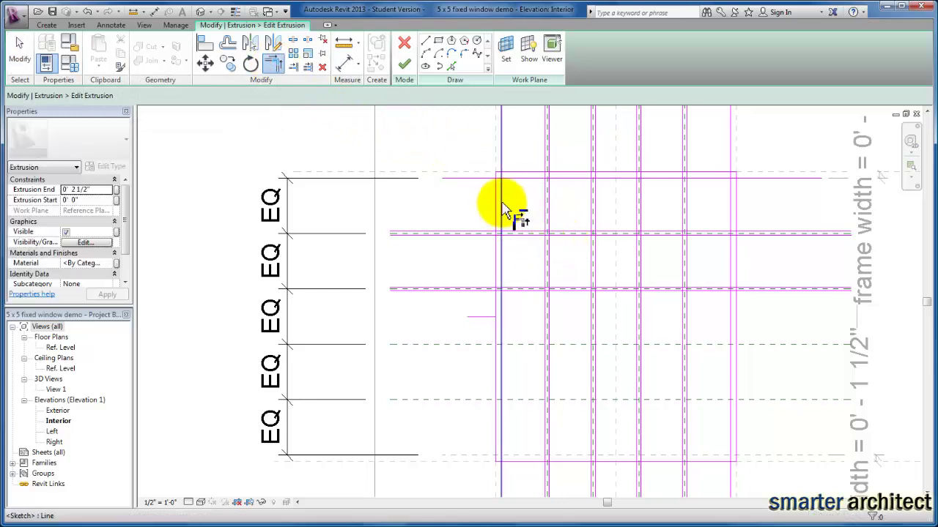
{"action": "left_click", "coordinate": [501, 204]}
{"action": "left_click", "coordinate": [513, 179]}
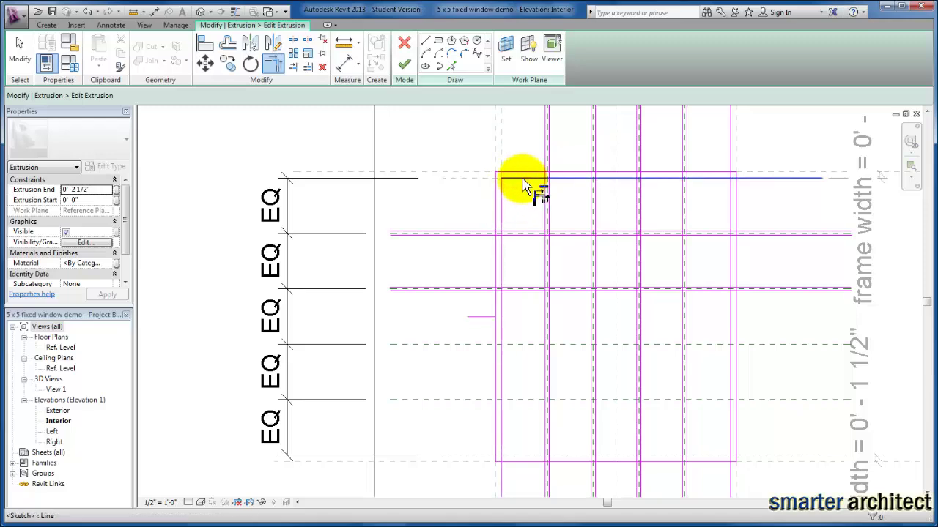
{"action": "scroll", "coordinate": [527, 188], "scroll_direction": "up", "scroll_amount": 2}
{"action": "scroll", "coordinate": [747, 210], "scroll_direction": "down", "scroll_amount": 2}
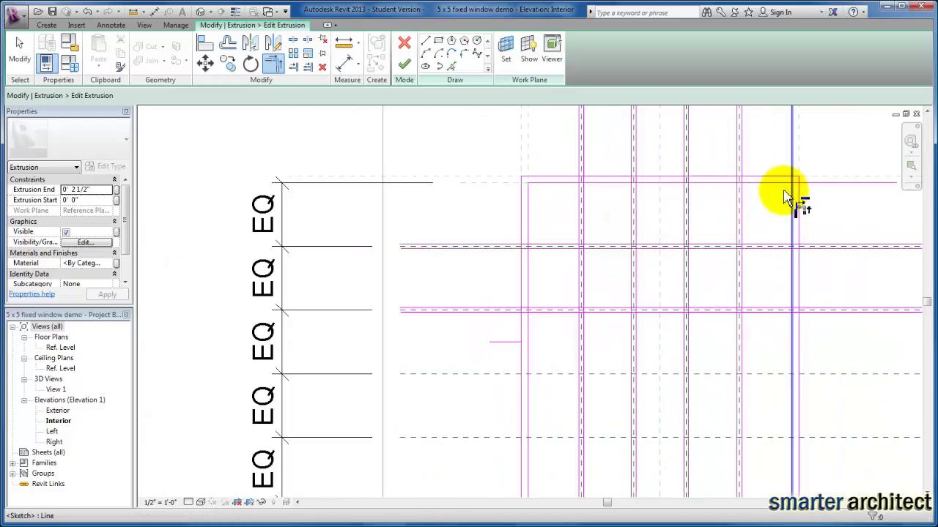
{"action": "left_click", "coordinate": [778, 183]}
{"action": "left_click", "coordinate": [793, 212]}
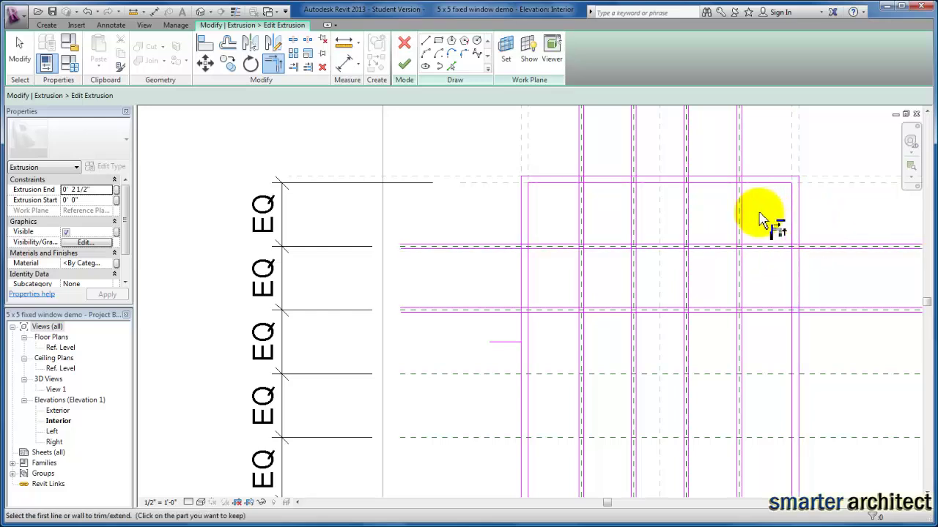
{"action": "left_click", "coordinate": [782, 308]}
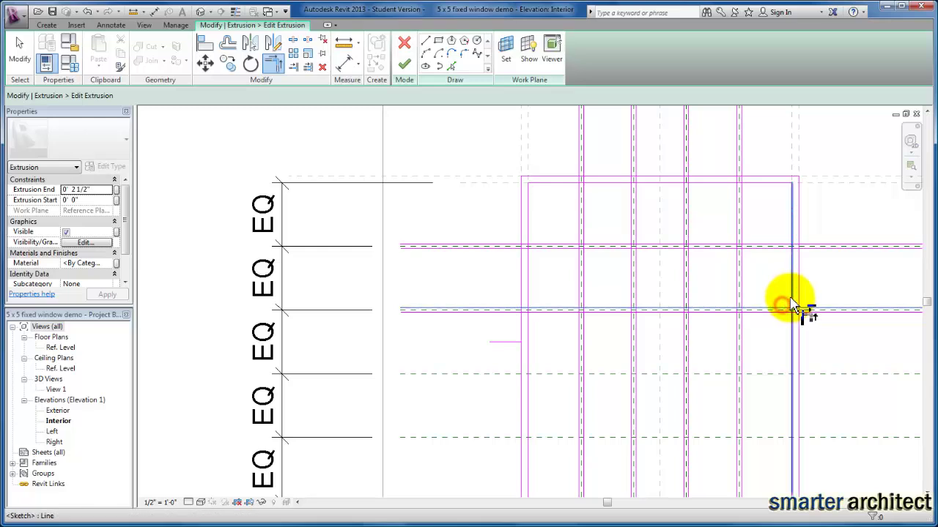
{"action": "left_click", "coordinate": [793, 302]}
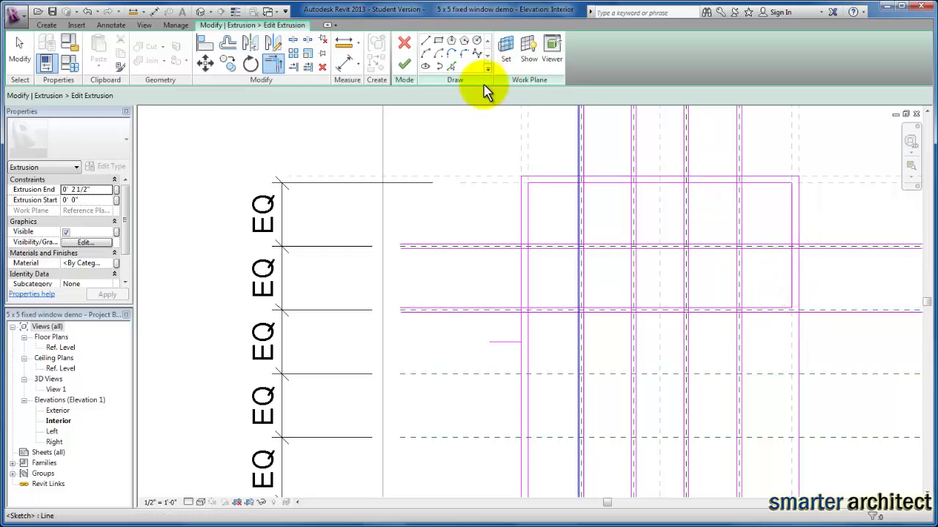
Split the inner head line at each of the four vertical grid reference planes
{"action": "left_click", "coordinate": [292, 42]}
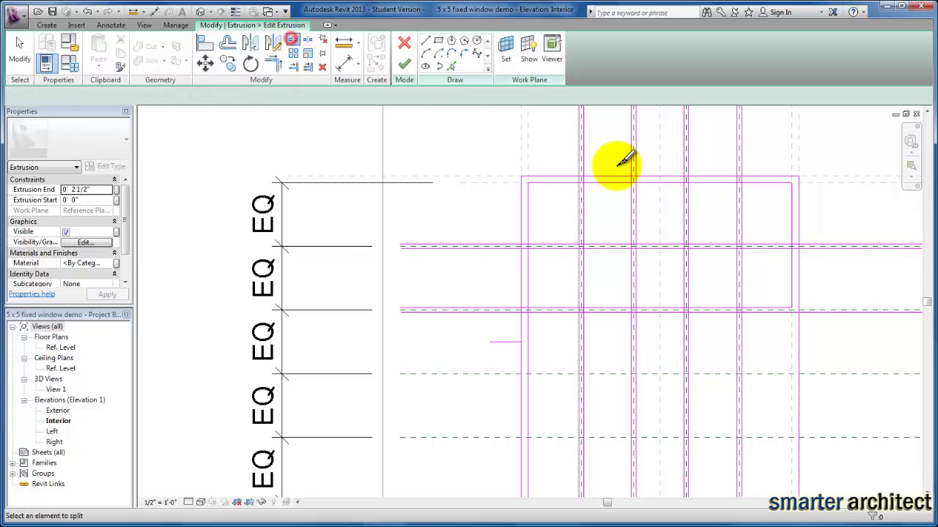
{"action": "scroll", "coordinate": [613, 164], "scroll_direction": "up", "scroll_amount": 3}
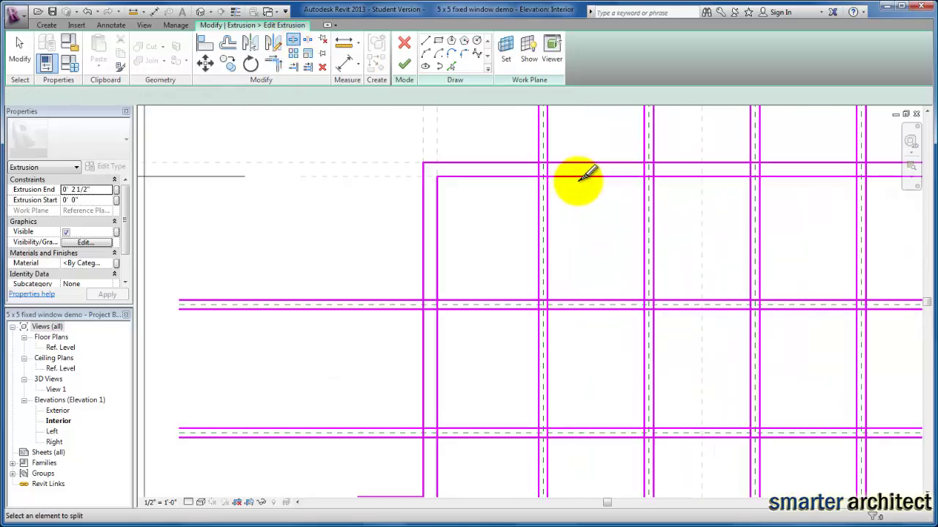
{"action": "left_click", "coordinate": [542, 176]}
{"action": "left_click", "coordinate": [652, 177]}
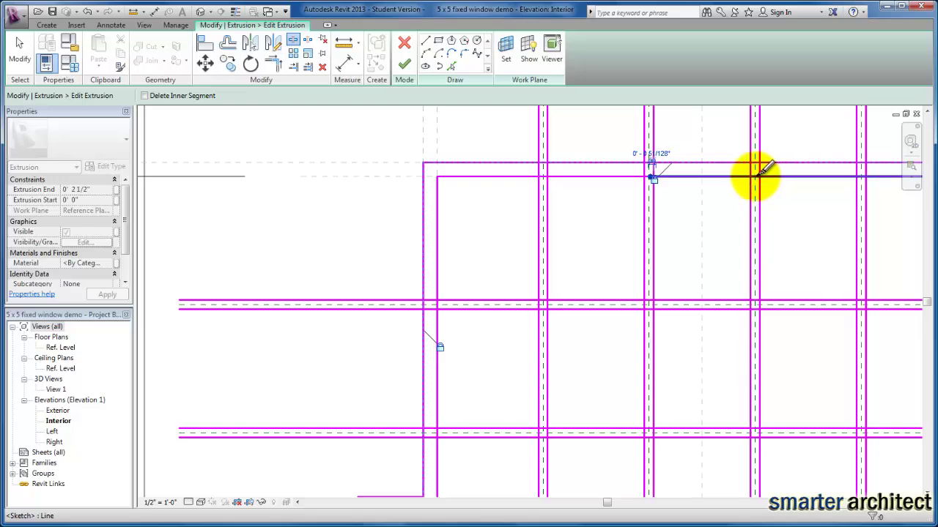
{"action": "left_click", "coordinate": [757, 176]}
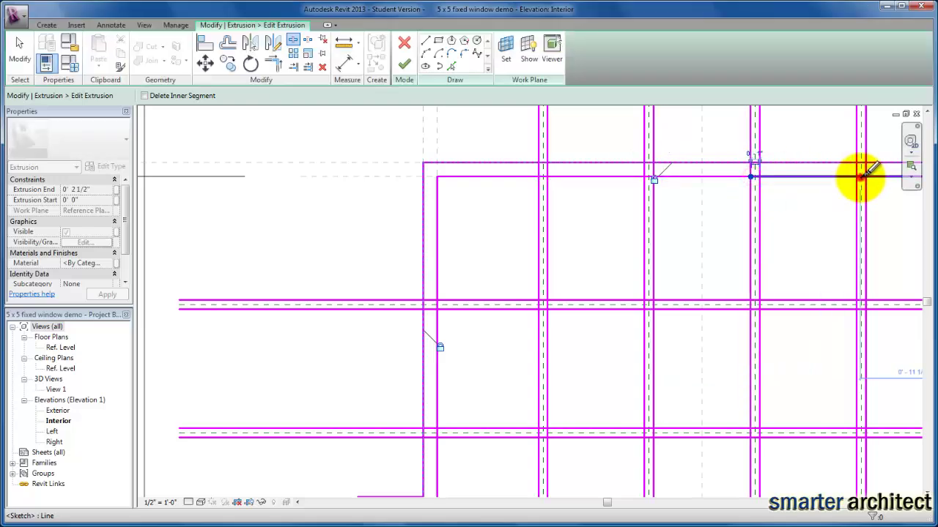
{"action": "scroll", "coordinate": [812, 216], "scroll_direction": "down", "scroll_amount": 3}
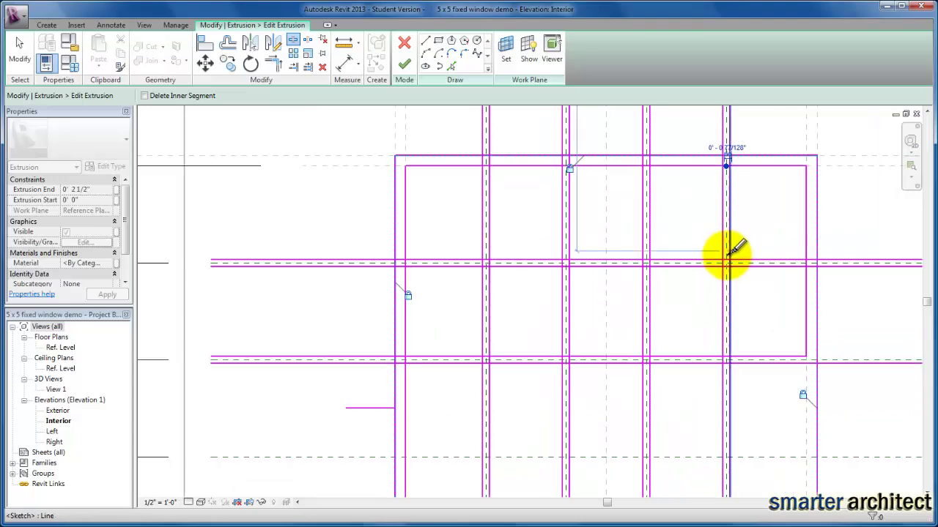
Split both sketch lines of the upper horizontal bar at the vertical grid reference planes
{"action": "scroll", "coordinate": [733, 252], "scroll_direction": "up", "scroll_amount": 3}
{"action": "left_click", "coordinate": [726, 260]}
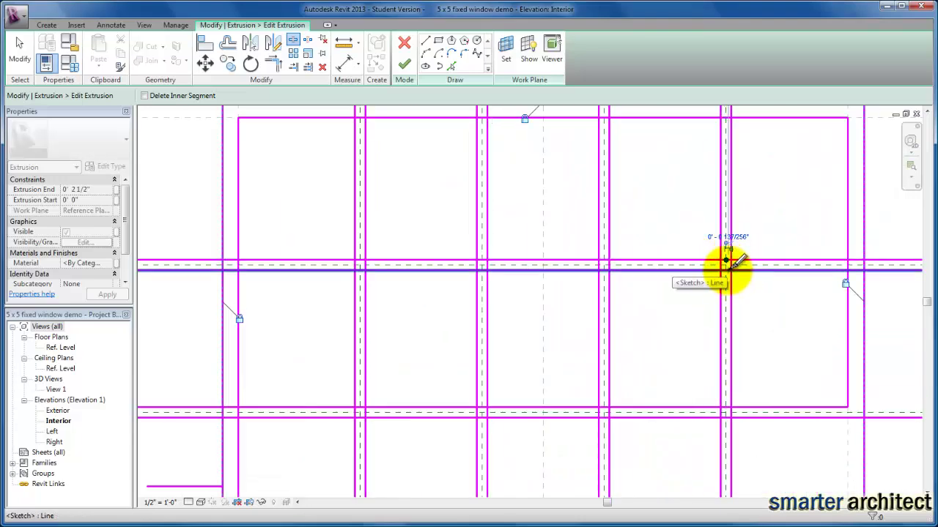
{"action": "left_click", "coordinate": [725, 260]}
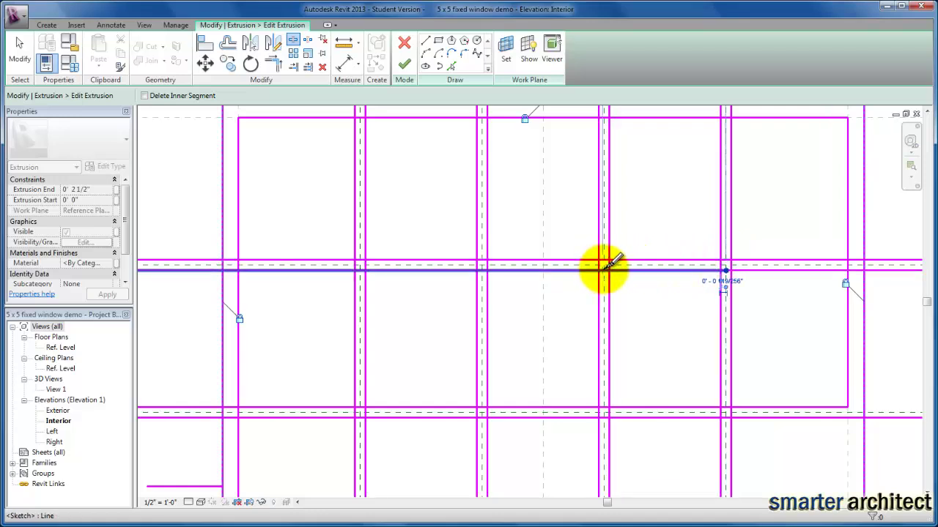
{"action": "left_click", "coordinate": [603, 270]}
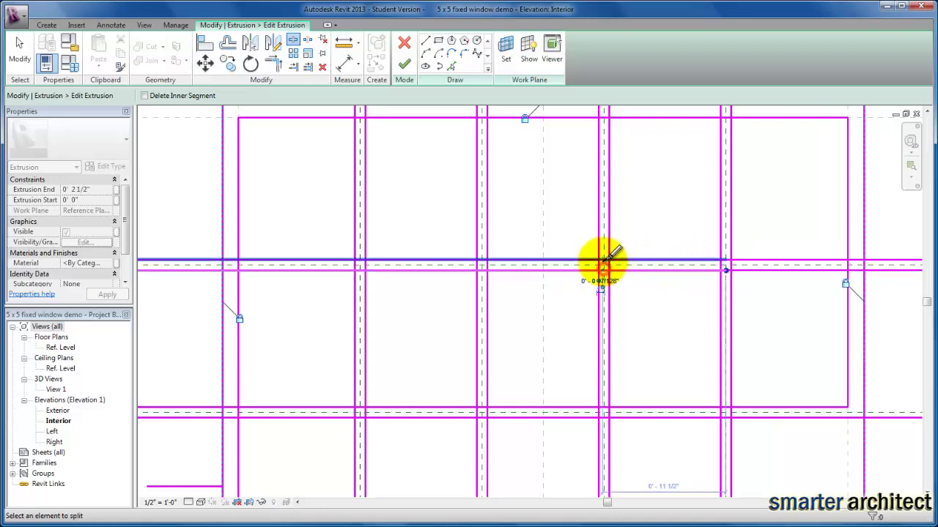
{"action": "left_click", "coordinate": [483, 261]}
{"action": "left_click", "coordinate": [482, 262]}
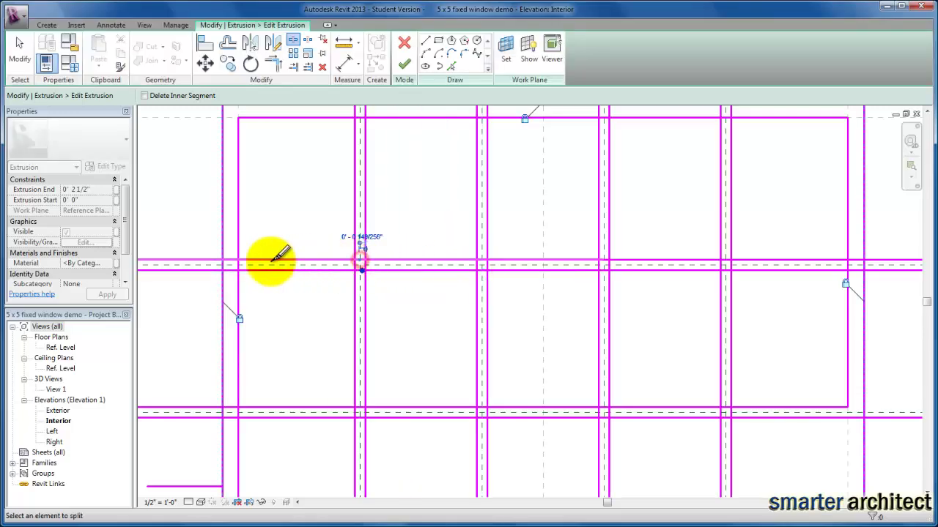
Trim the inner frame, horizontal bar and first vertical bar lines to corners to close the top row's leftmost pane
{"action": "scroll", "coordinate": [311, 256], "scroll_direction": "down", "scroll_amount": 2}
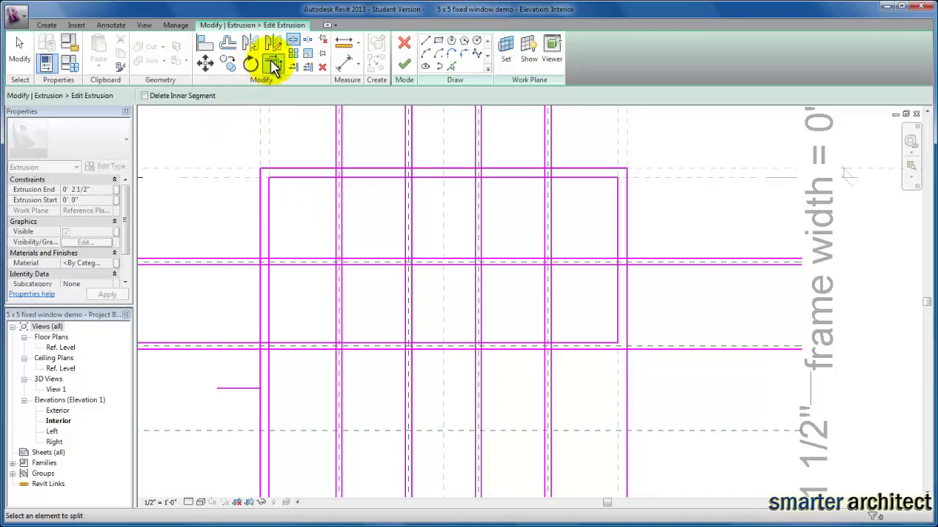
{"action": "left_click", "coordinate": [271, 62]}
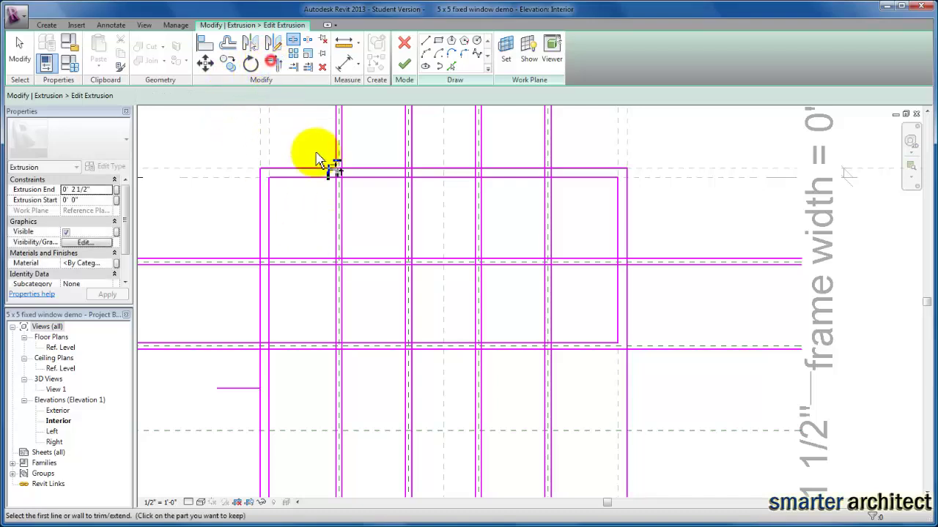
{"action": "left_click", "coordinate": [277, 256]}
{"action": "left_click", "coordinate": [272, 247]}
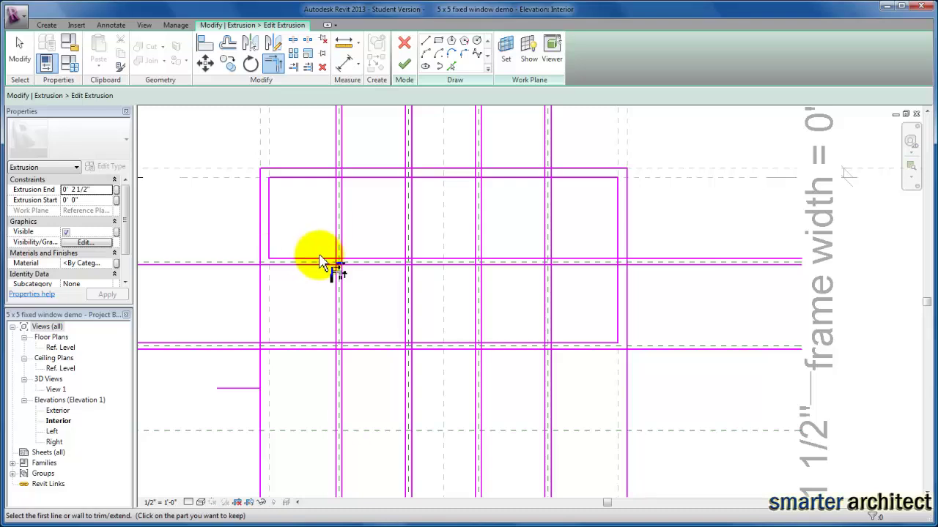
{"action": "left_click", "coordinate": [320, 260]}
{"action": "left_click", "coordinate": [336, 251]}
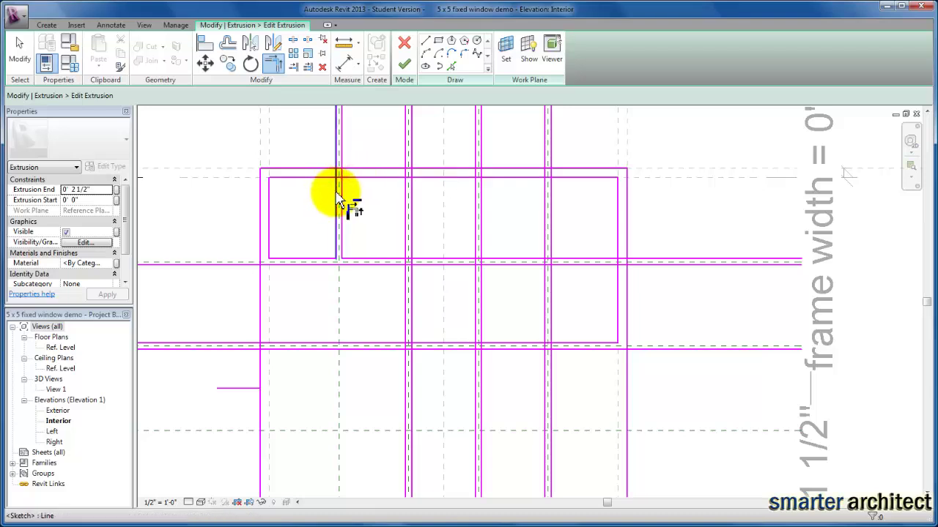
{"action": "left_click", "coordinate": [337, 191]}
{"action": "left_click", "coordinate": [323, 178]}
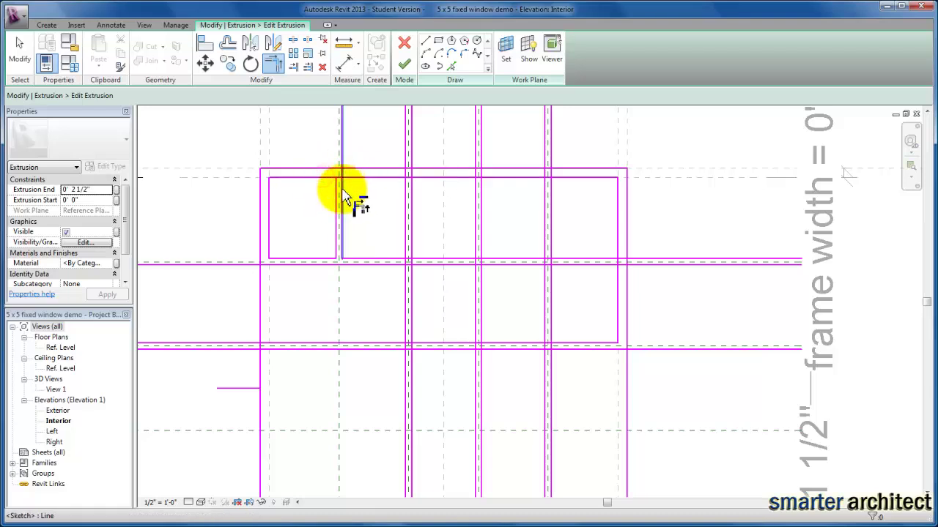
Trim the inner head line and the vertical bar lines to corners along the tops of the four remaining top-row panes
{"action": "left_click", "coordinate": [342, 183]}
{"action": "left_click", "coordinate": [356, 179]}
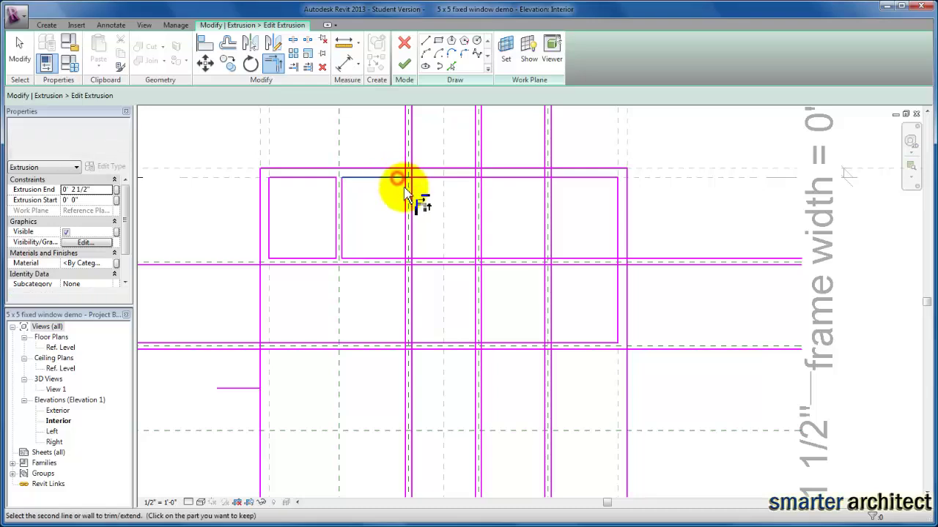
{"action": "left_click", "coordinate": [402, 189]}
{"action": "left_click", "coordinate": [411, 192]}
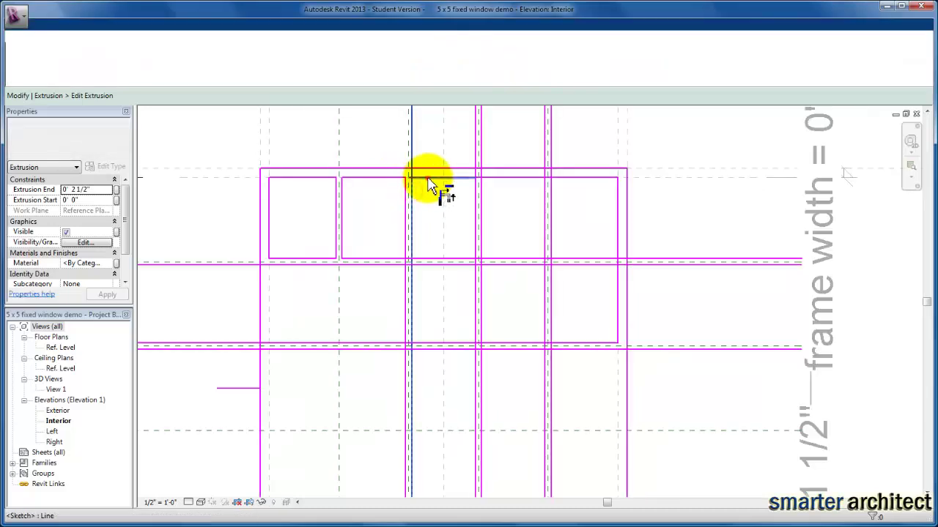
{"action": "left_click", "coordinate": [429, 179]}
{"action": "left_click", "coordinate": [478, 194]}
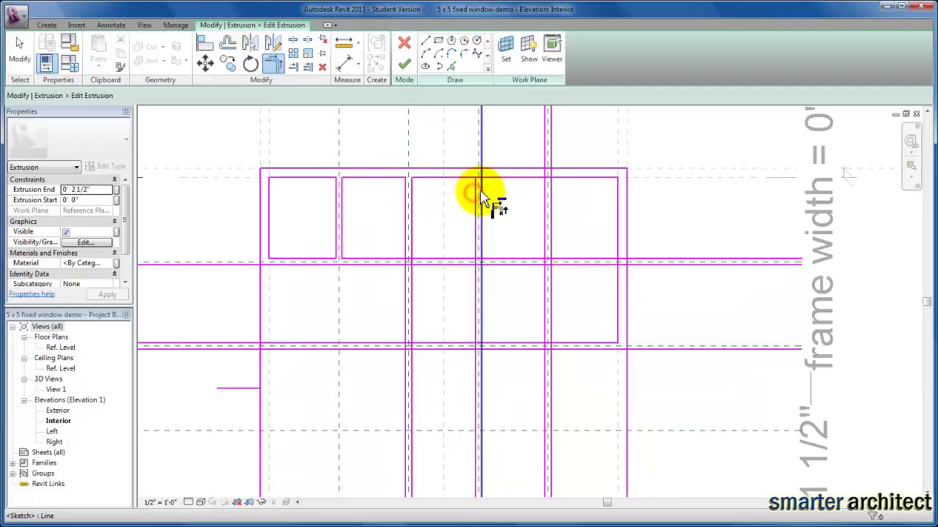
{"action": "left_click", "coordinate": [519, 178]}
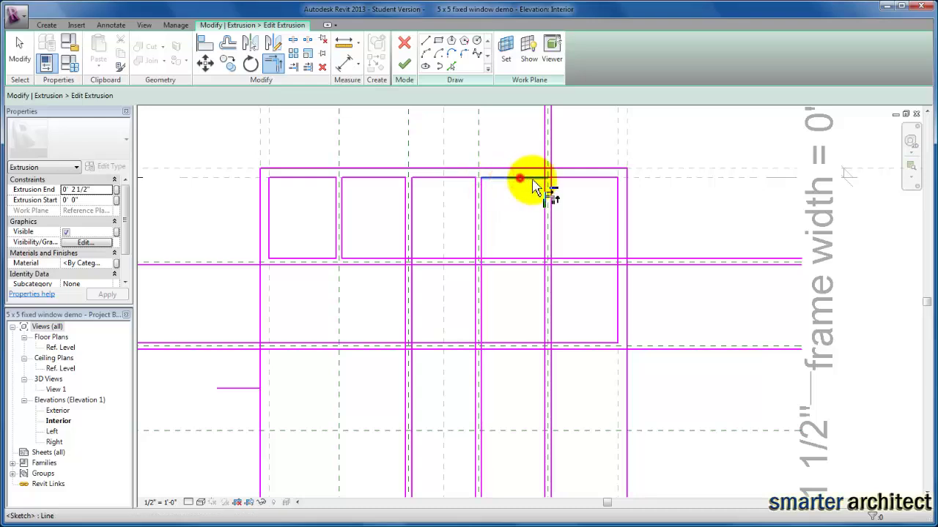
{"action": "left_click", "coordinate": [550, 197]}
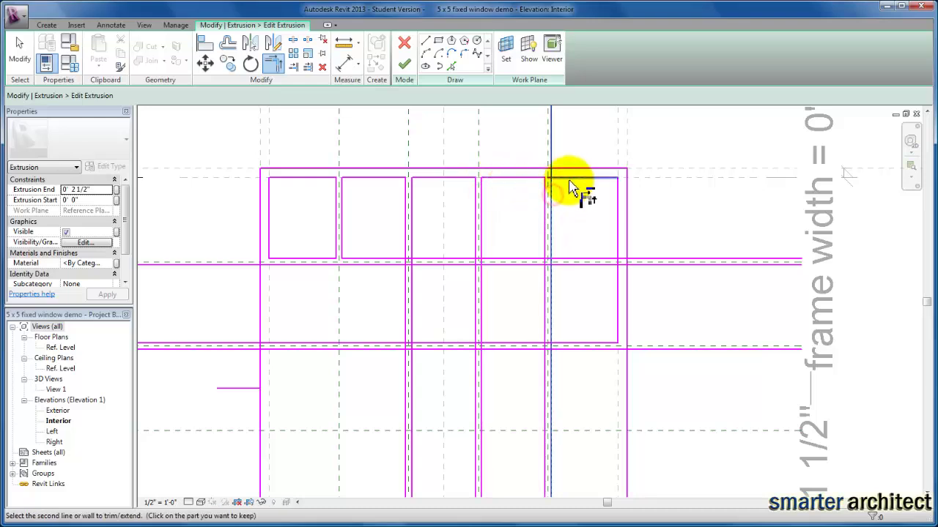
{"action": "left_click", "coordinate": [571, 178]}
Trim the upper horizontal bar's top line and the vertical bar lines to lower corners for the second to fifth top-row panes
{"action": "left_click", "coordinate": [558, 260]}
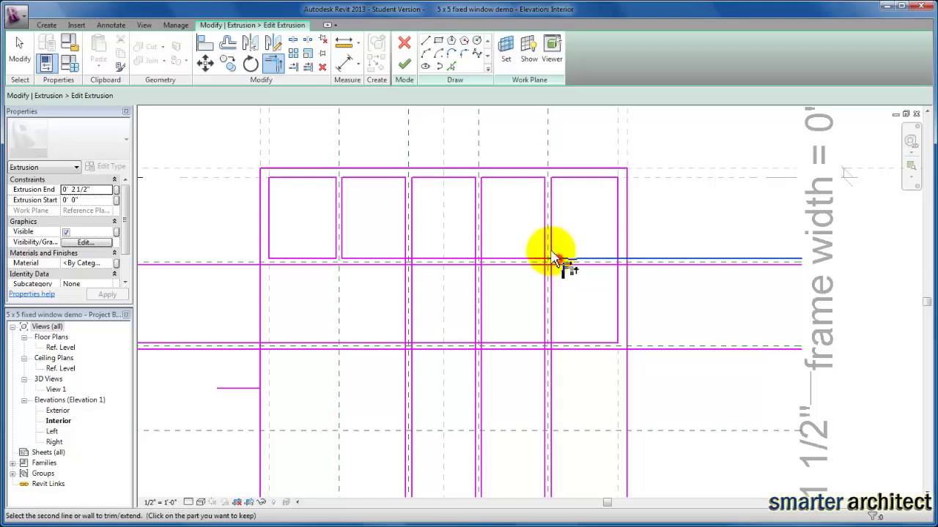
{"action": "left_click", "coordinate": [549, 258]}
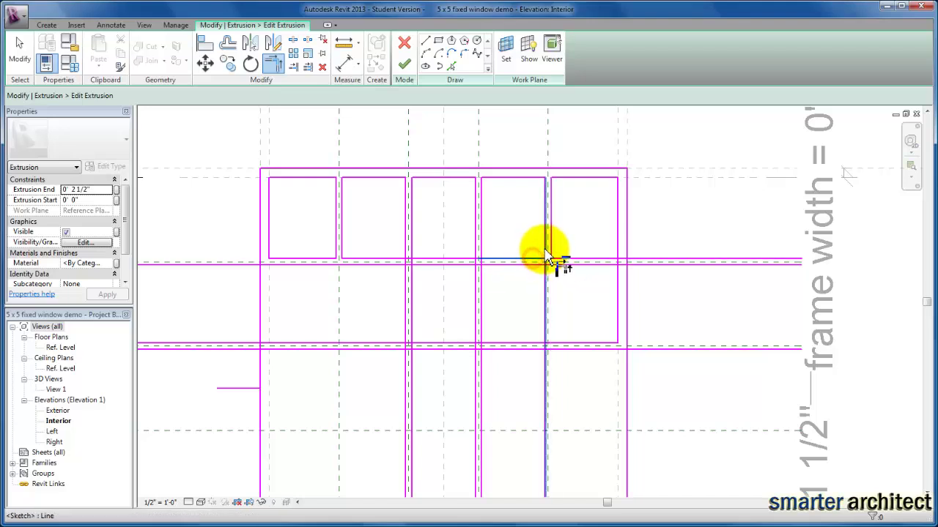
{"action": "left_click", "coordinate": [545, 255]}
{"action": "left_click", "coordinate": [482, 255]}
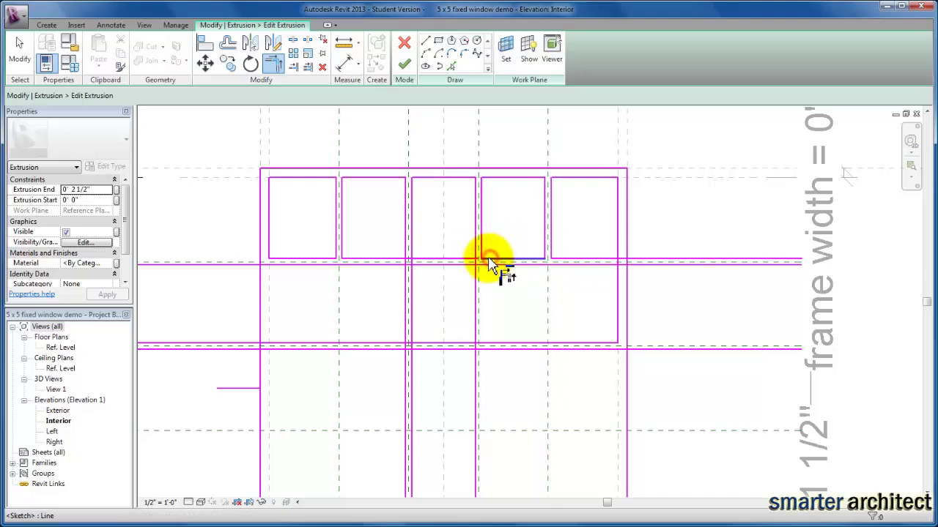
{"action": "left_click", "coordinate": [476, 256]}
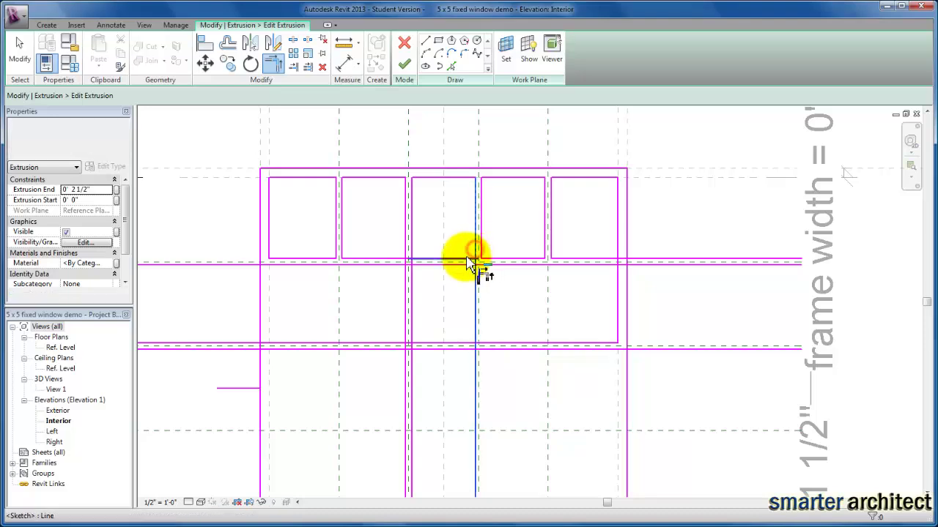
{"action": "left_click", "coordinate": [397, 259]}
{"action": "left_click", "coordinate": [407, 251]}
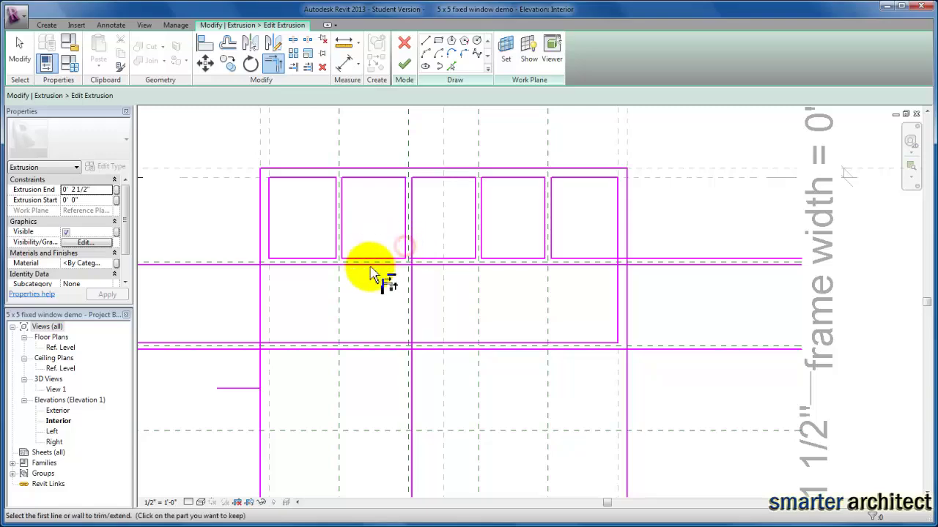
Trim the lower-left corner of the middle top-row pane and the lower-right corner of the rightmost top-row pane
{"action": "scroll", "coordinate": [392, 265], "scroll_direction": "up", "scroll_amount": 2}
{"action": "left_click", "coordinate": [433, 257]}
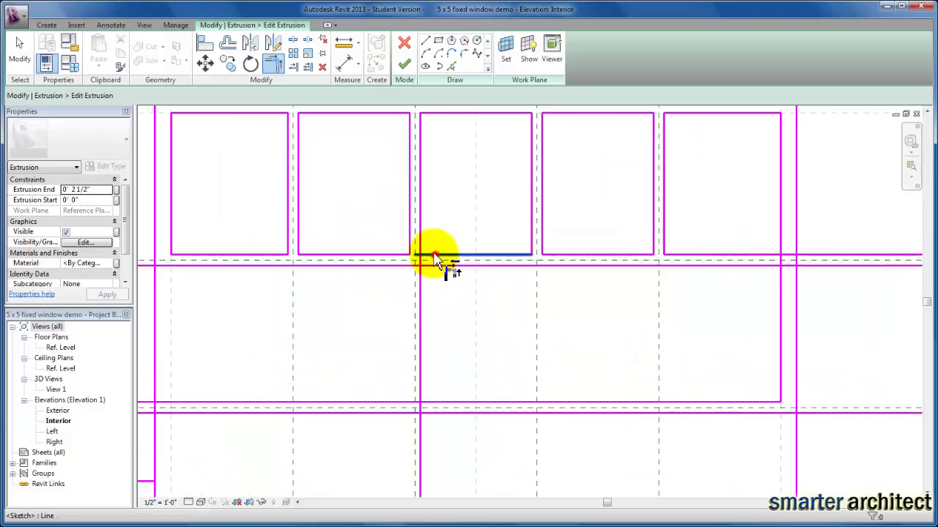
{"action": "left_click", "coordinate": [425, 254]}
{"action": "scroll", "coordinate": [477, 227], "scroll_direction": "down", "scroll_amount": 2}
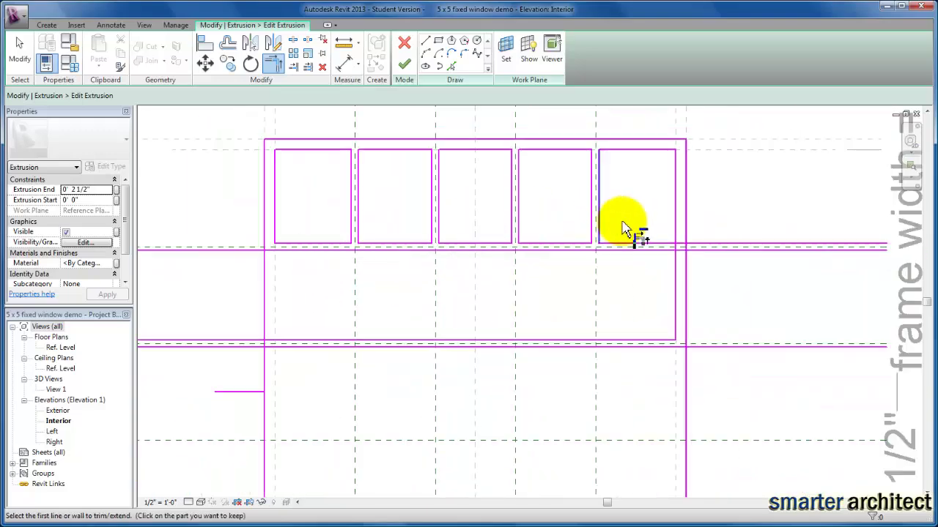
{"action": "left_click", "coordinate": [665, 243]}
{"action": "left_click", "coordinate": [677, 233]}
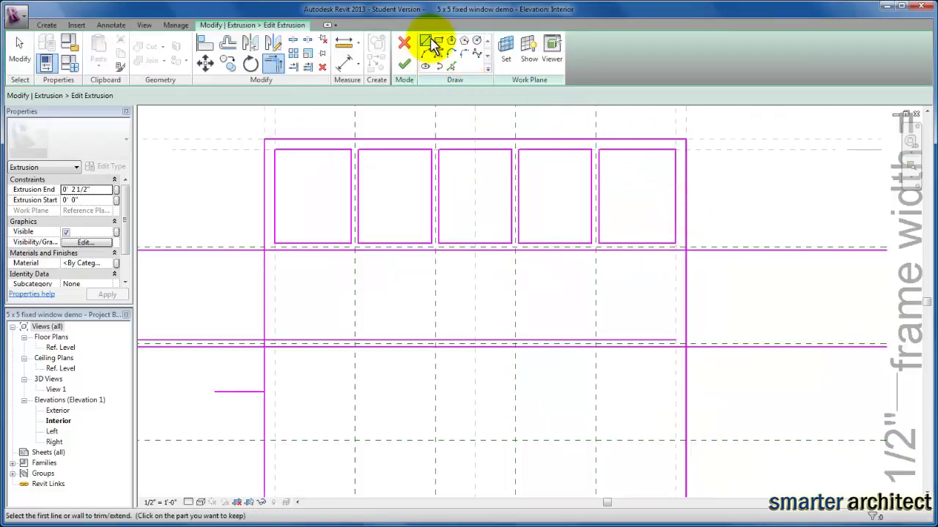
Draw vertical lines between the two horizontal bars for both sides of the second row's rightmost pane, aligned with the pane above
{"action": "left_click", "coordinate": [426, 42]}
{"action": "scroll", "coordinate": [670, 249], "scroll_direction": "up", "scroll_amount": 3}
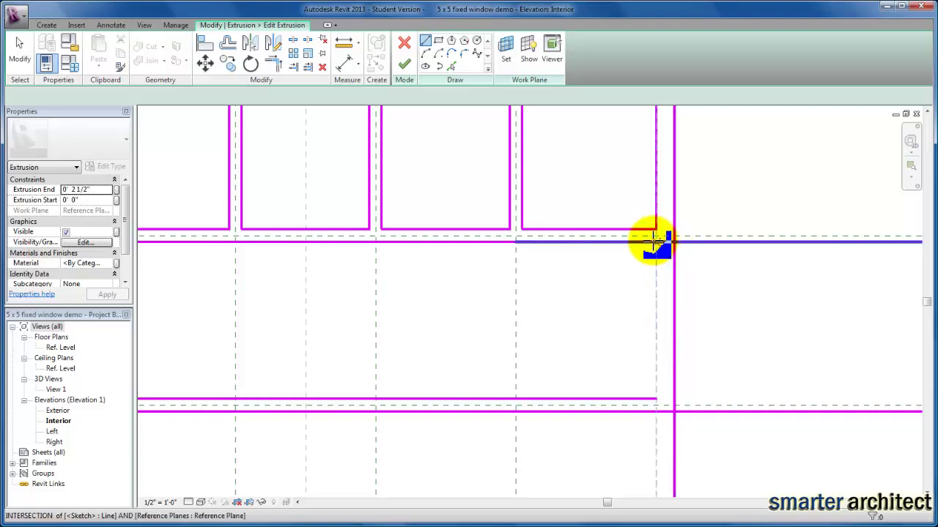
{"action": "left_click", "coordinate": [657, 241]}
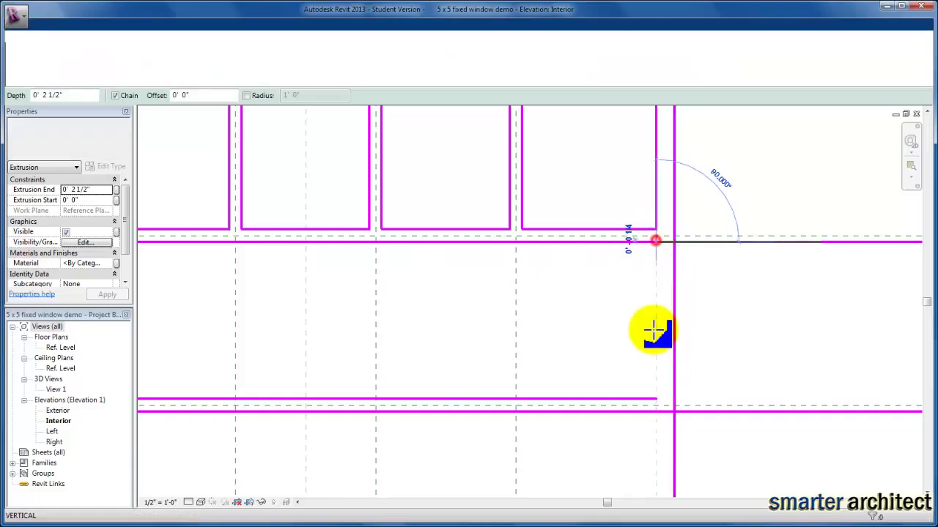
{"action": "left_click", "coordinate": [654, 399]}
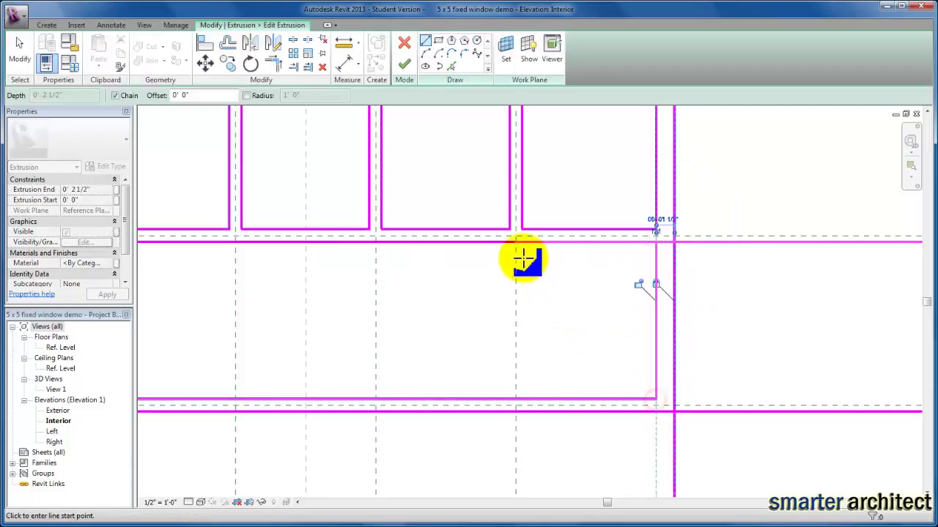
{"action": "left_click", "coordinate": [522, 240]}
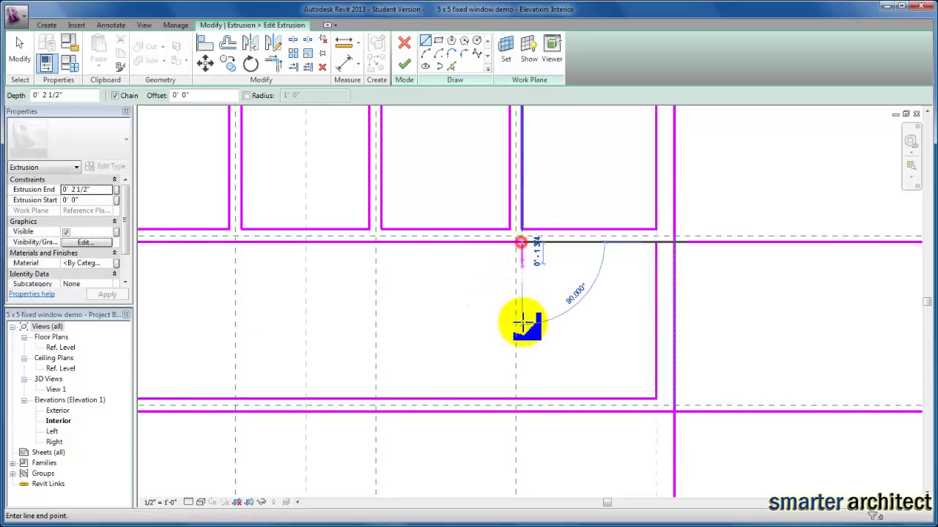
{"action": "left_click", "coordinate": [520, 400]}
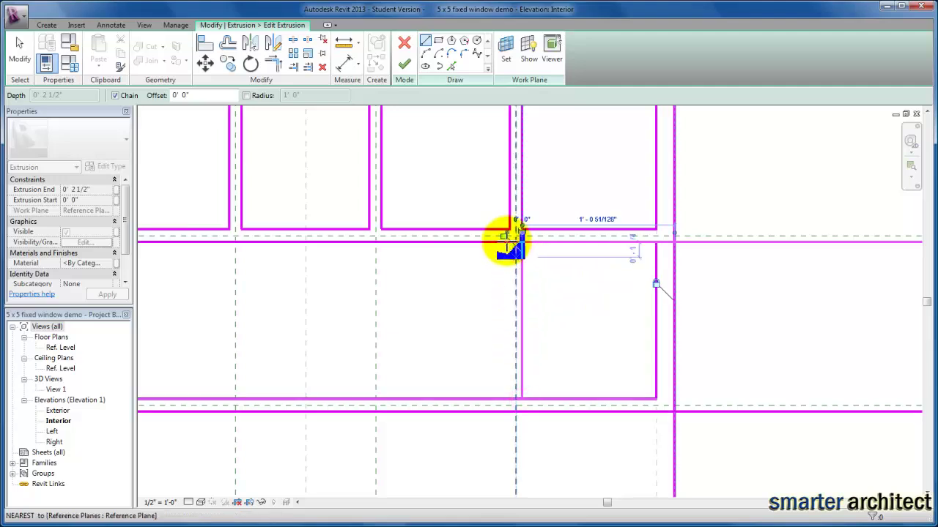
Draw both vertical sides of the second row's fourth pane between the horizontal bars, aligned with the pane above
{"action": "key", "text": "Escape"}
{"action": "scroll", "coordinate": [517, 236], "scroll_direction": "up", "scroll_amount": 2}
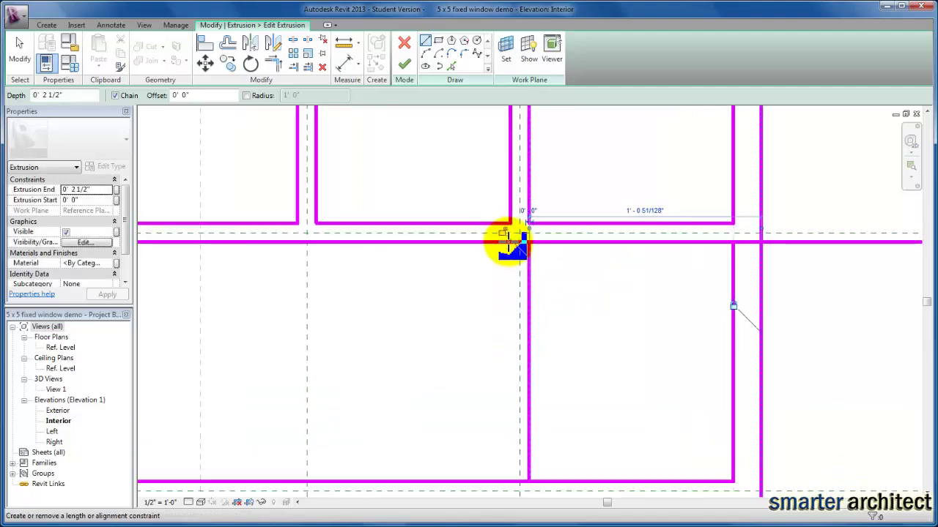
{"action": "left_click", "coordinate": [510, 243]}
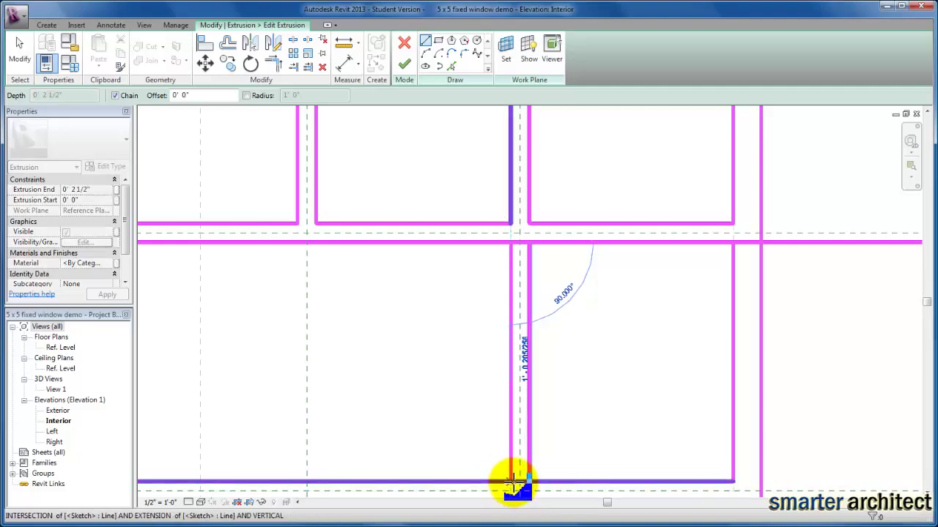
{"action": "left_click", "coordinate": [513, 483]}
{"action": "key", "text": "Escape"}
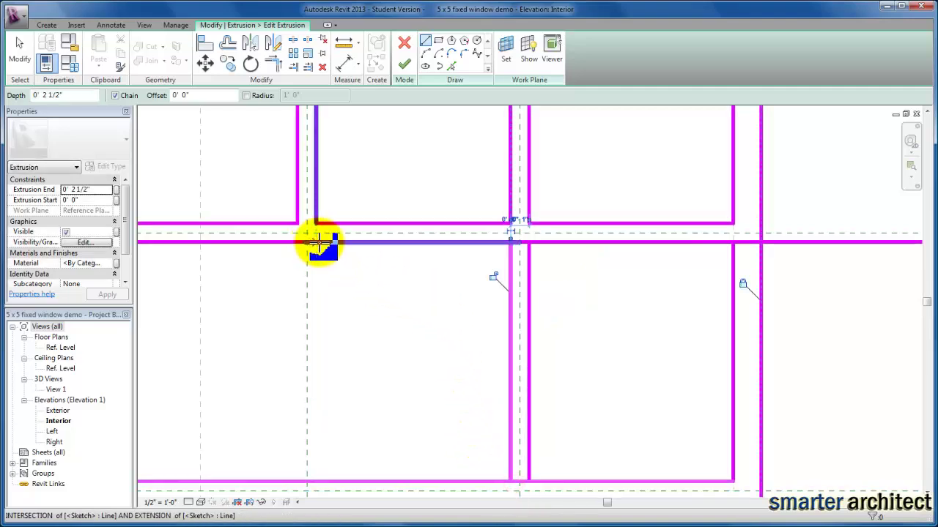
{"action": "left_click", "coordinate": [316, 241]}
{"action": "left_click", "coordinate": [316, 483]}
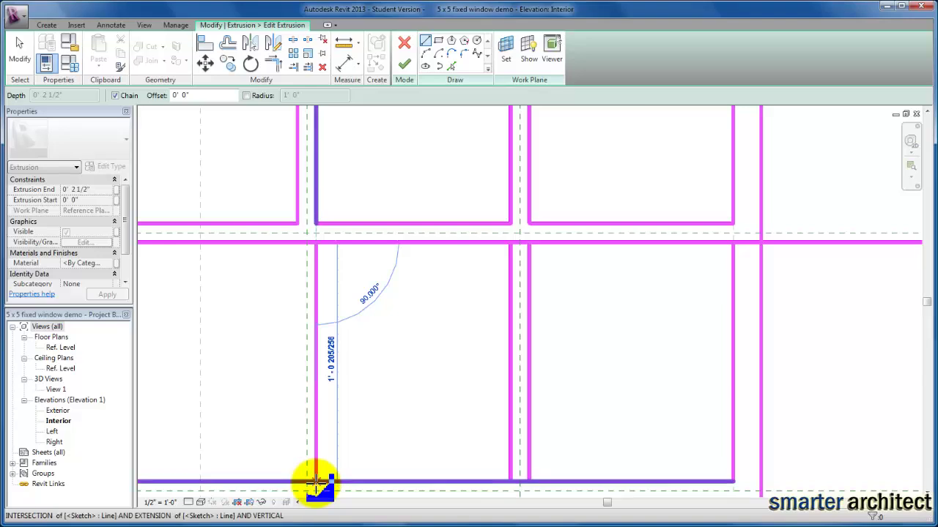
Draw both vertical sides of the second row's middle pane between the horizontal bars, aligned with the pane above
{"action": "middle_click_drag", "start_coordinate": [367, 360], "coordinate": [413, 266]}
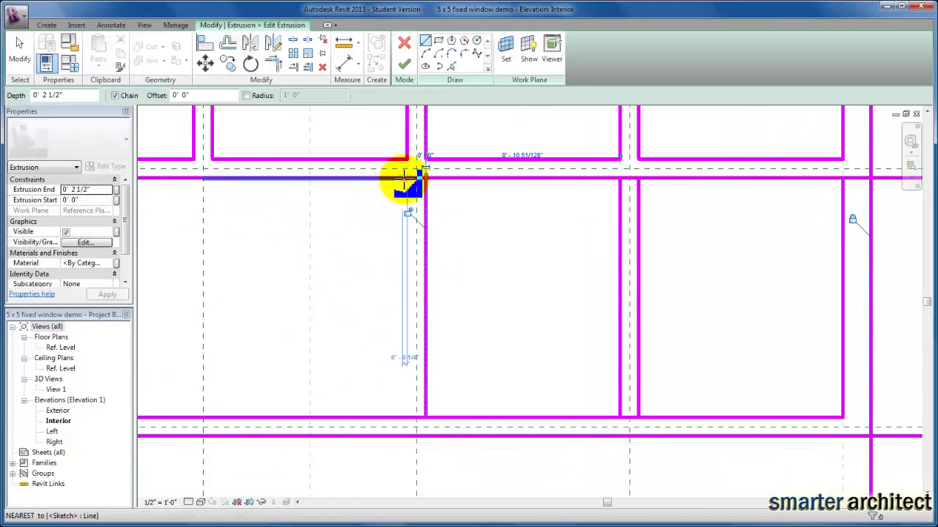
{"action": "left_click", "coordinate": [405, 178]}
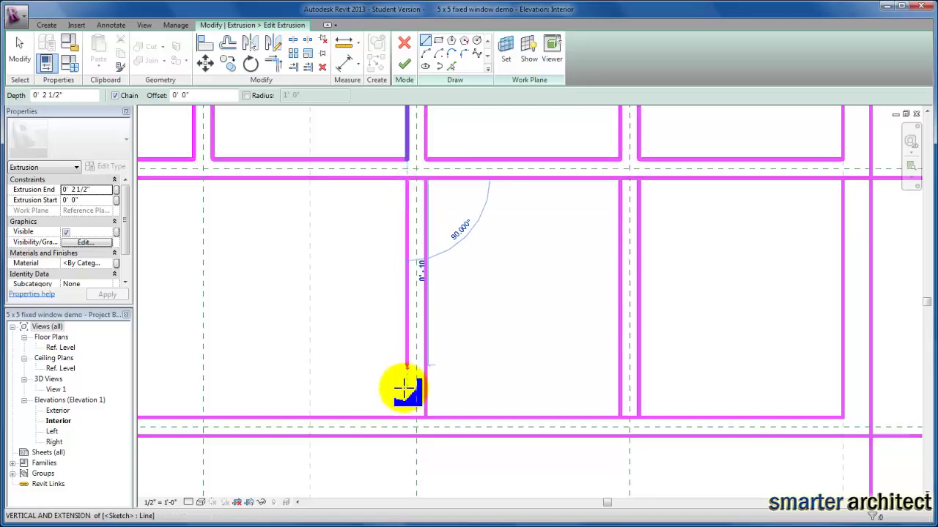
{"action": "left_click", "coordinate": [406, 416]}
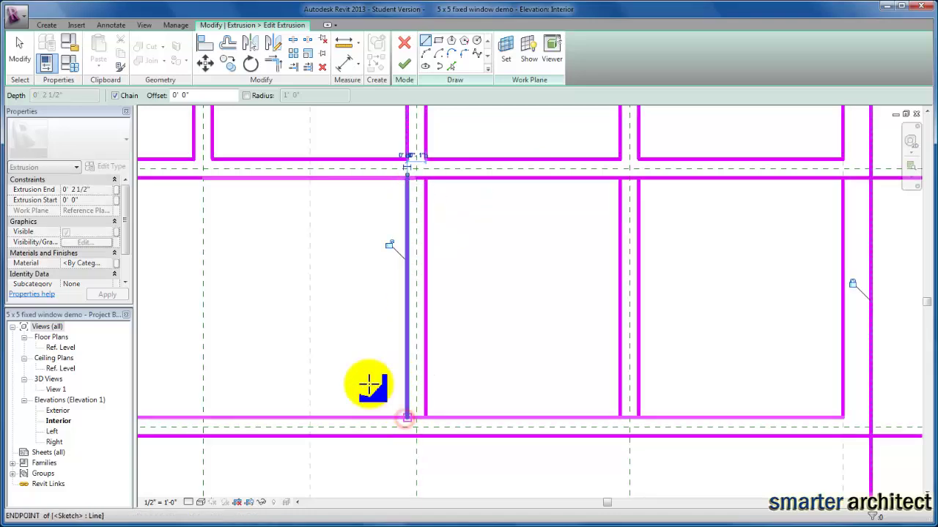
{"action": "middle_click_drag", "start_coordinate": [307, 340], "coordinate": [376, 339]}
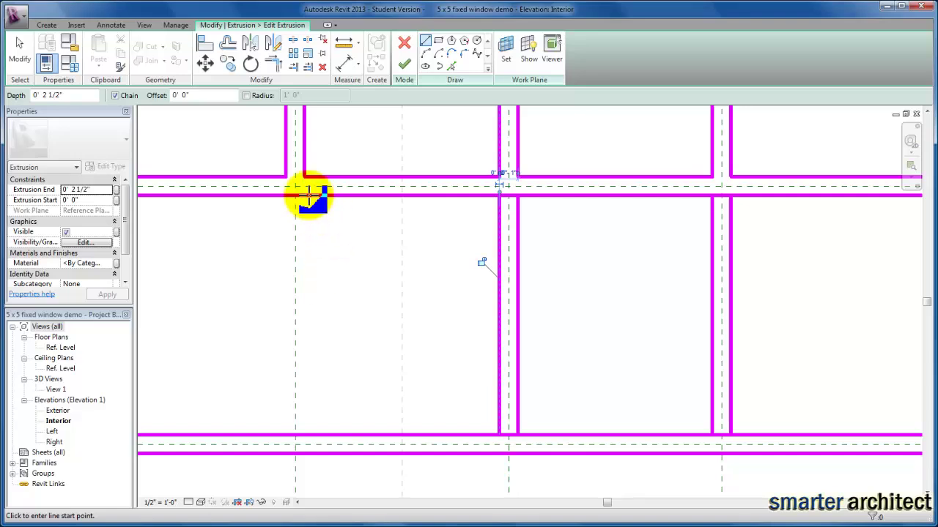
{"action": "left_click", "coordinate": [307, 192]}
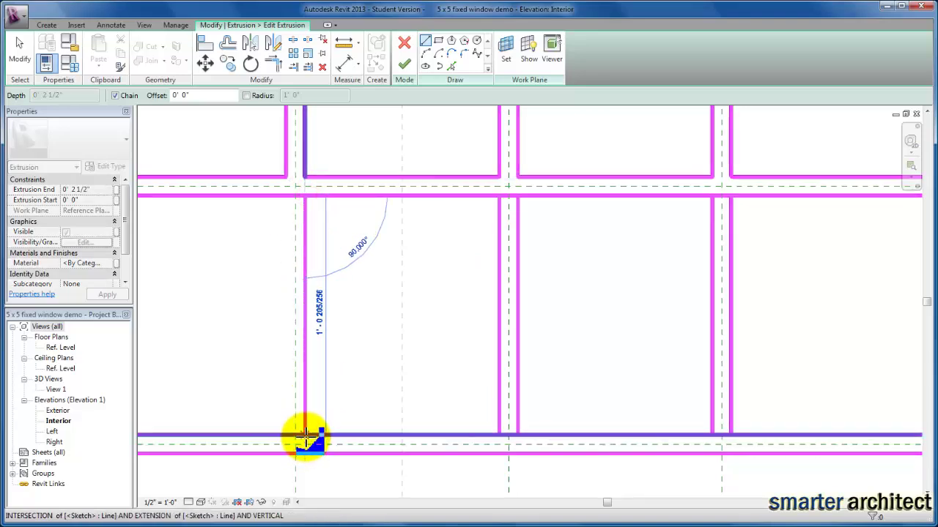
{"action": "left_click", "coordinate": [307, 438]}
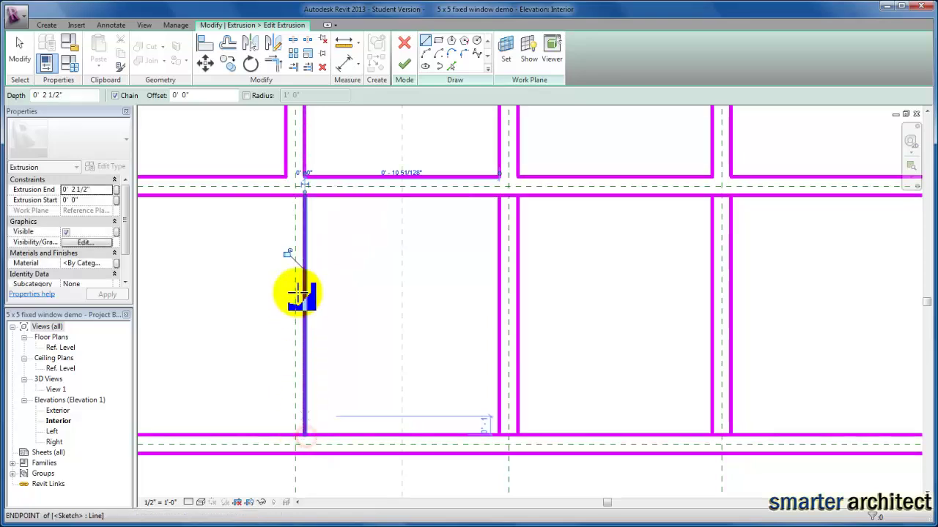
Draw both vertical sides of the second row's second pane between the horizontal bars, aligned with the pane above
{"action": "left_click", "coordinate": [286, 194]}
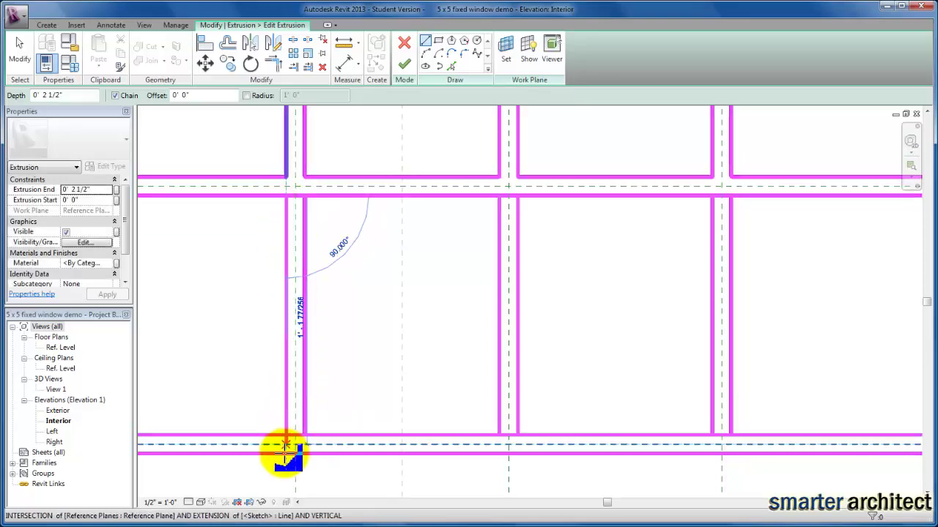
{"action": "left_click", "coordinate": [286, 438]}
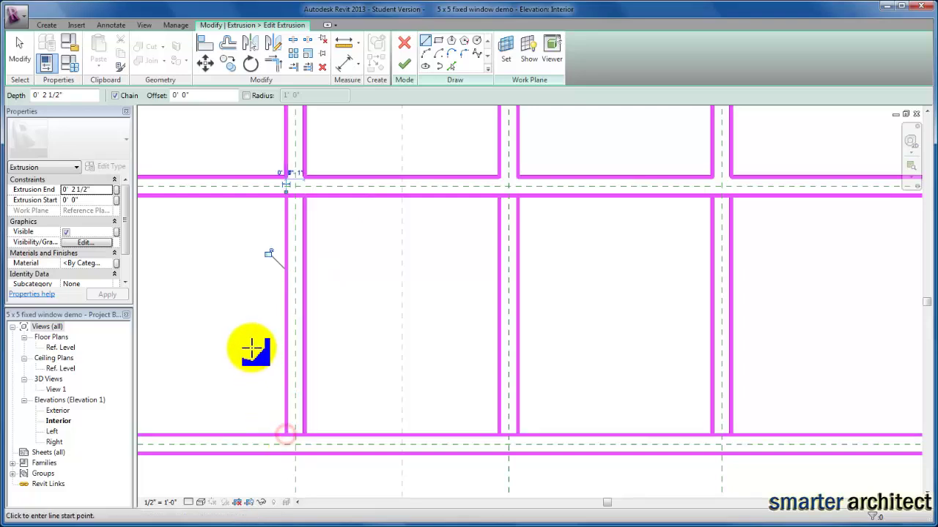
{"action": "mouse_move", "coordinate": [315, 351]}
{"action": "middle_mouse_down"}
{"action": "mouse_move", "coordinate": [378, 362]}
{"action": "mouse_move", "coordinate": [423, 320]}
{"action": "middle_mouse_up"}
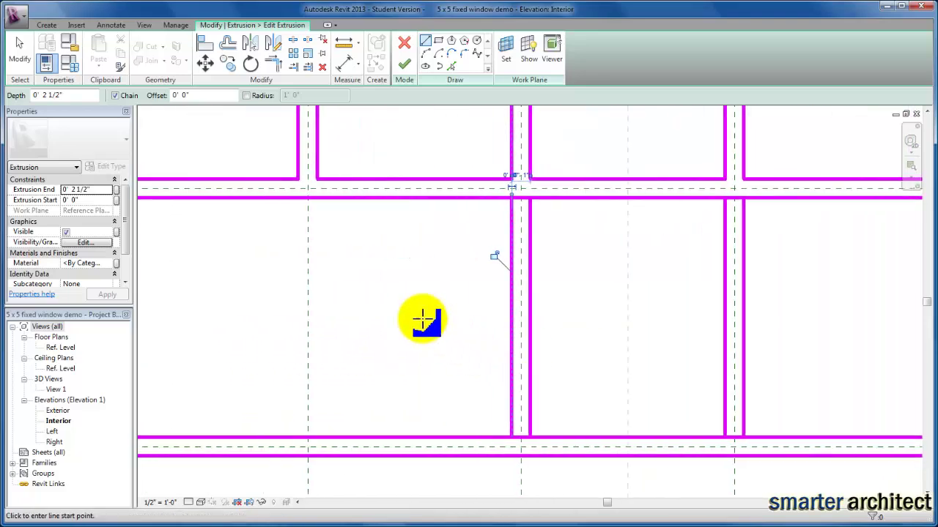
{"action": "left_click", "coordinate": [317, 196]}
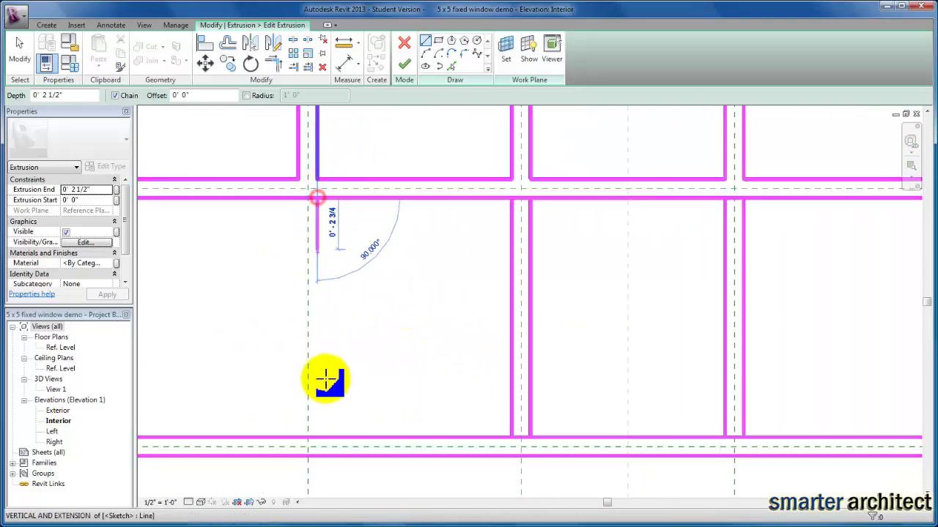
{"action": "left_click", "coordinate": [315, 438]}
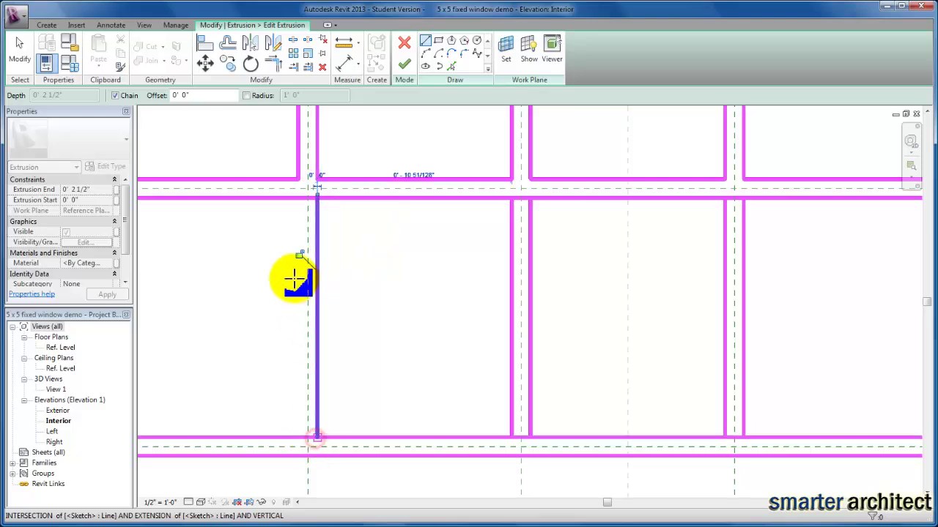
Draw the right side of the second row's leftmost pane between the horizontal bars, aligned with the pane above
{"action": "left_click", "coordinate": [298, 197]}
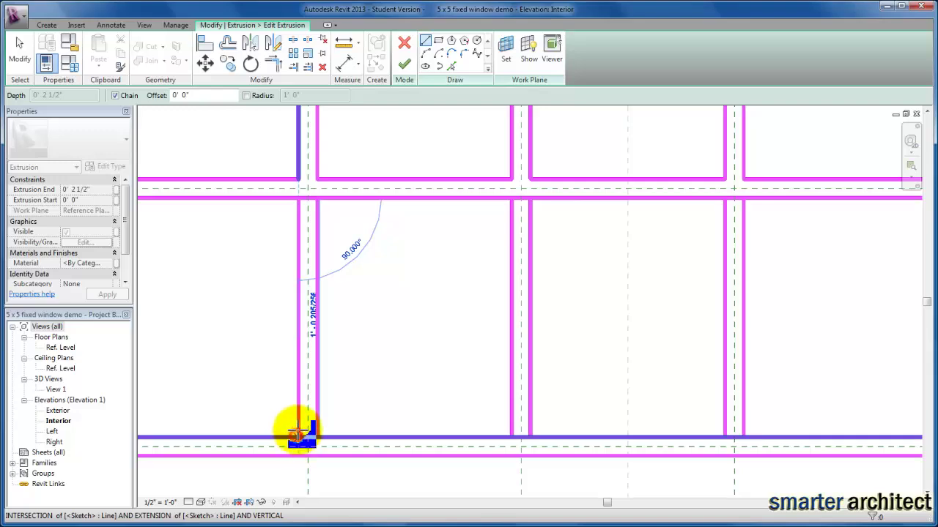
{"action": "left_click", "coordinate": [300, 438]}
{"action": "scroll", "coordinate": [247, 391], "scroll_direction": "down", "scroll_amount": 4}
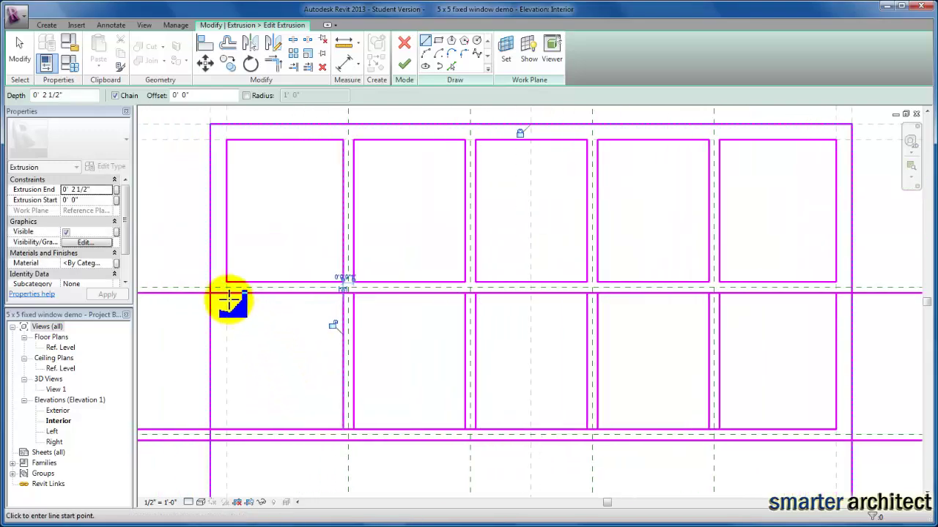
Draw the left side of the second row's leftmost pane between the horizontal bars, aligned with the pane above
{"action": "scroll", "coordinate": [229, 296], "scroll_direction": "up", "scroll_amount": 3}
{"action": "left_click", "coordinate": [211, 282]}
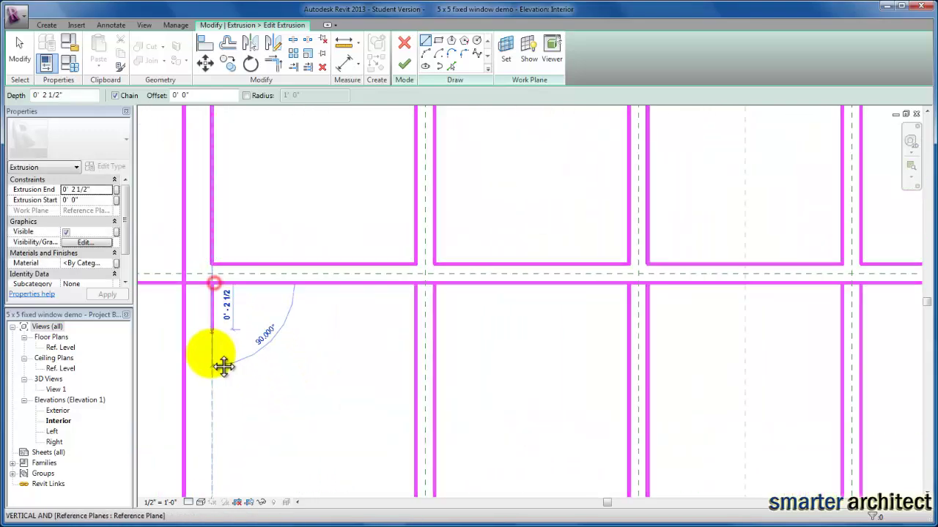
{"action": "mouse_move", "coordinate": [222, 364]}
{"action": "middle_mouse_down"}
{"action": "mouse_move", "coordinate": [261, 266]}
{"action": "mouse_move", "coordinate": [281, 316]}
{"action": "middle_mouse_up"}
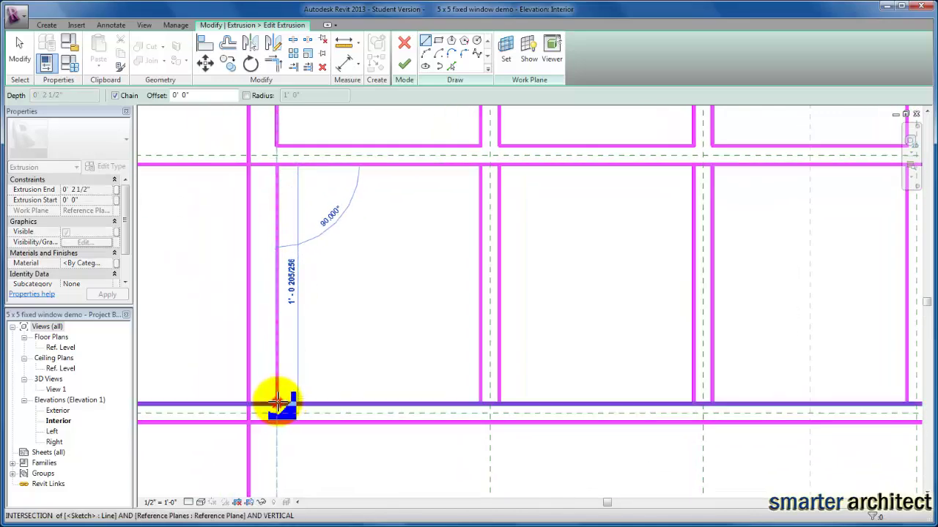
{"action": "left_click", "coordinate": [278, 401]}
{"action": "key", "text": "Escape"}
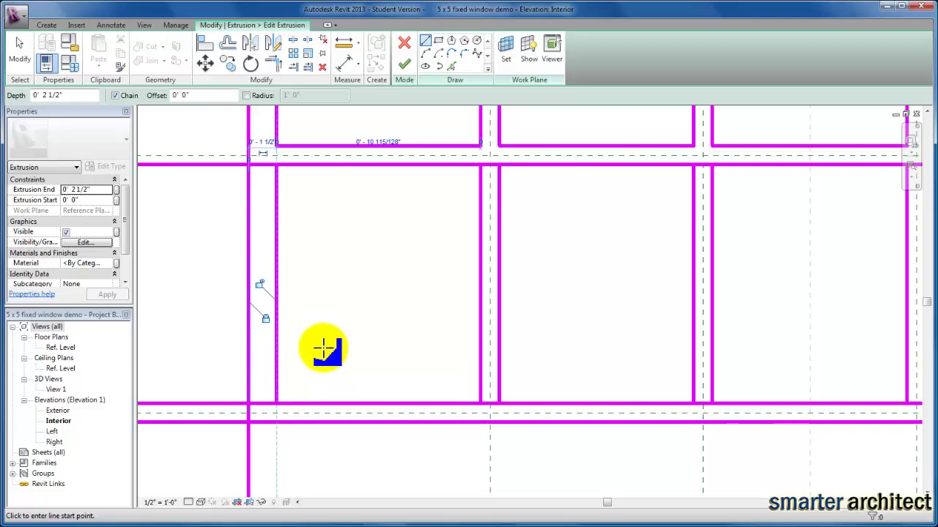
Trim the top-left and bottom-left corners of the second row's leftmost pane
{"action": "left_click", "coordinate": [273, 64]}
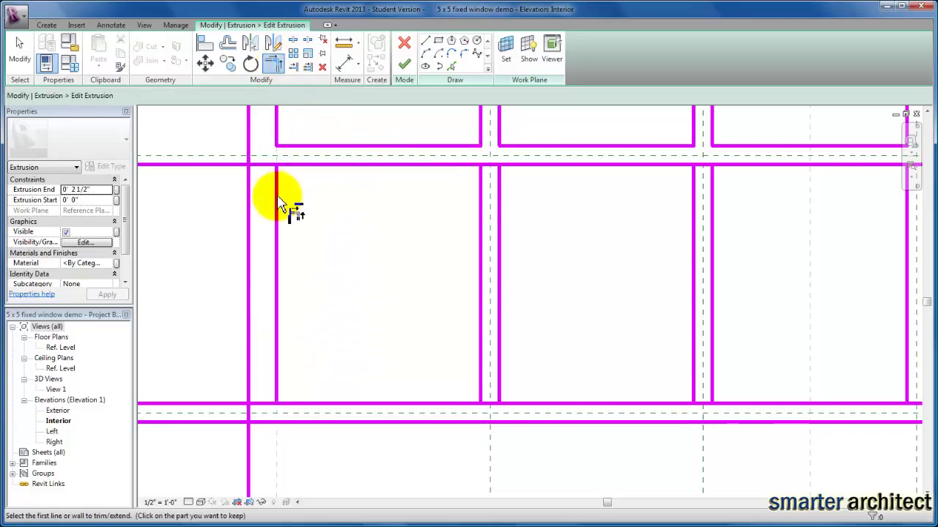
{"action": "left_click", "coordinate": [276, 197]}
{"action": "left_click", "coordinate": [304, 167]}
{"action": "left_click", "coordinate": [274, 317]}
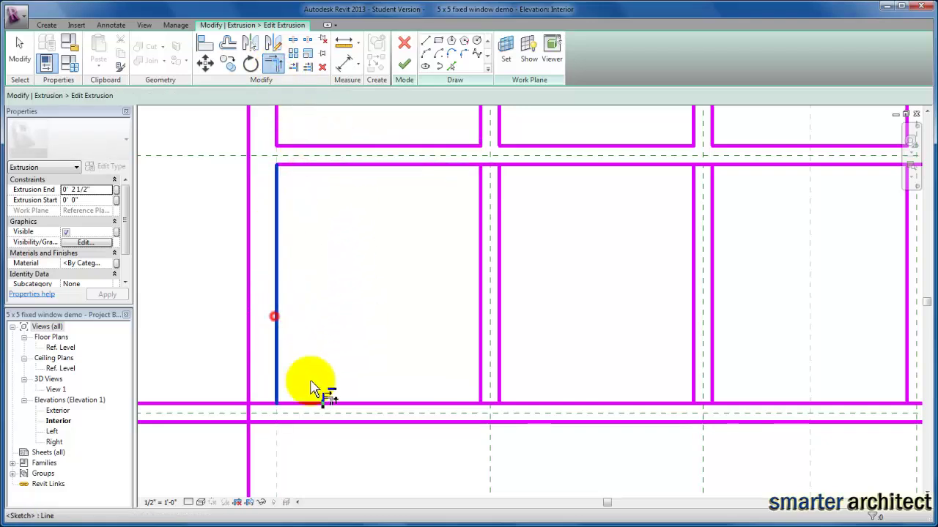
{"action": "left_click", "coordinate": [396, 404]}
{"action": "left_click", "coordinate": [471, 403]}
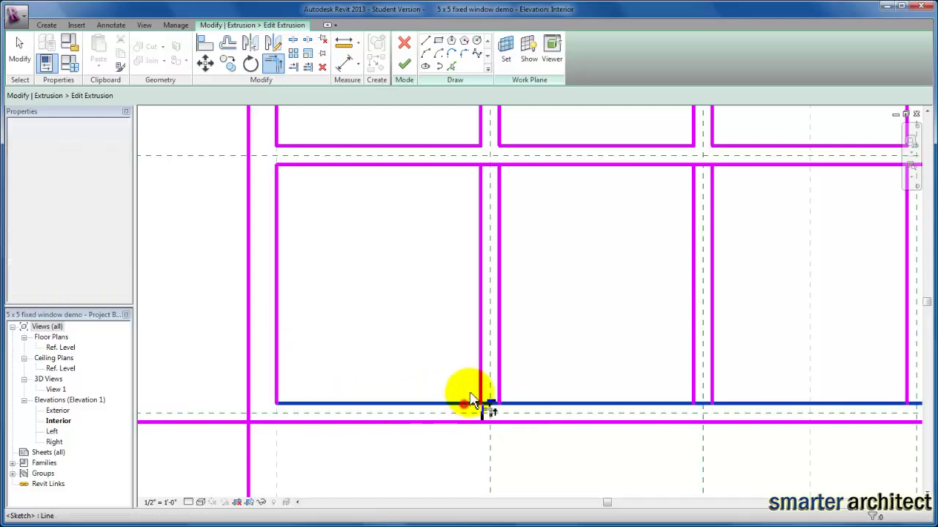
{"action": "key", "text": "Escape"}
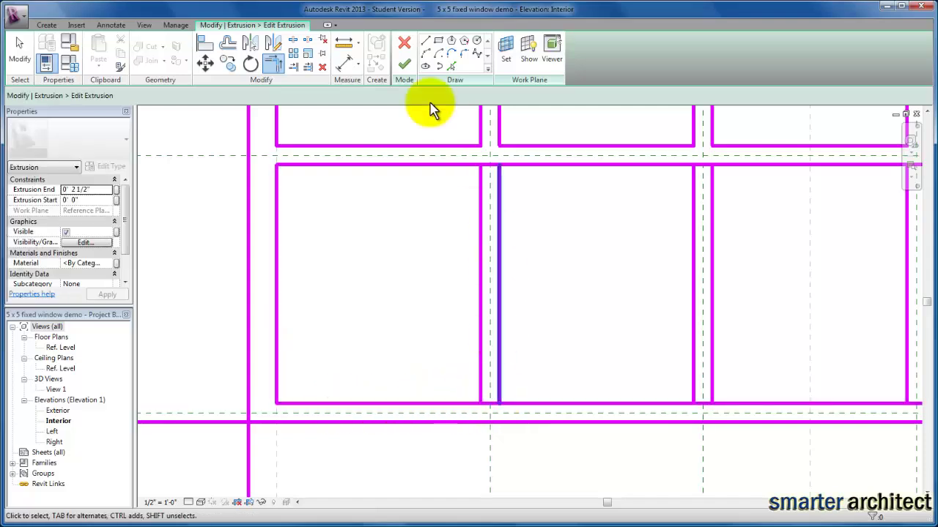
Split the line along the second row's pane bottoms at the second, third and fourth vertical mullion centerlines
{"action": "left_click", "coordinate": [307, 49]}
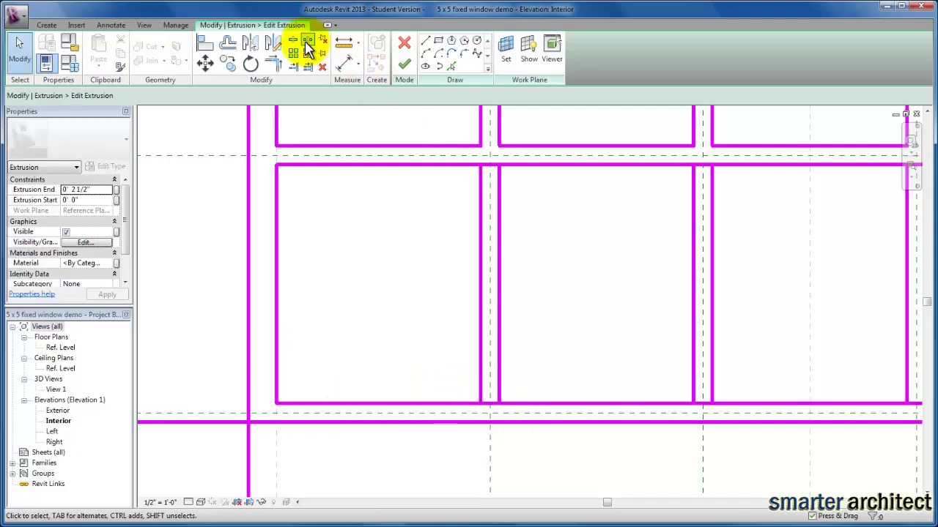
{"action": "left_click", "coordinate": [488, 403]}
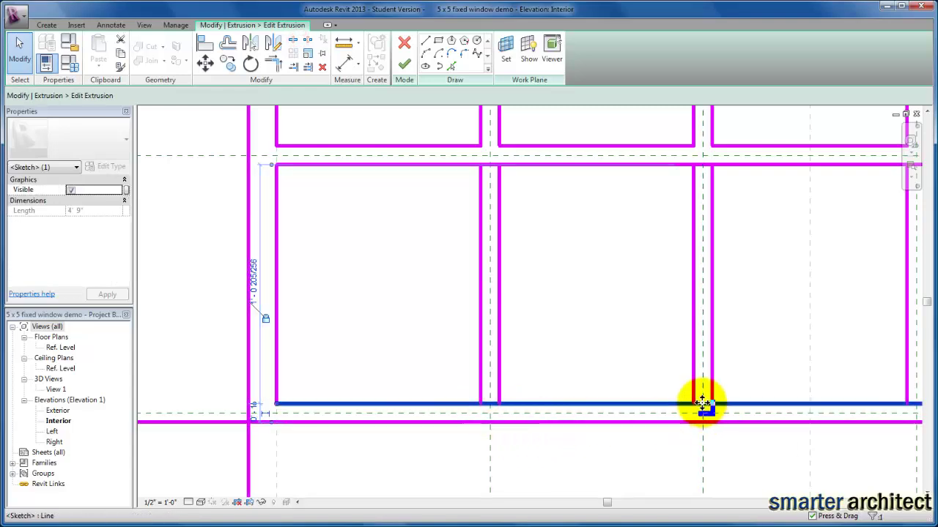
{"action": "left_click", "coordinate": [294, 41]}
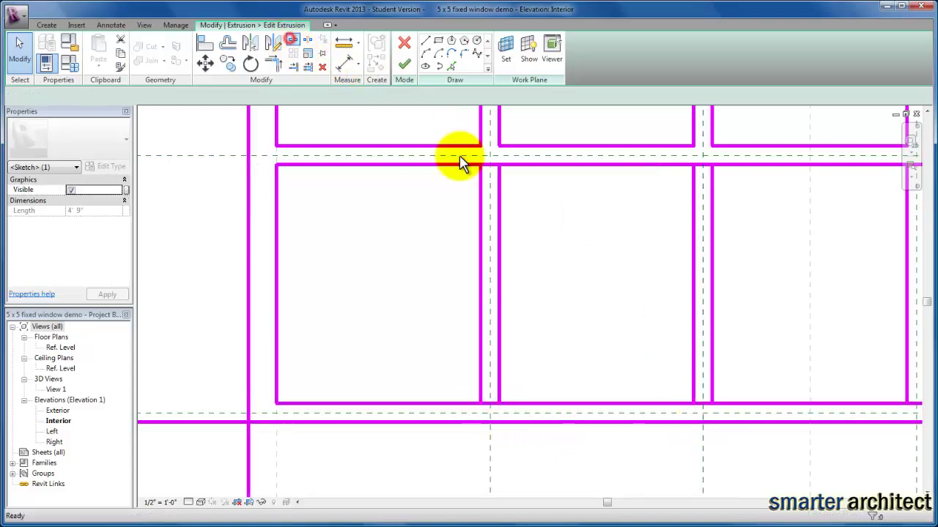
{"action": "left_click", "coordinate": [703, 402]}
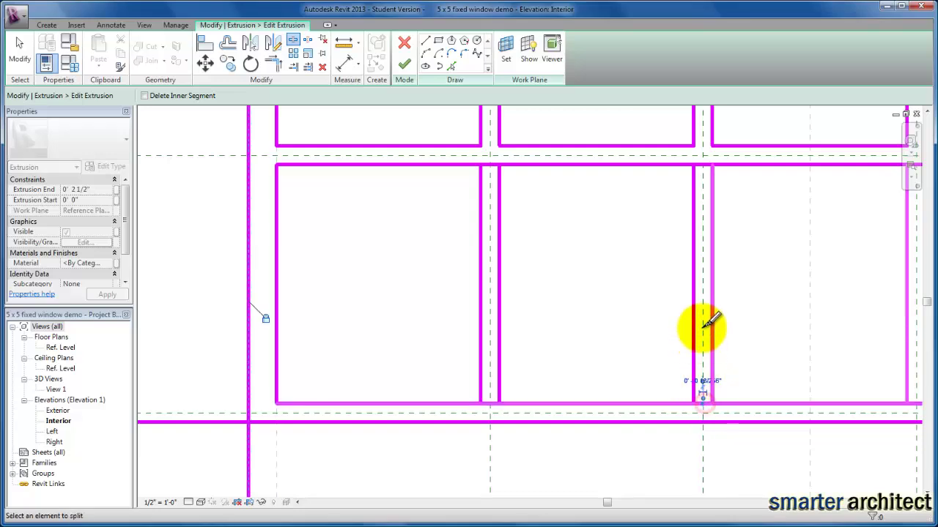
{"action": "scroll", "coordinate": [670, 335], "scroll_direction": "down", "scroll_amount": 2}
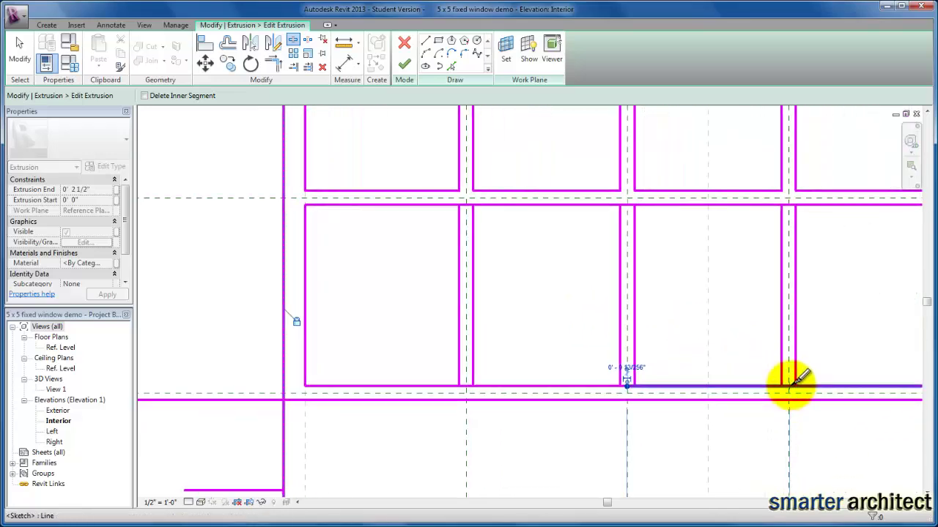
{"action": "left_click", "coordinate": [790, 386]}
{"action": "mouse_move", "coordinate": [833, 335]}
{"action": "middle_mouse_down"}
{"action": "mouse_move", "coordinate": [628, 330]}
{"action": "mouse_move", "coordinate": [628, 315]}
{"action": "middle_mouse_up"}
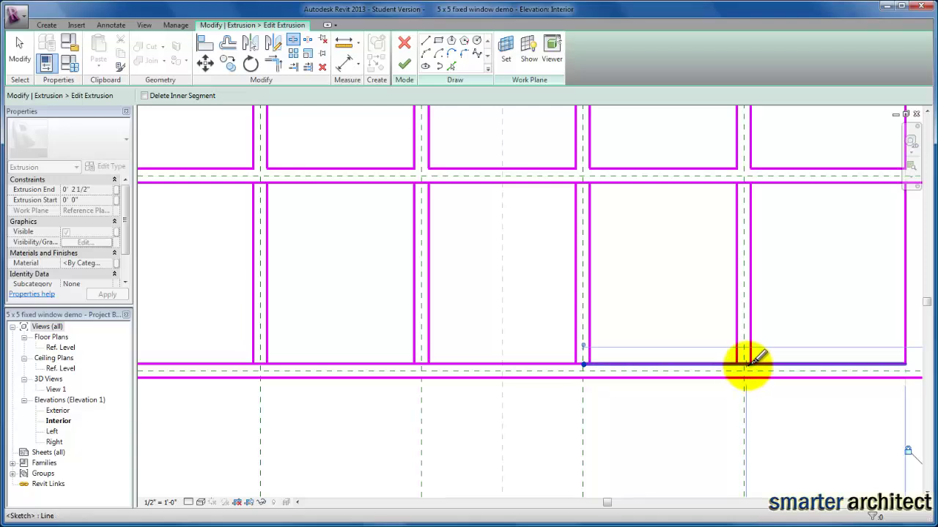
{"action": "left_click", "coordinate": [745, 364]}
{"action": "scroll", "coordinate": [746, 364], "scroll_direction": "down", "scroll_amount": 3}
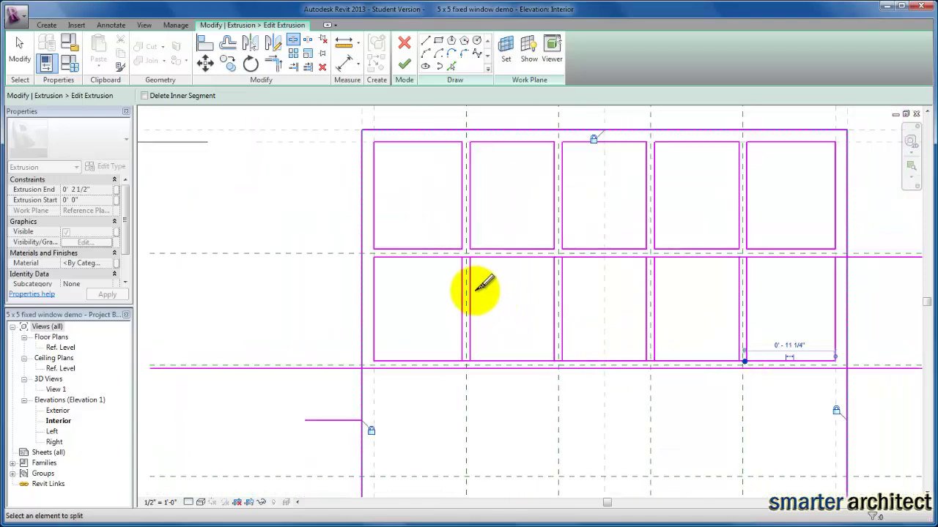
Trim the right corners of the second row's leftmost pane, unjoining the conflicting lines, and the top corners of the second pane
{"action": "left_click", "coordinate": [272, 64]}
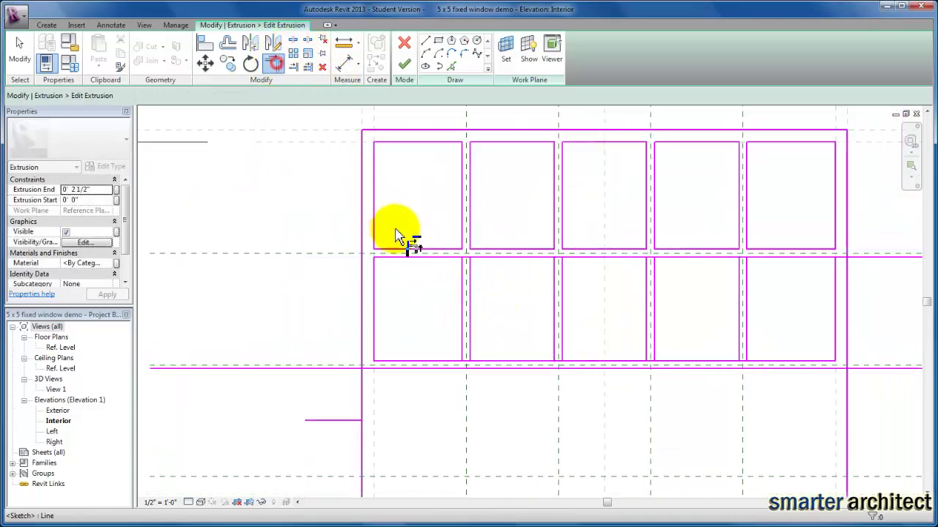
{"action": "left_click", "coordinate": [462, 286]}
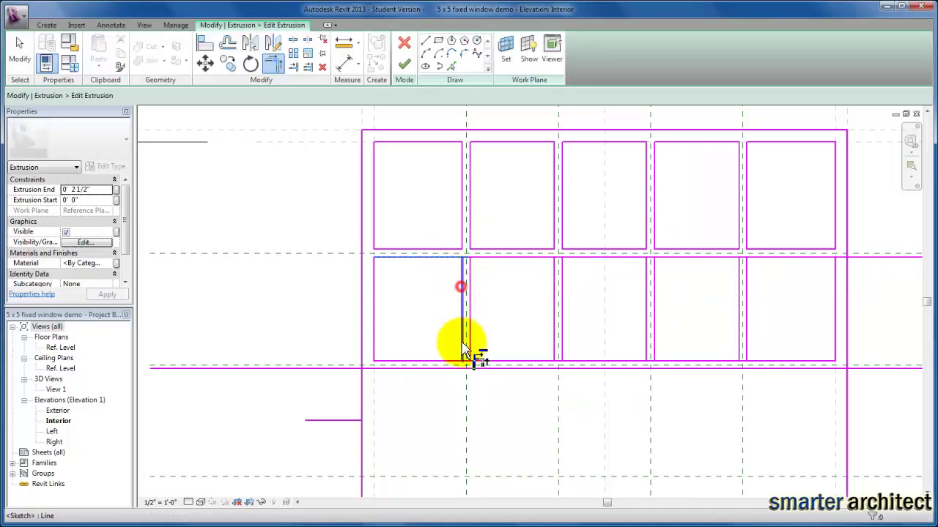
{"action": "left_click", "coordinate": [446, 359]}
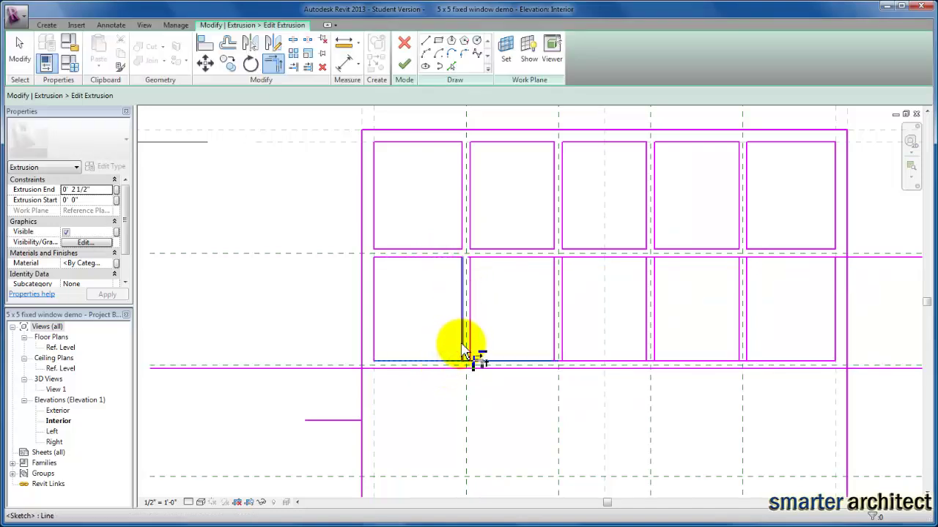
{"action": "left_click", "coordinate": [464, 353]}
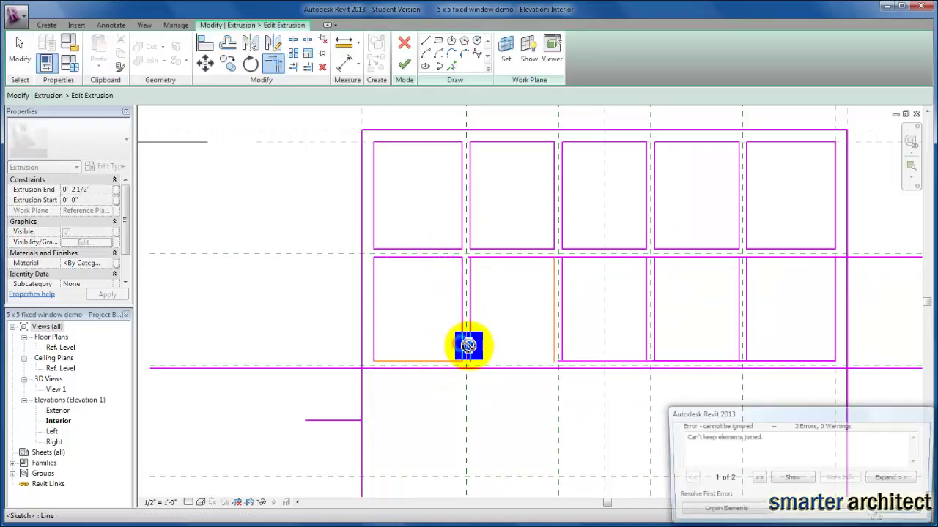
{"action": "left_click", "coordinate": [739, 512]}
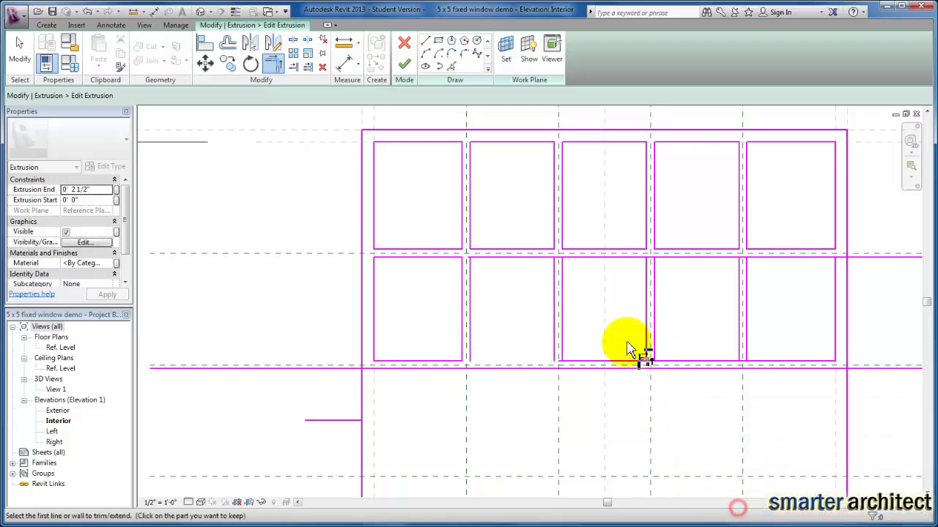
{"action": "left_click", "coordinate": [482, 257]}
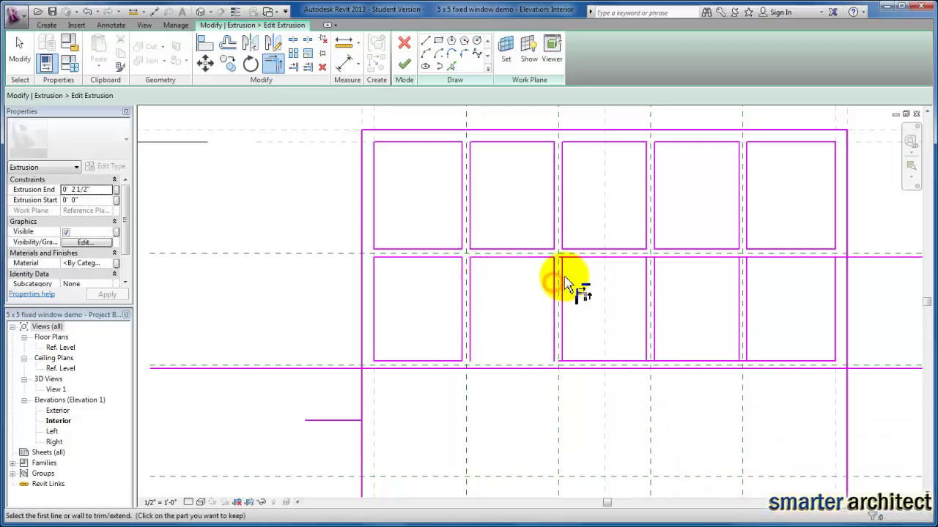
Trim all four corners of the second row's middle pane into a closed rectangle
{"action": "left_click", "coordinate": [561, 278]}
{"action": "left_click", "coordinate": [584, 259]}
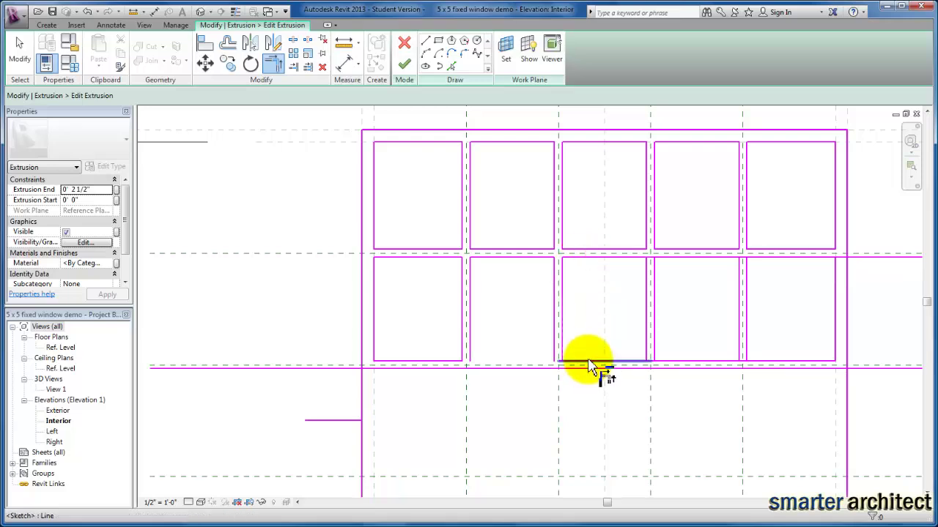
{"action": "left_click", "coordinate": [589, 362]}
{"action": "left_click", "coordinate": [563, 349]}
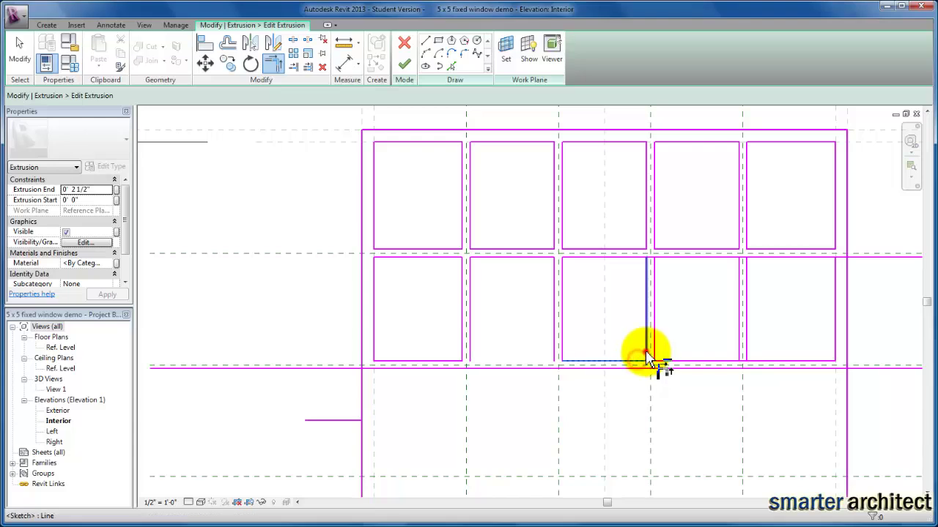
{"action": "left_click", "coordinate": [646, 355]}
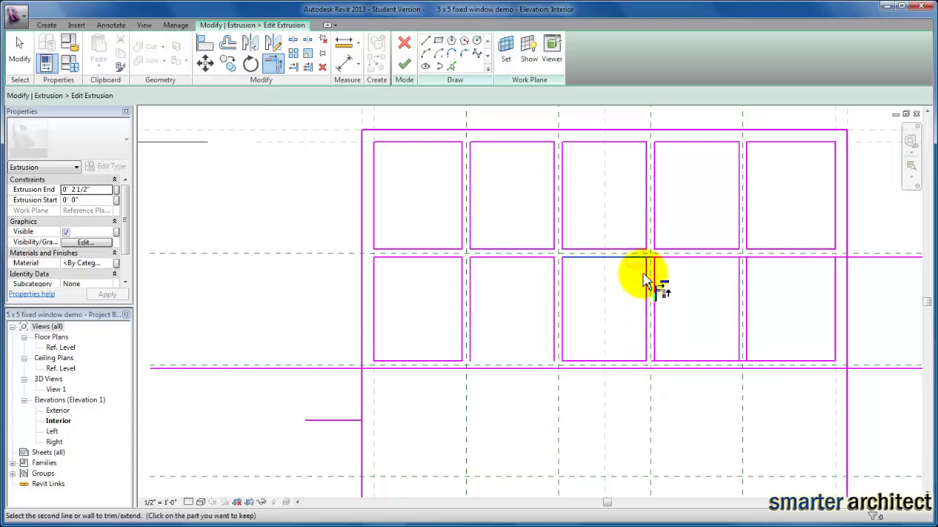
{"action": "left_click", "coordinate": [644, 282]}
Trim all four corners of the second row's fourth pane into a closed rectangle
{"action": "left_click", "coordinate": [671, 257]}
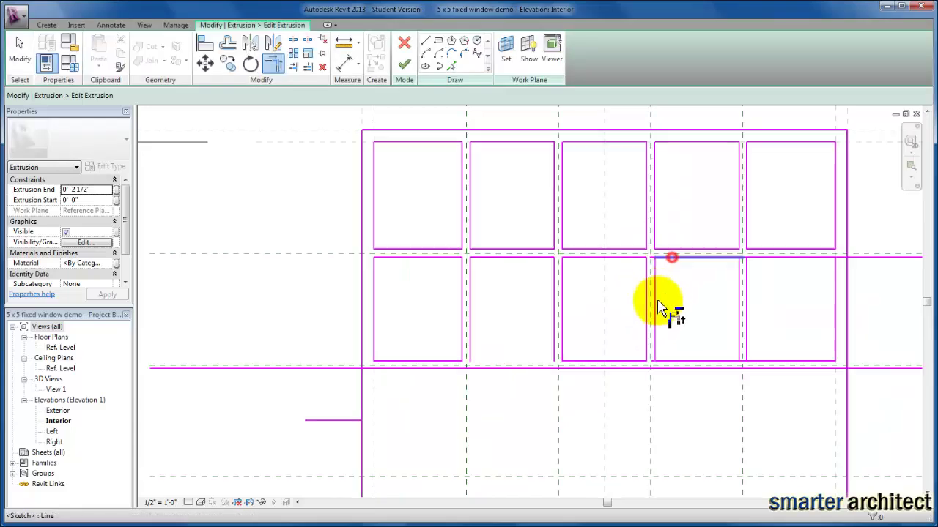
{"action": "left_click", "coordinate": [653, 325]}
{"action": "left_click", "coordinate": [670, 361]}
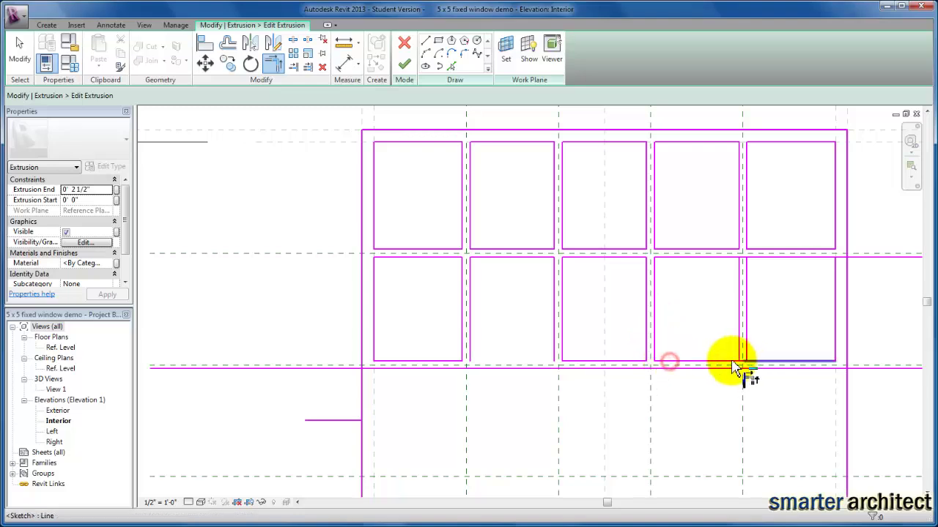
{"action": "left_click", "coordinate": [738, 359]}
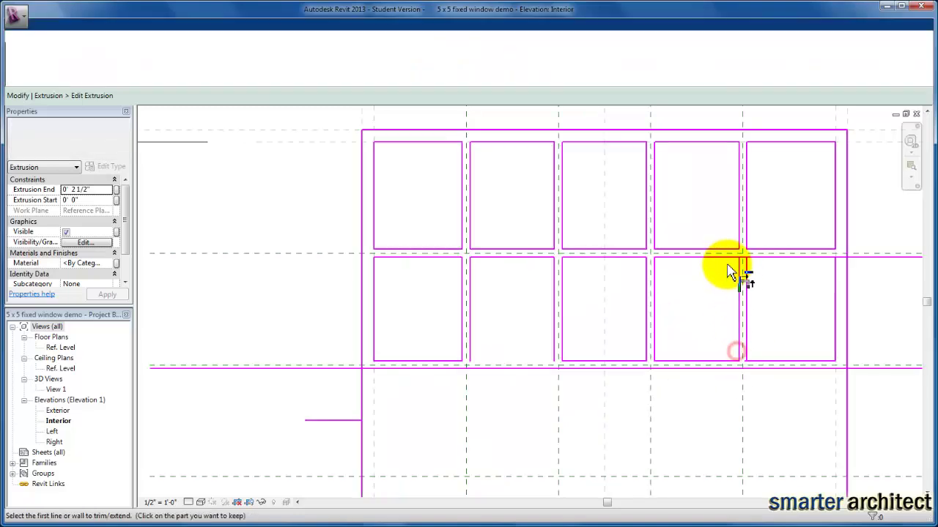
{"action": "left_click", "coordinate": [730, 257]}
{"action": "left_click", "coordinate": [737, 276]}
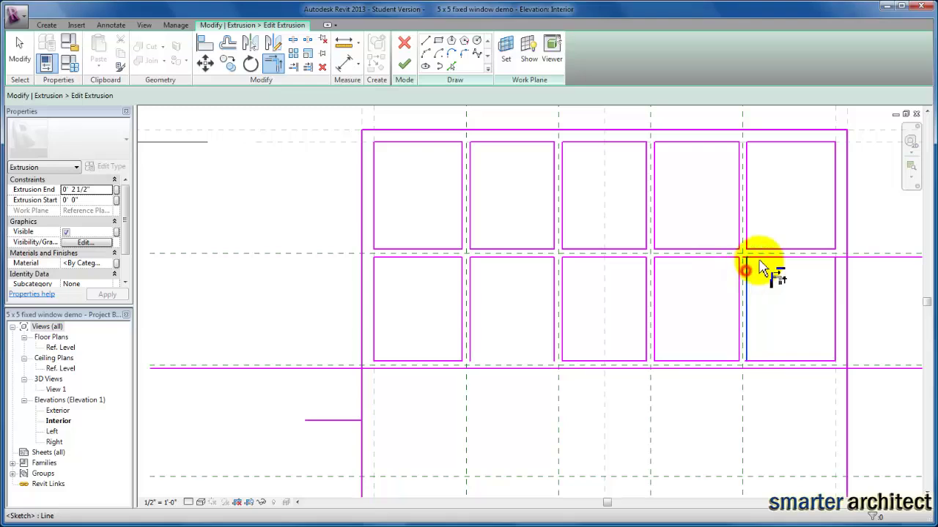
Trim the top-left and top-right corners of the second row's rightmost pane
{"action": "left_click", "coordinate": [760, 258]}
{"action": "left_click", "coordinate": [827, 259]}
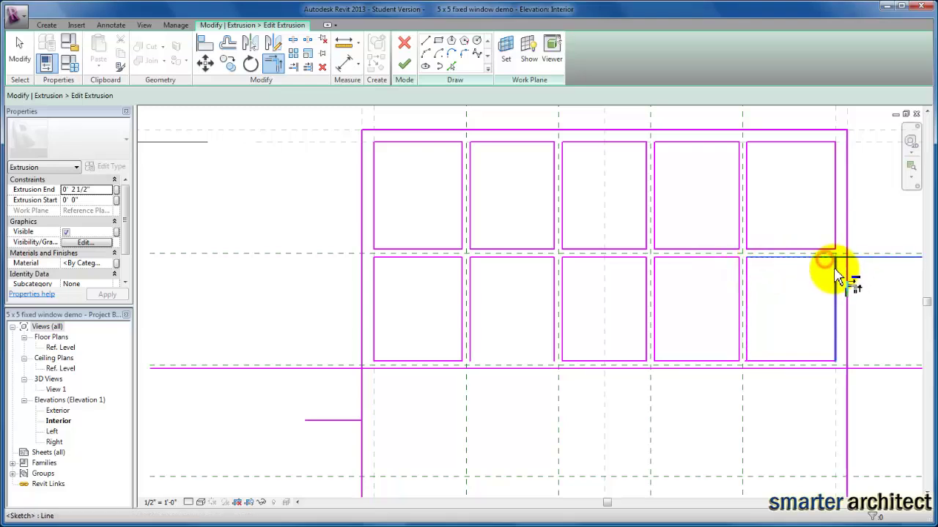
{"action": "left_click", "coordinate": [834, 268]}
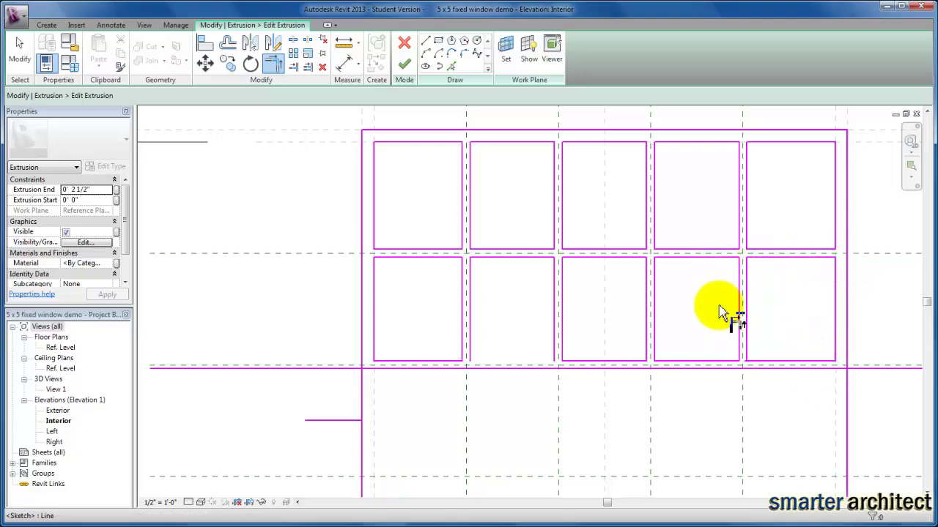
Try to trim the bottom-left corner of the second row's rightmost pane
{"action": "scroll", "coordinate": [782, 360], "scroll_direction": "up", "scroll_amount": 2}
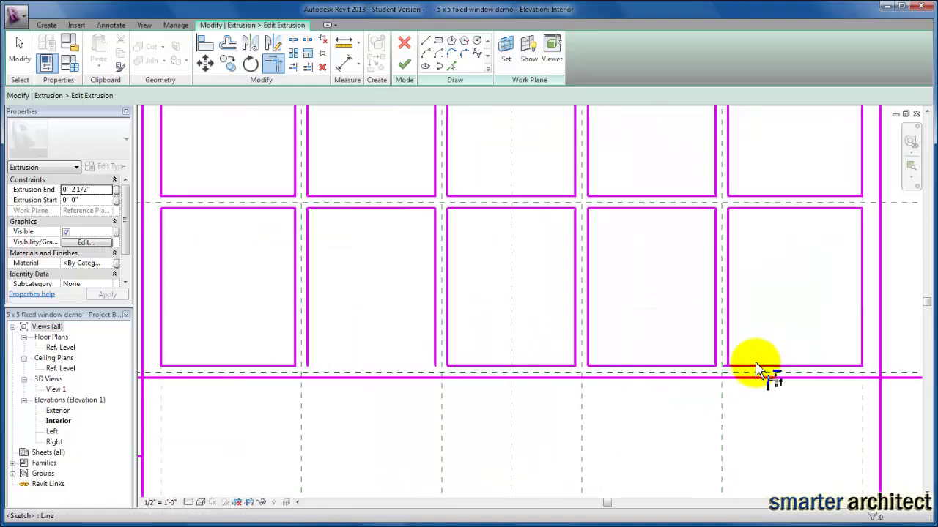
{"action": "left_click", "coordinate": [753, 367]}
{"action": "left_click", "coordinate": [724, 348]}
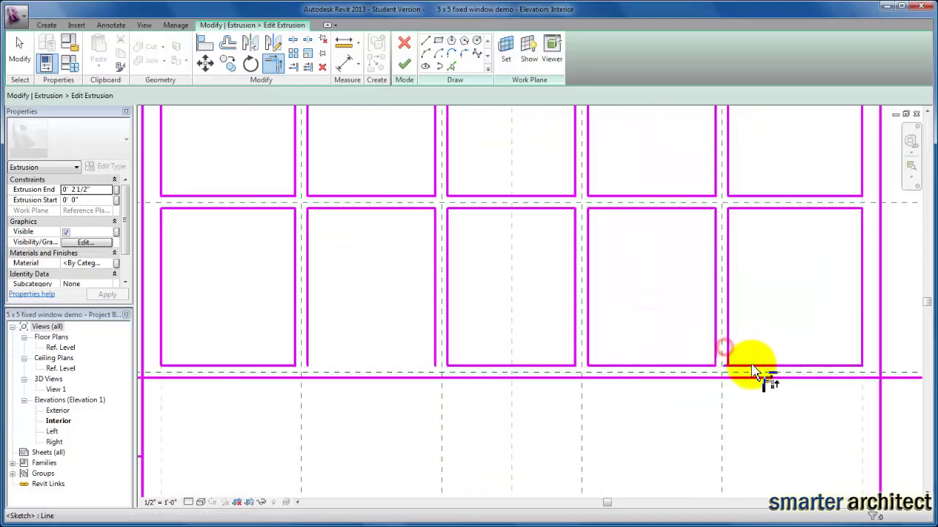
{"action": "left_click", "coordinate": [754, 367]}
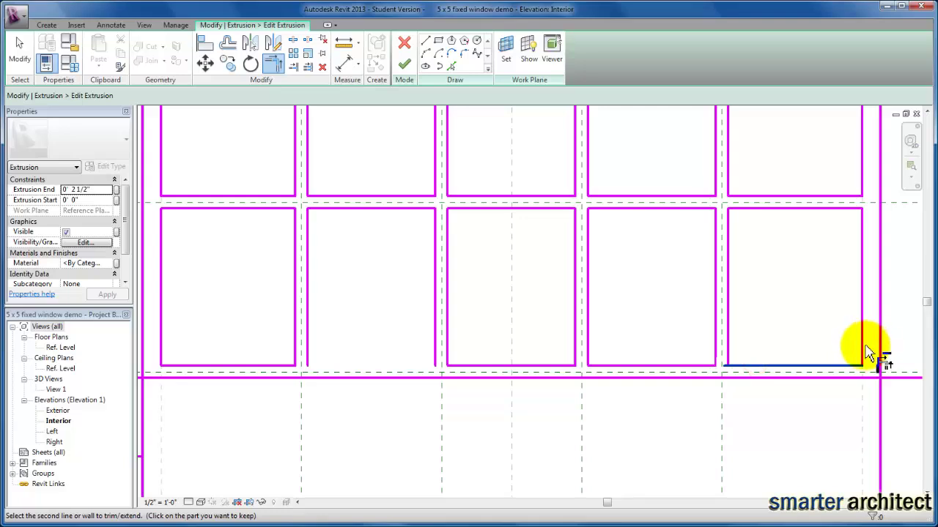
{"action": "key", "text": "Escape"}
Delete the overhanging bottom line of the second row's rightmost pane
{"action": "scroll", "coordinate": [738, 366], "scroll_direction": "up", "scroll_amount": 4}
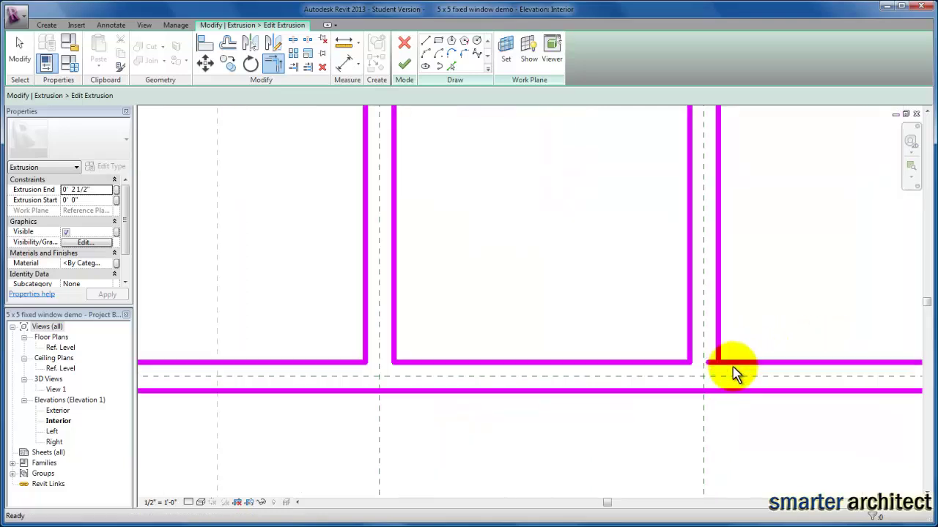
{"action": "middle_click_drag", "start_coordinate": [727, 369], "coordinate": [561, 341]}
{"action": "left_click", "coordinate": [564, 336]}
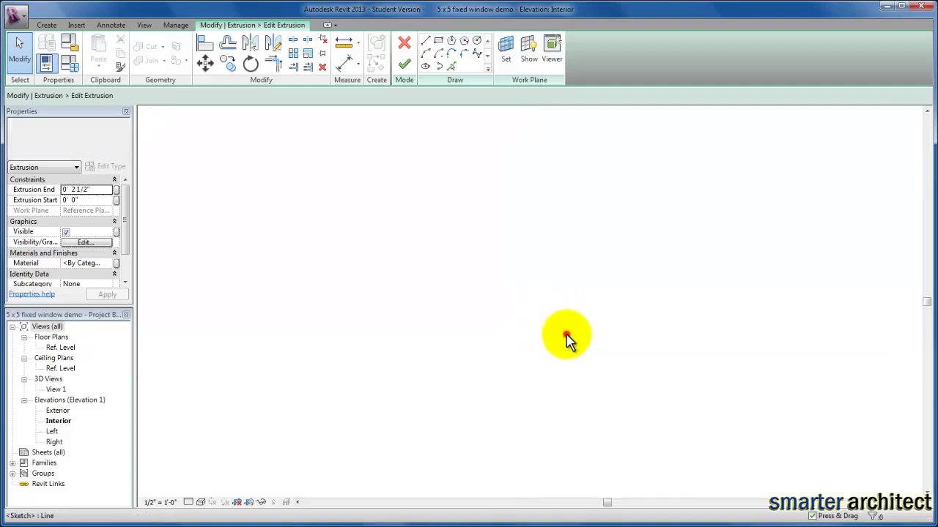
{"action": "key", "text": "Delete"}
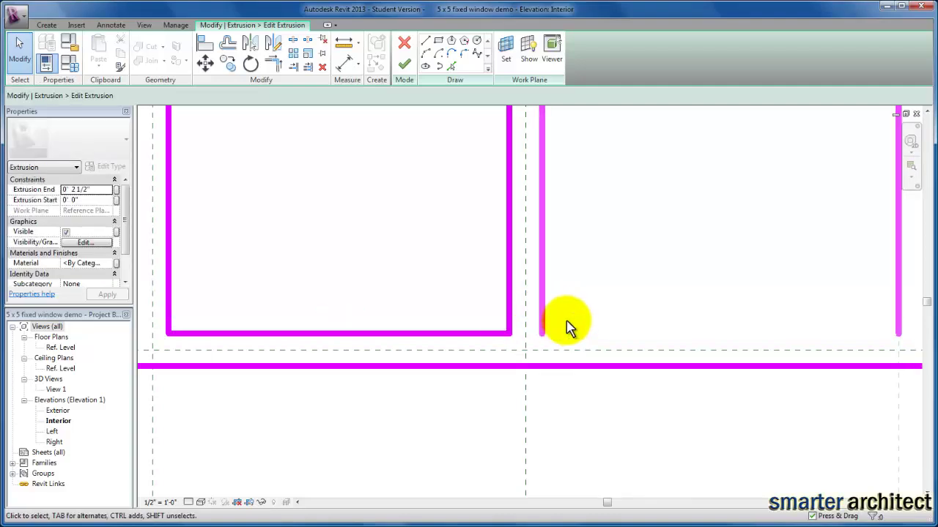
Draw the missing bottom lines of the second row's rightmost pane and second pane from the left to close both rectangles
{"action": "left_click", "coordinate": [423, 44]}
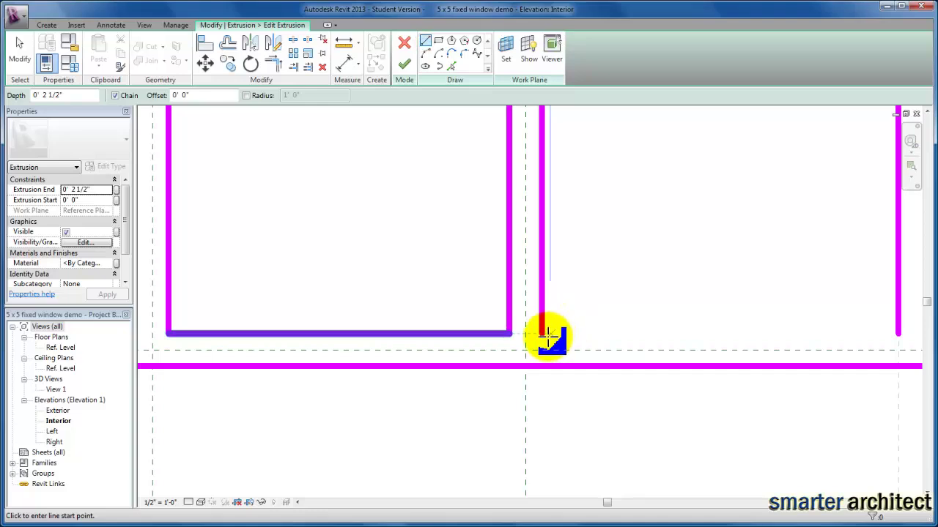
{"action": "left_click", "coordinate": [540, 336]}
{"action": "left_click", "coordinate": [897, 335]}
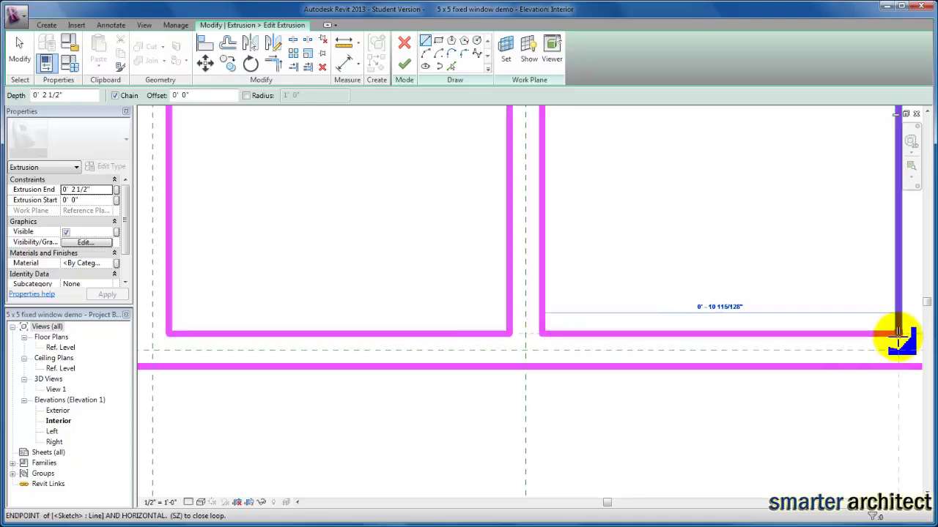
{"action": "scroll", "coordinate": [856, 333], "scroll_direction": "down", "scroll_amount": 5}
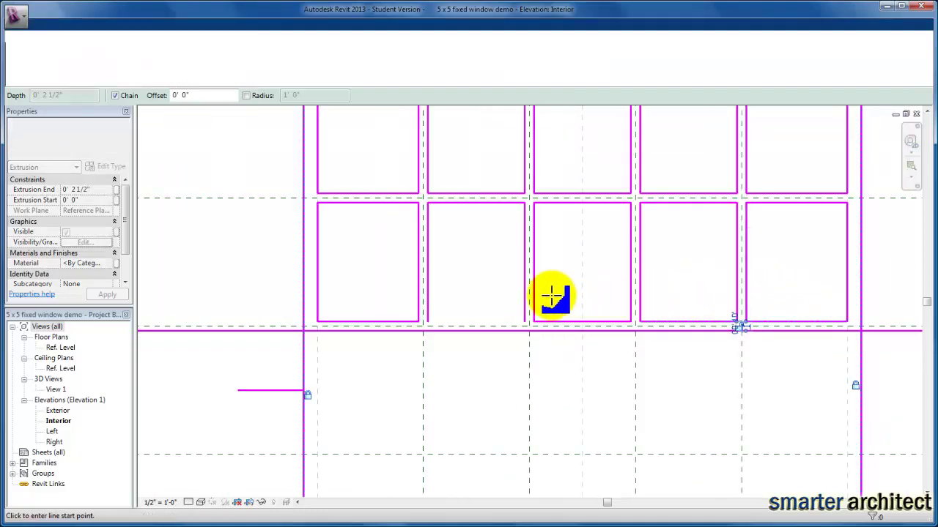
{"action": "left_click", "coordinate": [525, 323]}
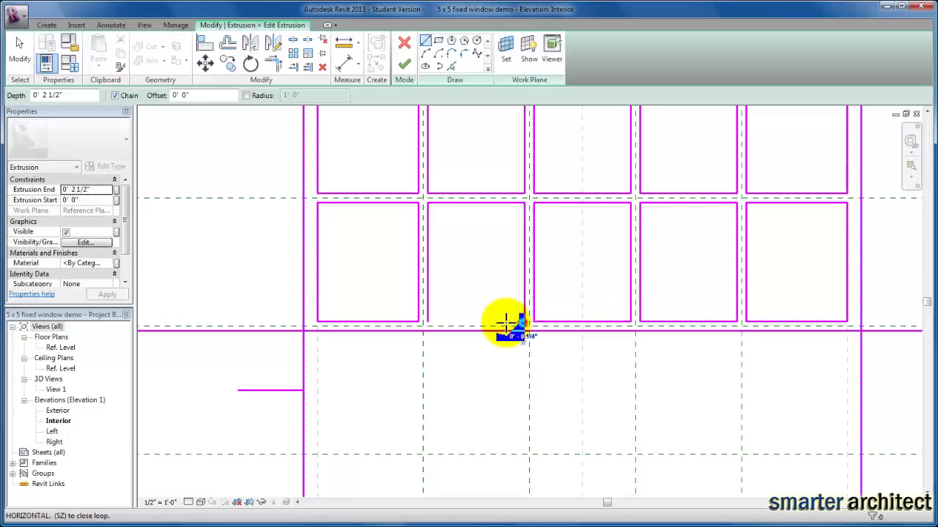
{"action": "left_click", "coordinate": [428, 322]}
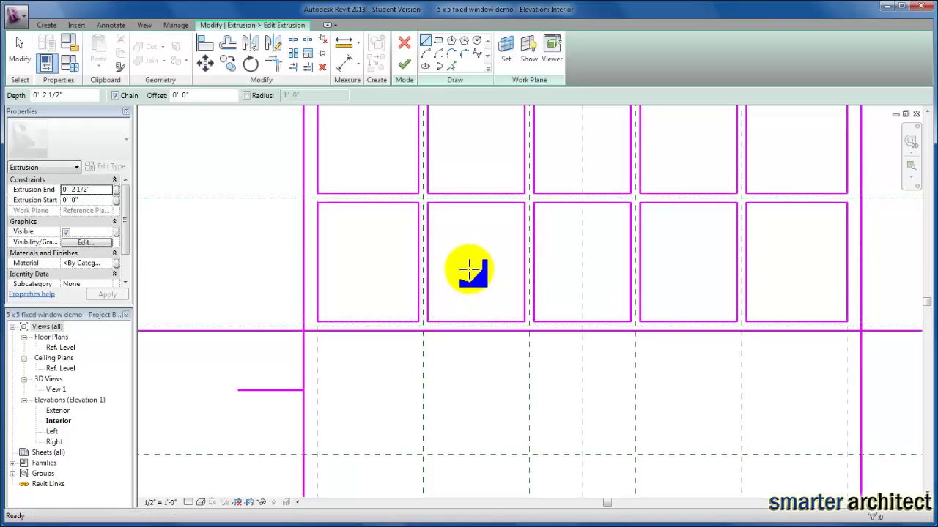
{"action": "key", "text": "Escape"}
{"action": "key", "text": "Escape"}
{"action": "scroll", "coordinate": [461, 275], "scroll_direction": "down", "scroll_amount": 3}
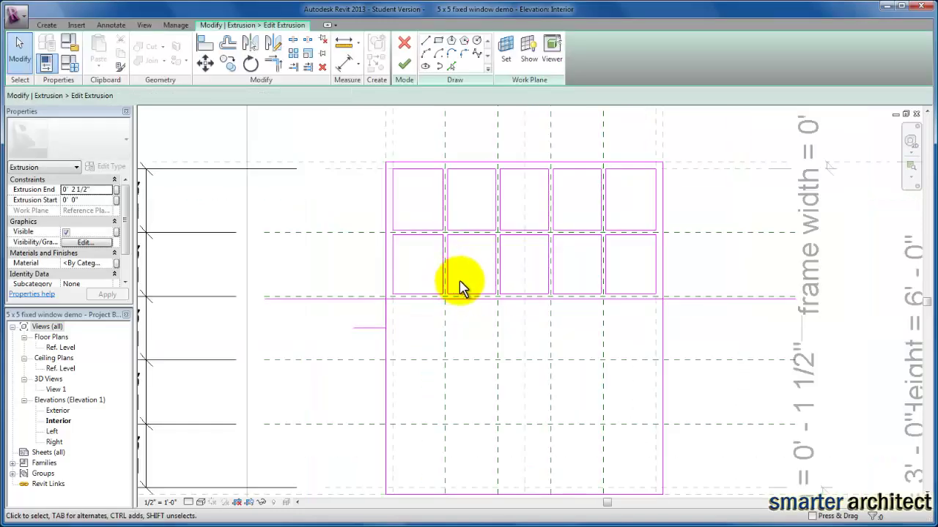
Delete the long horizontal sketch line that overhangs both sides of the frame just below the second row of panes
{"action": "left_click", "coordinate": [705, 299]}
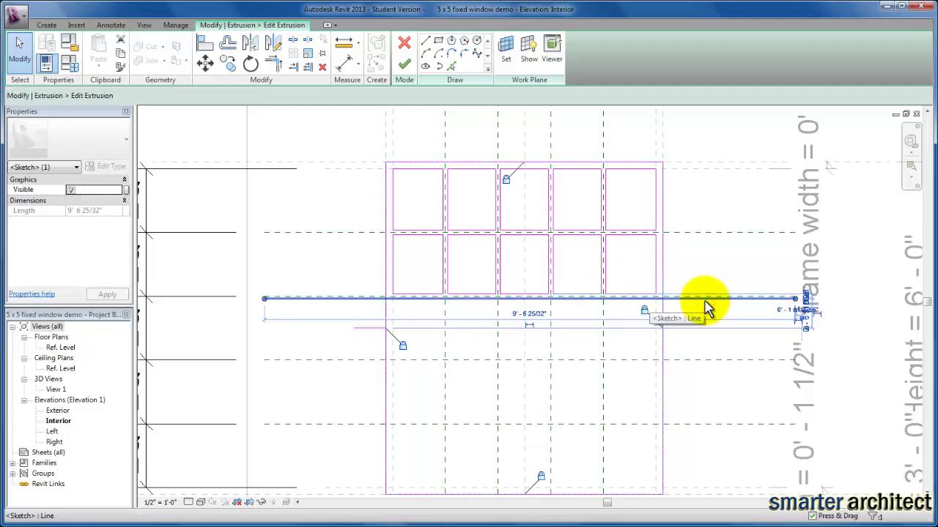
{"action": "key", "text": "Escape"}
Try to move the horizontal reference plane between the first and second pane rows downward
{"action": "scroll", "coordinate": [542, 268], "scroll_direction": "up", "scroll_amount": 2}
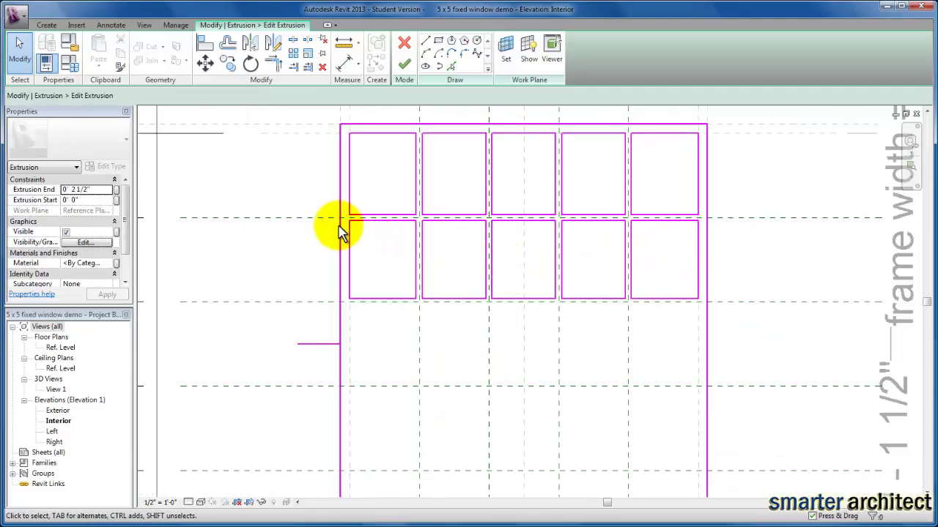
{"action": "scroll", "coordinate": [339, 231], "scroll_direction": "up", "scroll_amount": 5}
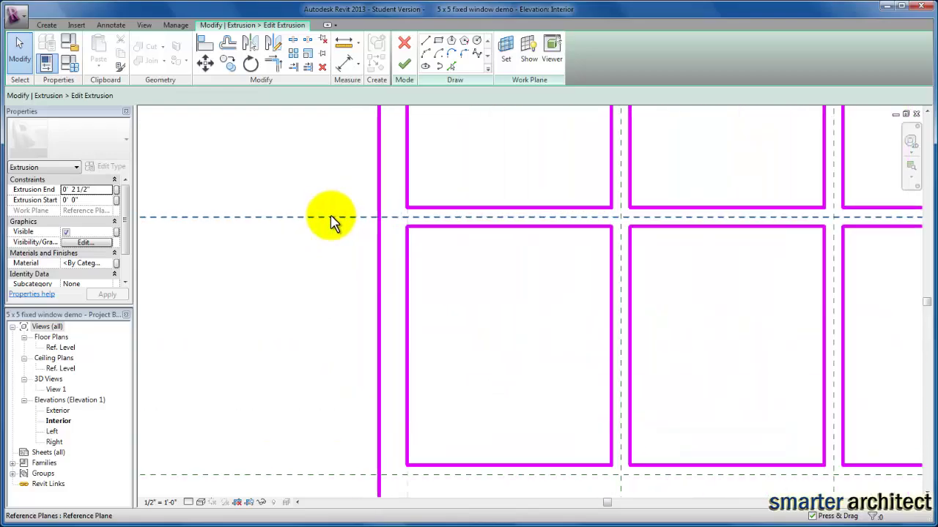
{"action": "scroll", "coordinate": [331, 224], "scroll_direction": "down", "scroll_amount": 3}
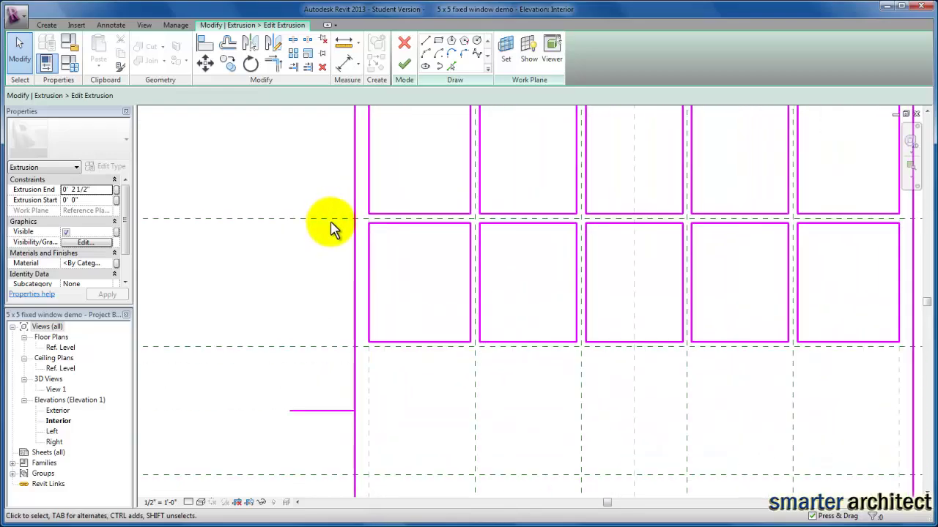
{"action": "middle_click_drag", "start_coordinate": [331, 223], "coordinate": [255, 211]}
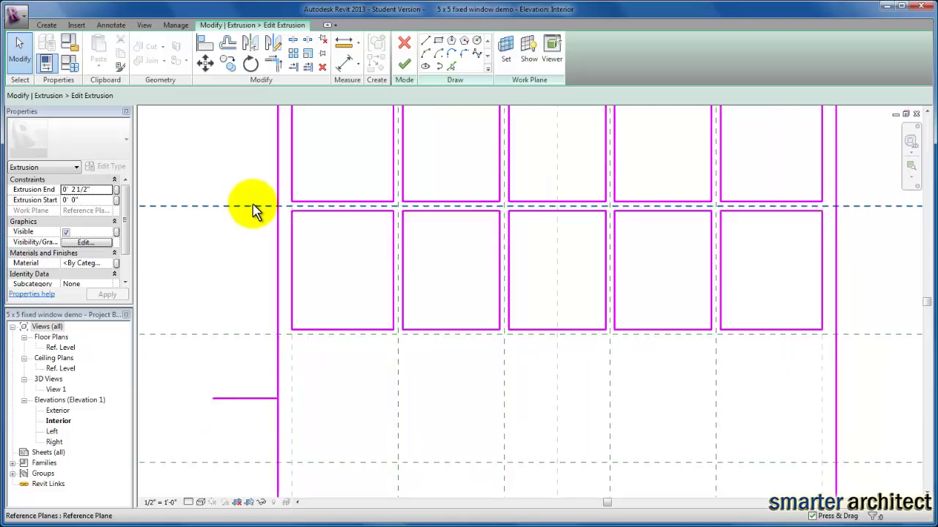
{"action": "left_click_drag", "start_coordinate": [256, 208], "coordinate": [387, 266]}
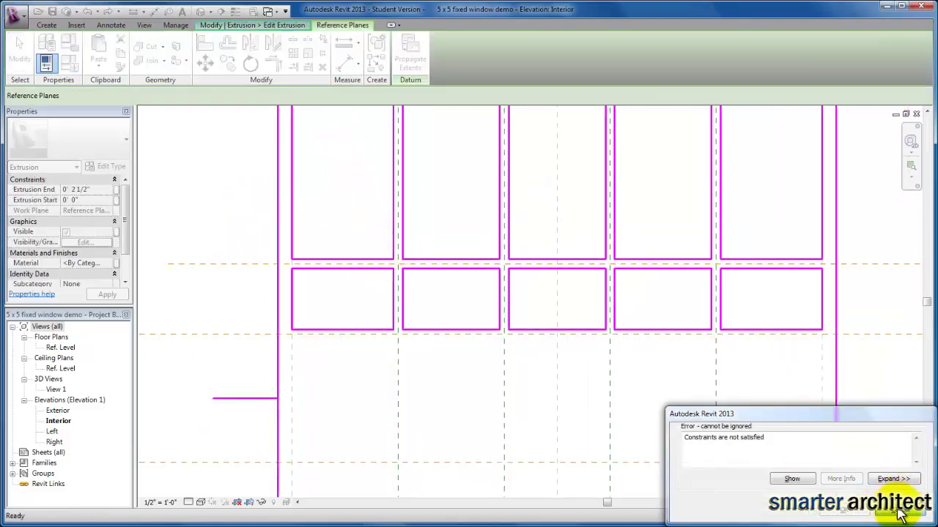
{"action": "left_click", "coordinate": [908, 516]}
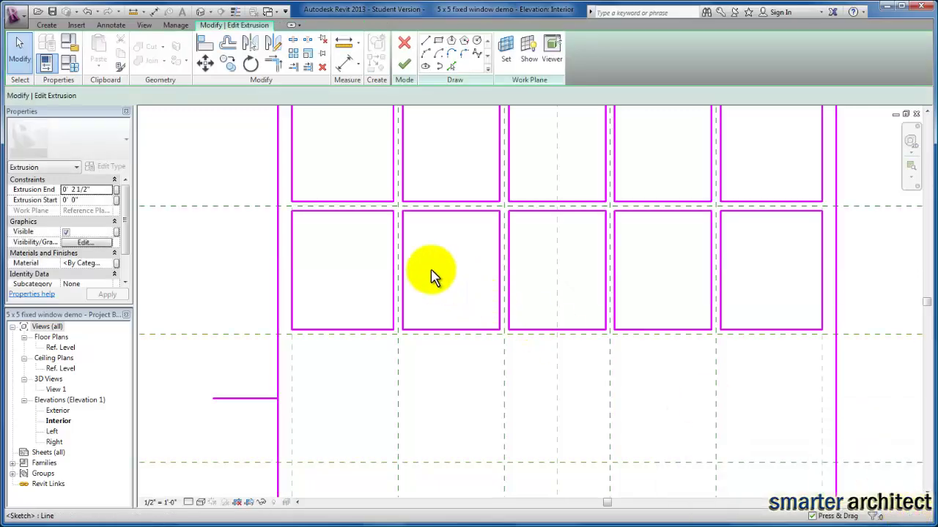
Select all 20 sketch lines forming the five panes of the second row
{"action": "scroll", "coordinate": [284, 212], "scroll_direction": "up", "scroll_amount": 1}
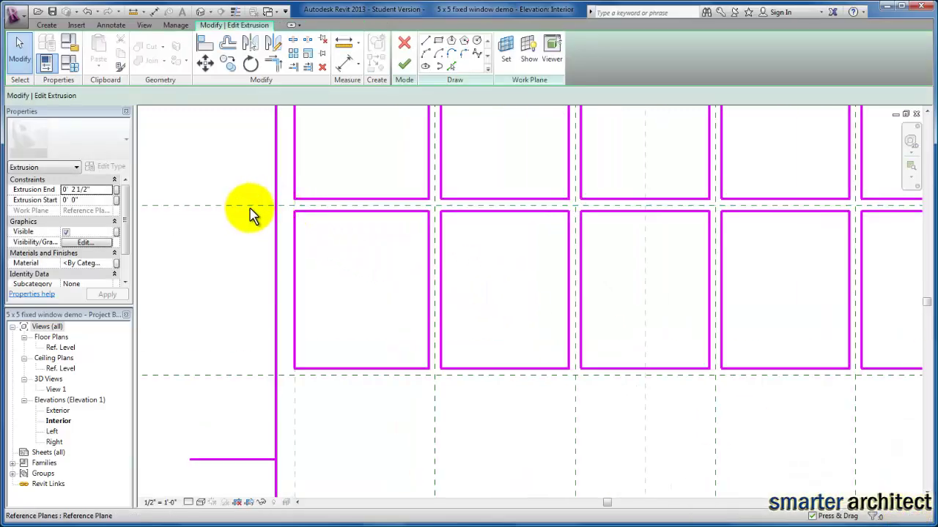
{"action": "scroll", "coordinate": [291, 216], "scroll_direction": "up", "scroll_amount": 2}
{"action": "left_click_drag", "start_coordinate": [289, 206], "coordinate": [762, 500]}
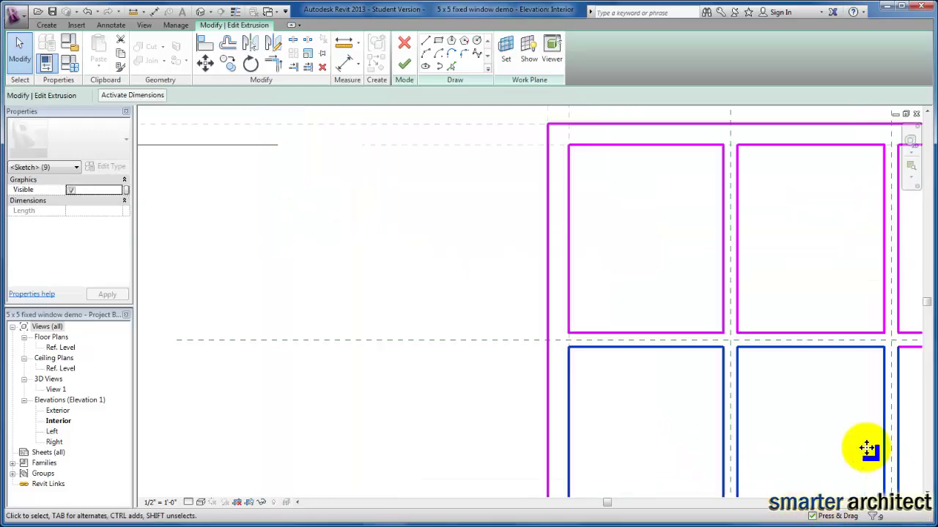
{"action": "mouse_move", "coordinate": [864, 446]}
{"action": "middle_mouse_down"}
{"action": "mouse_move", "coordinate": [703, 356]}
{"action": "mouse_move", "coordinate": [548, 236]}
{"action": "mouse_move", "coordinate": [399, 260]}
{"action": "middle_mouse_up"}
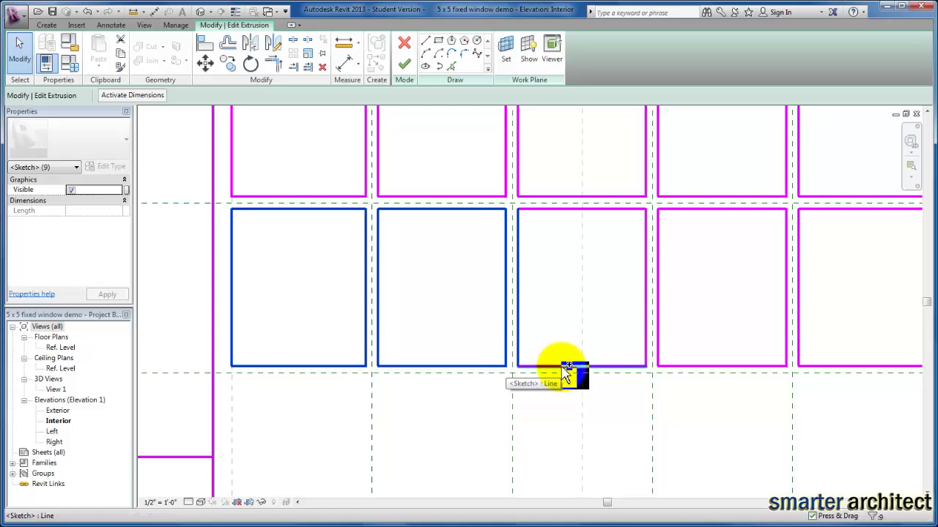
{"action": "left_click", "coordinate": [562, 366]}
{"action": "left_click", "coordinate": [590, 209], "text": "ctrl"}
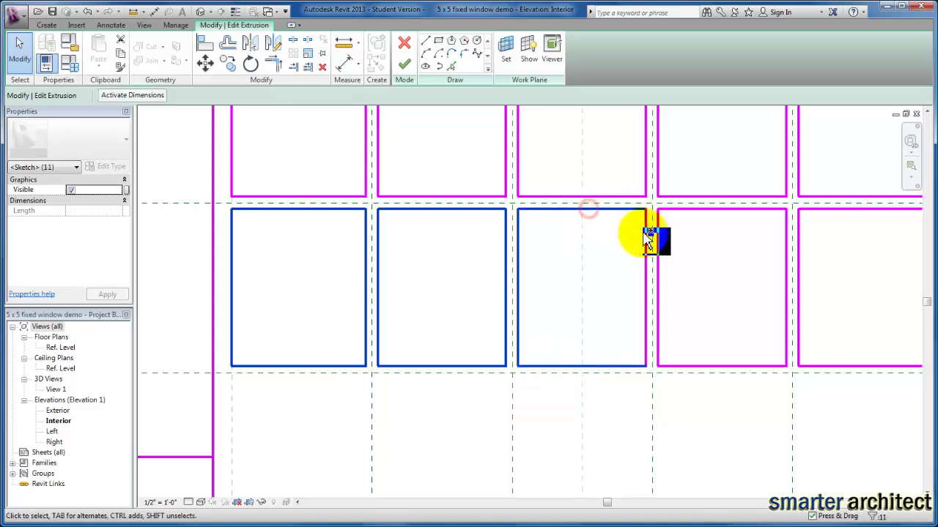
{"action": "left_click", "coordinate": [657, 237], "text": "ctrl"}
{"action": "left_click", "coordinate": [685, 209], "text": "ctrl"}
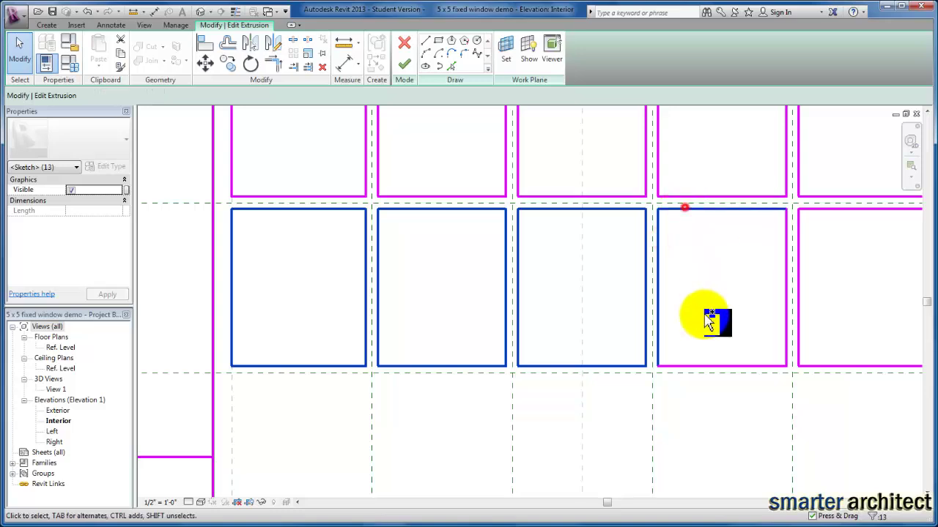
{"action": "left_click", "coordinate": [712, 367], "text": "ctrl"}
{"action": "left_click", "coordinate": [787, 346], "text": "ctrl"}
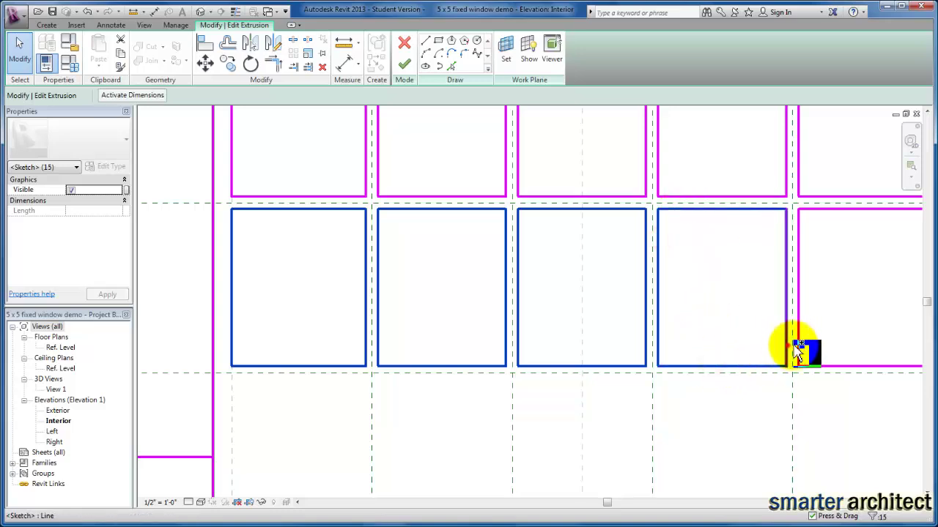
{"action": "left_click", "coordinate": [797, 346], "text": "ctrl"}
{"action": "left_click", "coordinate": [855, 208], "text": "ctrl"}
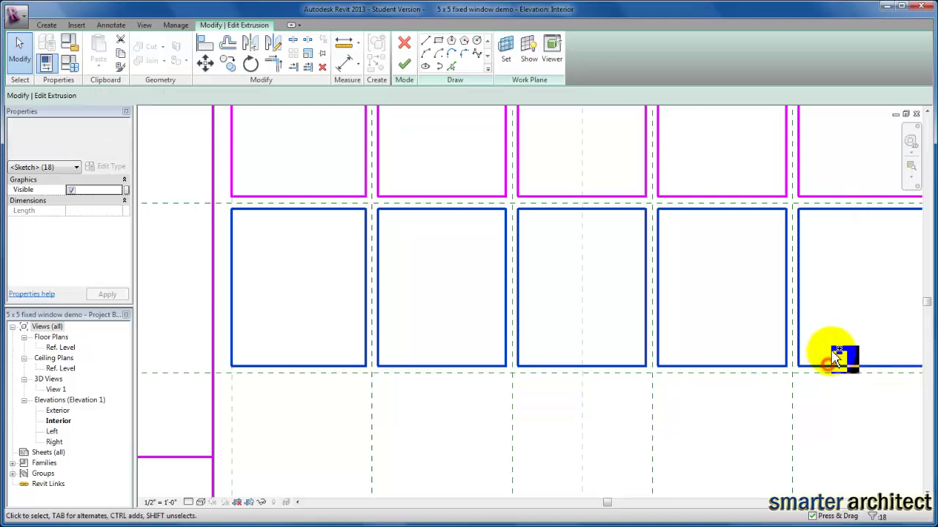
{"action": "scroll", "coordinate": [835, 359], "scroll_direction": "down", "scroll_amount": 3}
{"action": "left_click", "coordinate": [828, 313], "text": "ctrl"}
{"action": "left_click", "coordinate": [828, 313], "text": "ctrl"}
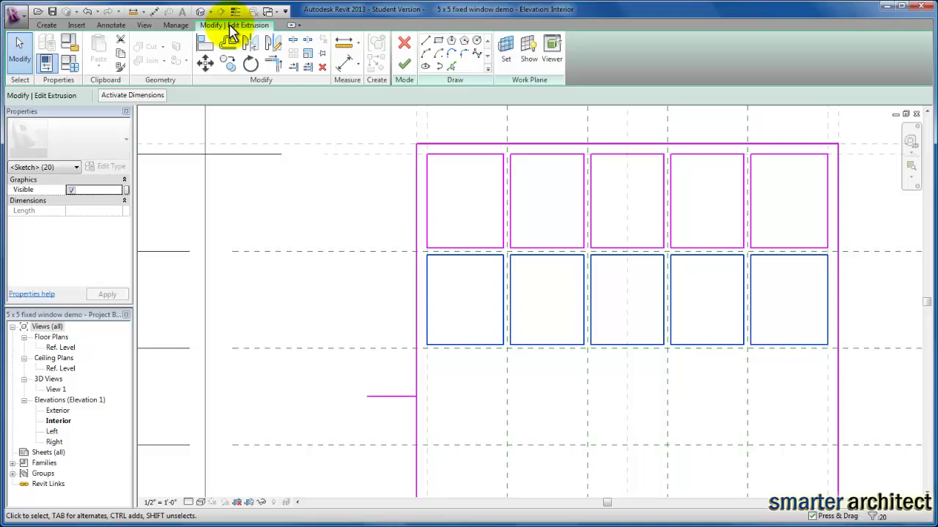
Copy the selected pane row to the third and fourth rows with Constrain and Multiple enabled, using the horizontal reference planes as base and target points
{"action": "left_click", "coordinate": [228, 64]}
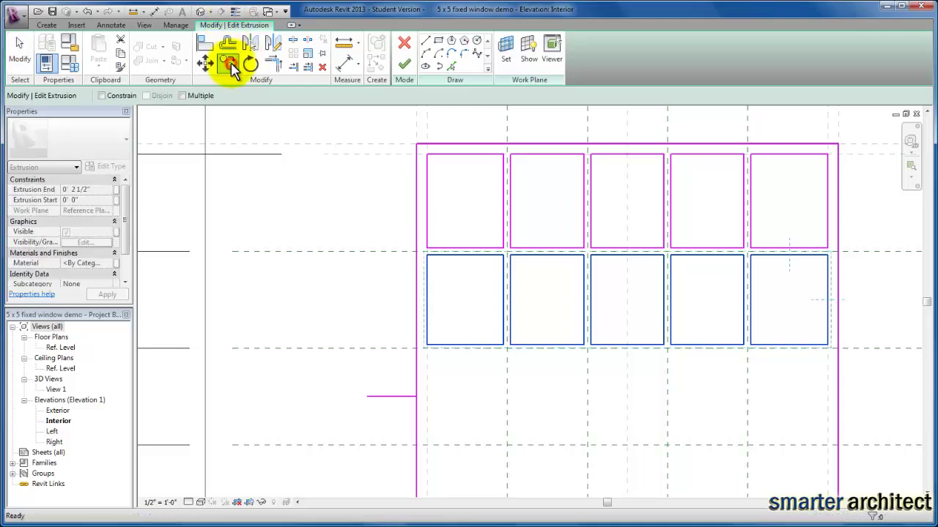
{"action": "left_click", "coordinate": [183, 96]}
{"action": "left_click", "coordinate": [102, 96]}
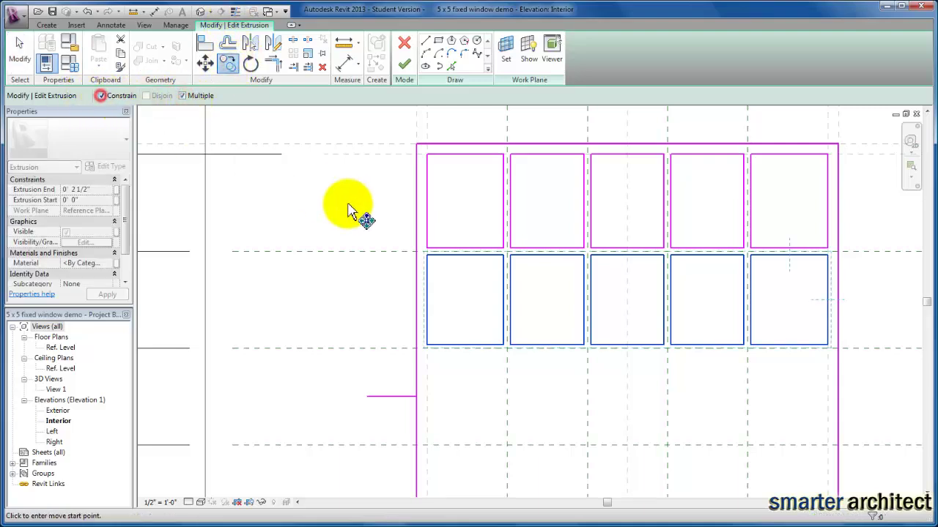
{"action": "left_click", "coordinate": [382, 253]}
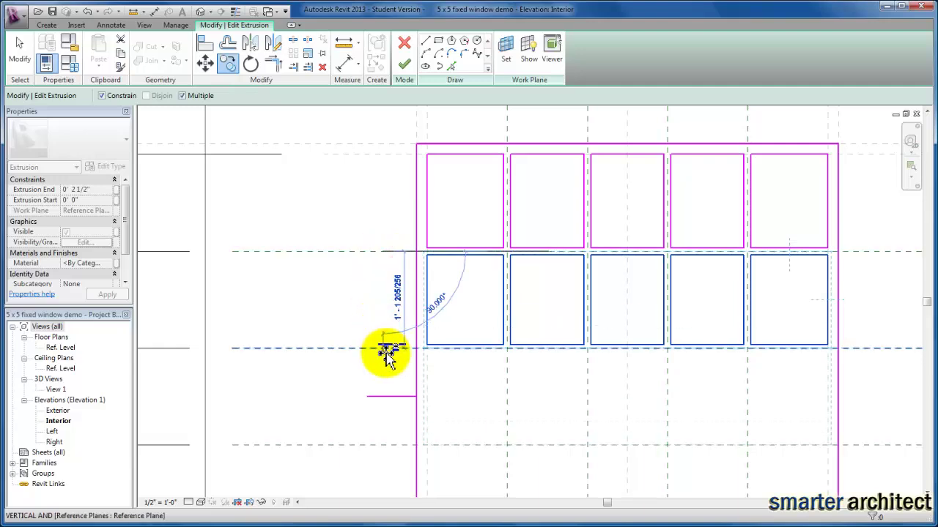
{"action": "left_click", "coordinate": [383, 350]}
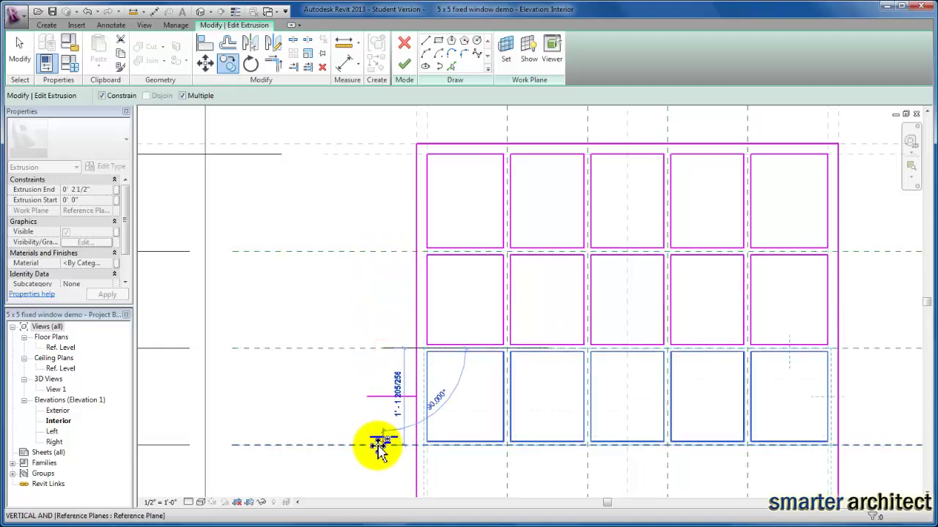
{"action": "middle_click_drag", "start_coordinate": [373, 444], "coordinate": [368, 307]}
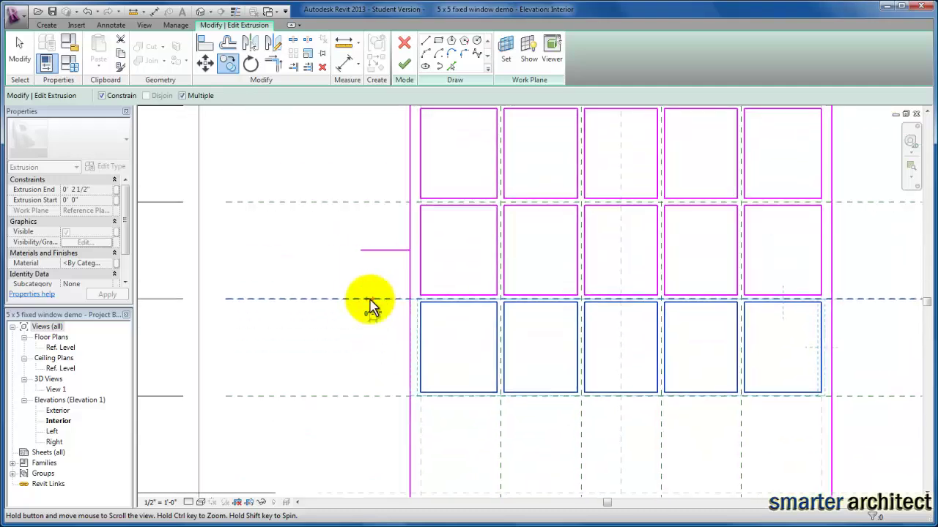
{"action": "scroll", "coordinate": [369, 306], "scroll_direction": "down", "scroll_amount": 2}
{"action": "scroll", "coordinate": [371, 304], "scroll_direction": "down", "scroll_amount": 1}
{"action": "left_click", "coordinate": [372, 304]}
{"action": "key", "text": "Escape"}
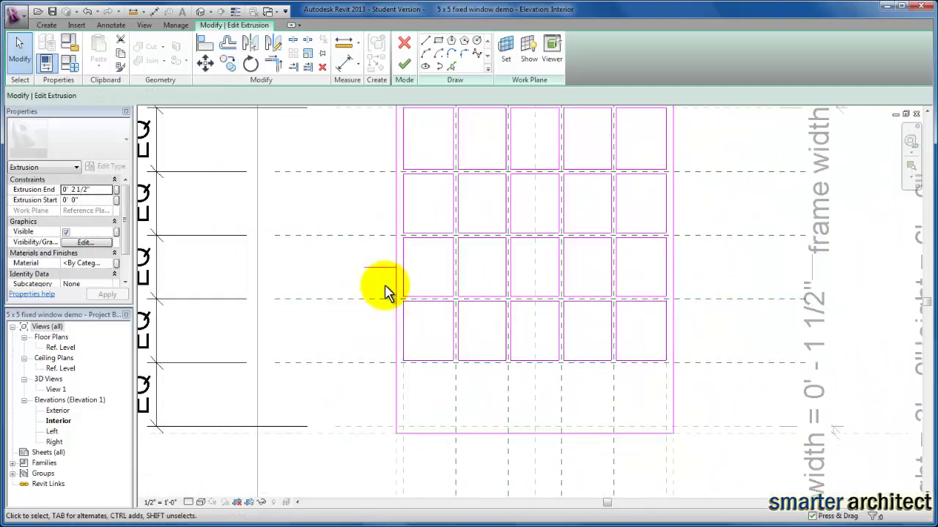
Mirror a copy of the top row's five panes into the fifth row, using the short horizontal line at the frame's mid-height as axis
{"action": "middle_click_drag", "start_coordinate": [372, 230], "coordinate": [364, 275]}
{"action": "scroll", "coordinate": [400, 157], "scroll_direction": "up", "scroll_amount": 1}
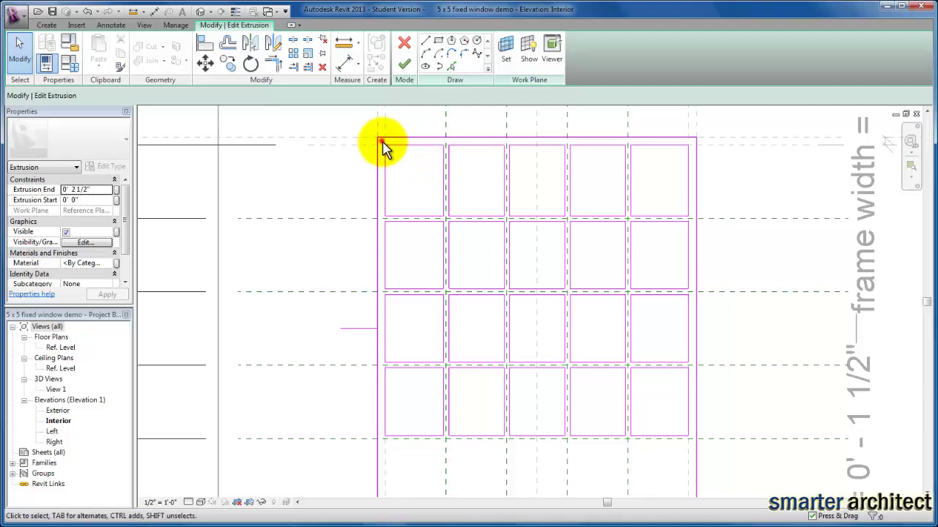
{"action": "mouse_move", "coordinate": [381, 140]}
{"action": "left_mouse_down"}
{"action": "mouse_move", "coordinate": [430, 184]}
{"action": "mouse_move", "coordinate": [601, 234]}
{"action": "mouse_move", "coordinate": [705, 224]}
{"action": "left_mouse_up"}
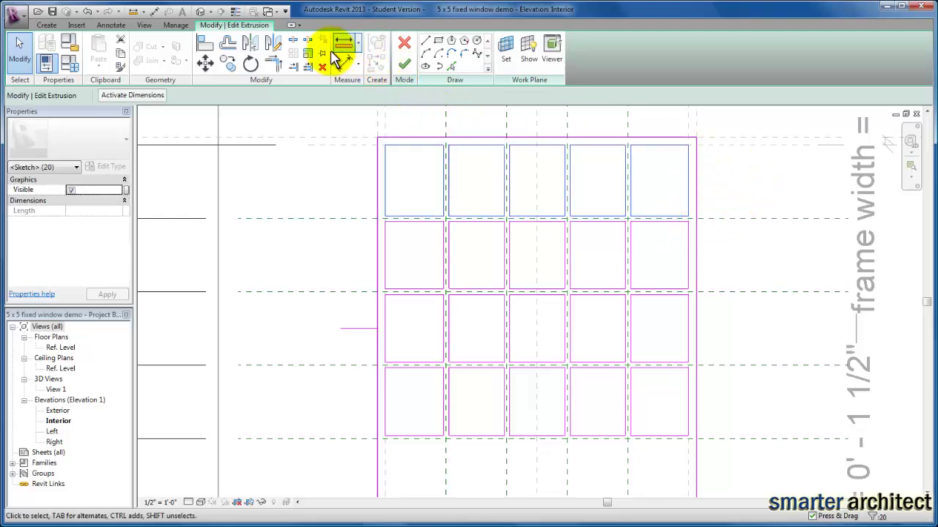
{"action": "left_click", "coordinate": [249, 44]}
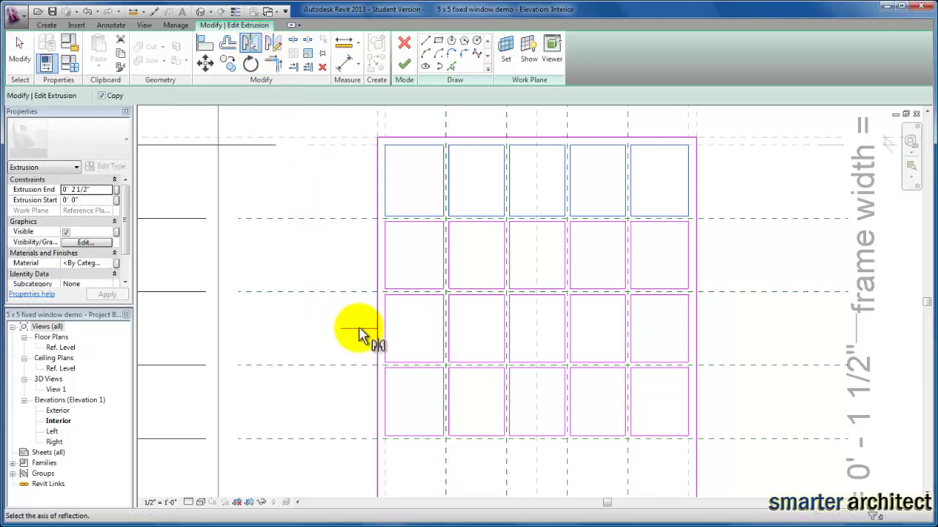
{"action": "scroll", "coordinate": [359, 333], "scroll_direction": "down", "scroll_amount": 2}
{"action": "middle_click_drag", "start_coordinate": [357, 334], "coordinate": [308, 267]}
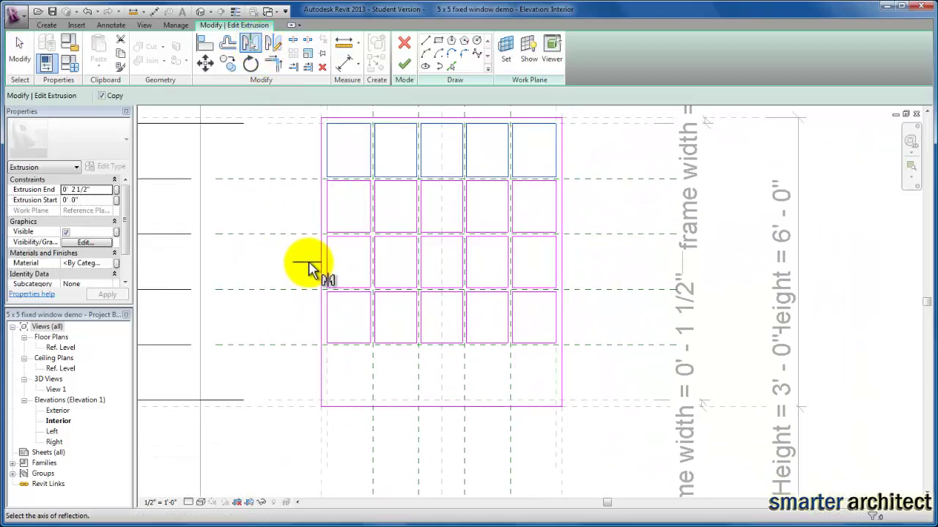
{"action": "left_click", "coordinate": [308, 263]}
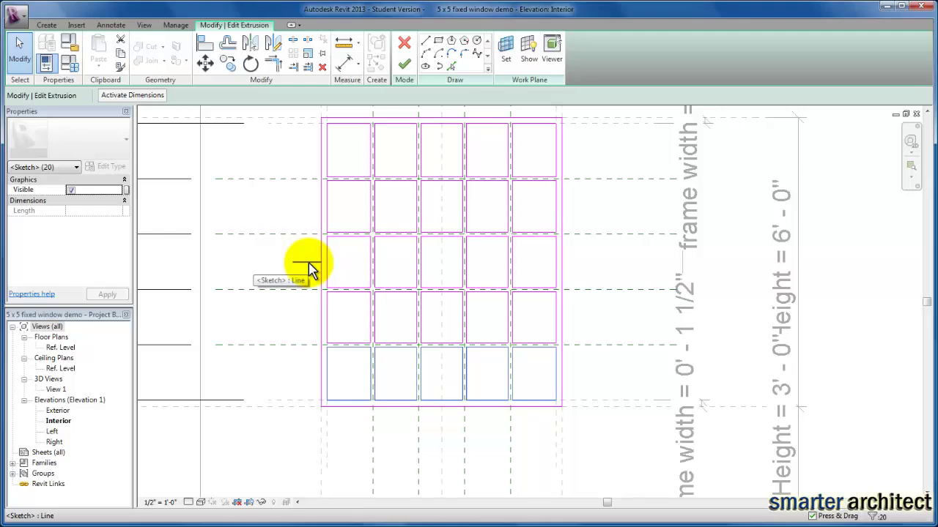
{"action": "left_click", "coordinate": [608, 207]}
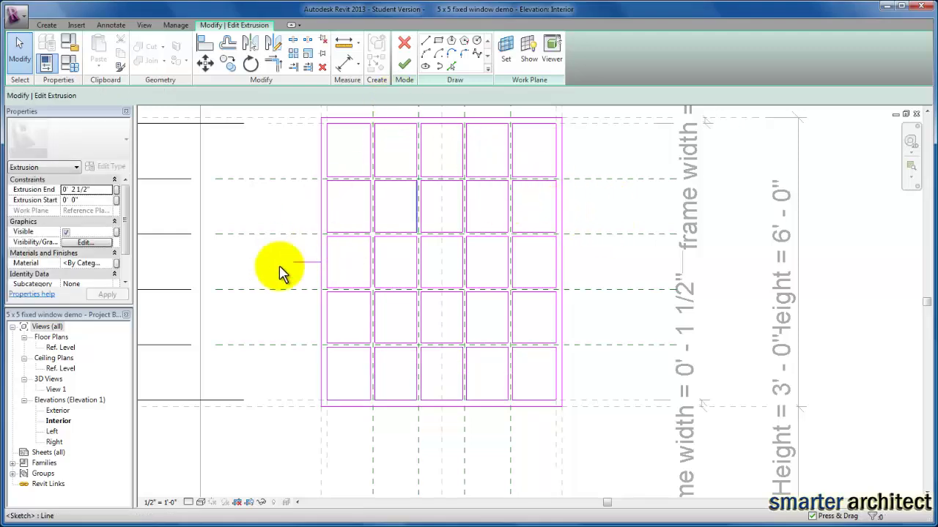
{"action": "left_click", "coordinate": [304, 269]}
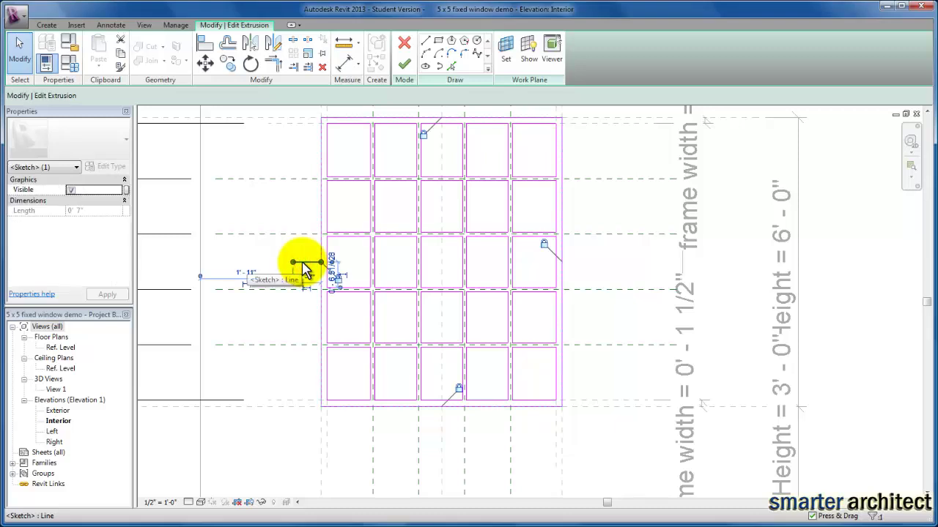
{"action": "left_click", "coordinate": [256, 246]}
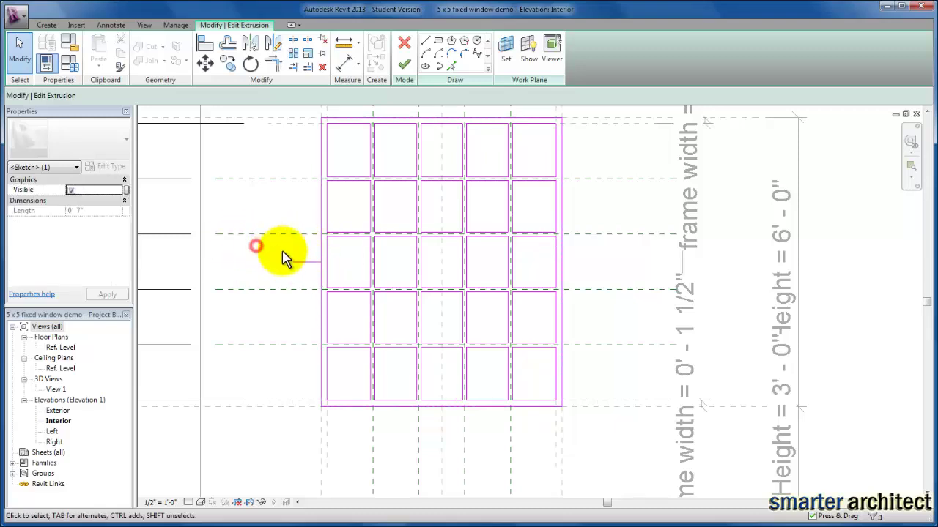
Delete the short horizontal helper line beside the frame and finish editing the frame extrusion sketch
{"action": "left_click", "coordinate": [304, 269]}
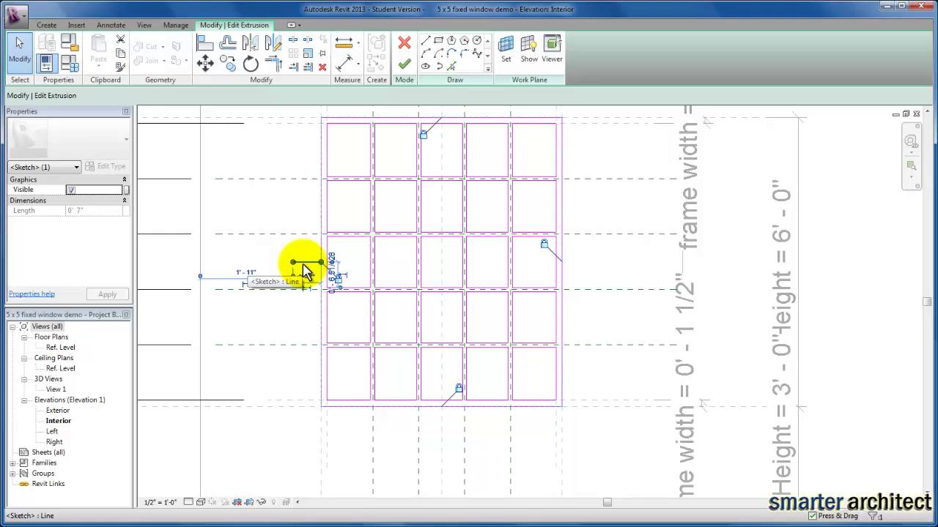
{"action": "key", "text": "Delete"}
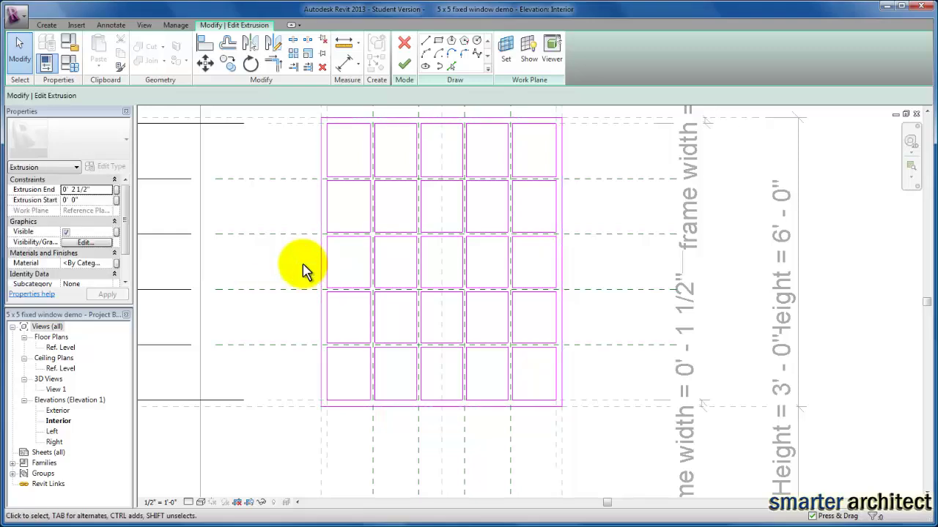
{"action": "left_click", "coordinate": [405, 67]}
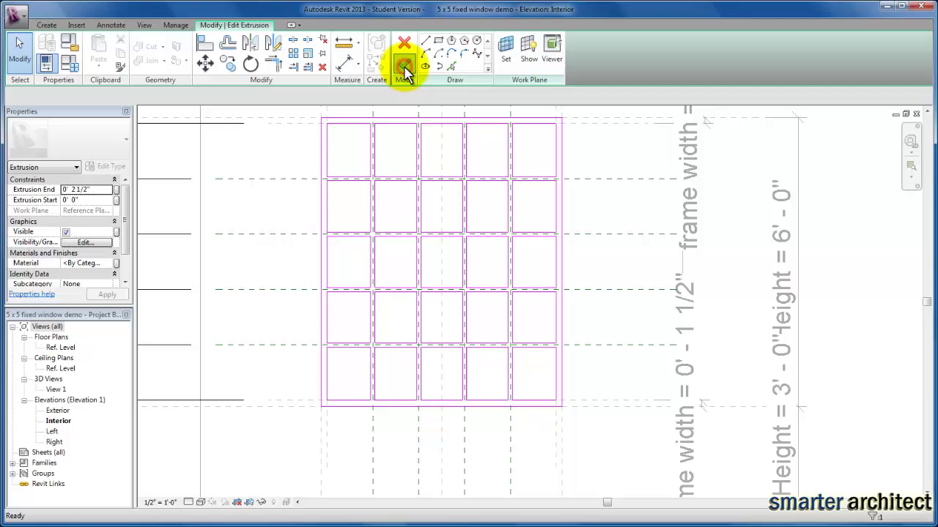
{"action": "left_click", "coordinate": [583, 238]}
Start a new extrusion and draw a rectangle over the first pane of the top row, locking all four sides to the frame
{"action": "scroll", "coordinate": [579, 308], "scroll_direction": "down", "scroll_amount": 1}
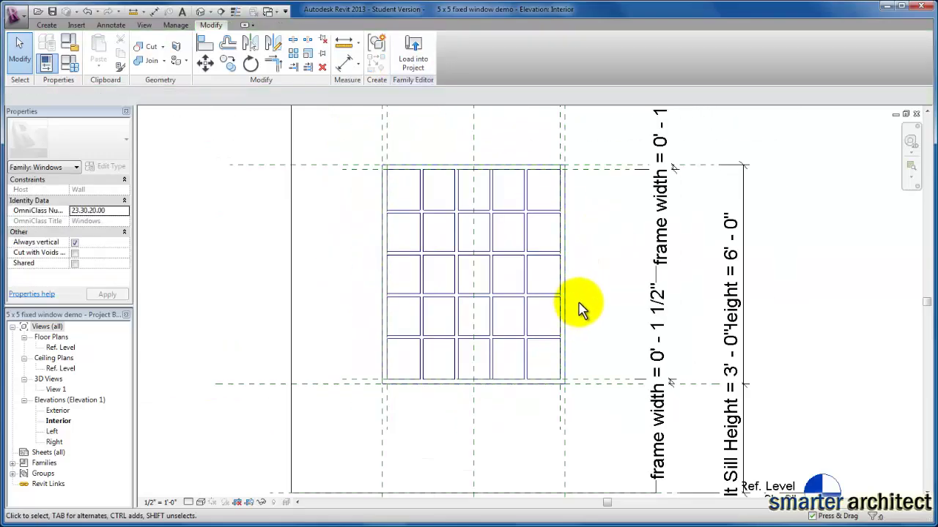
{"action": "middle_click_drag", "start_coordinate": [579, 309], "coordinate": [508, 347]}
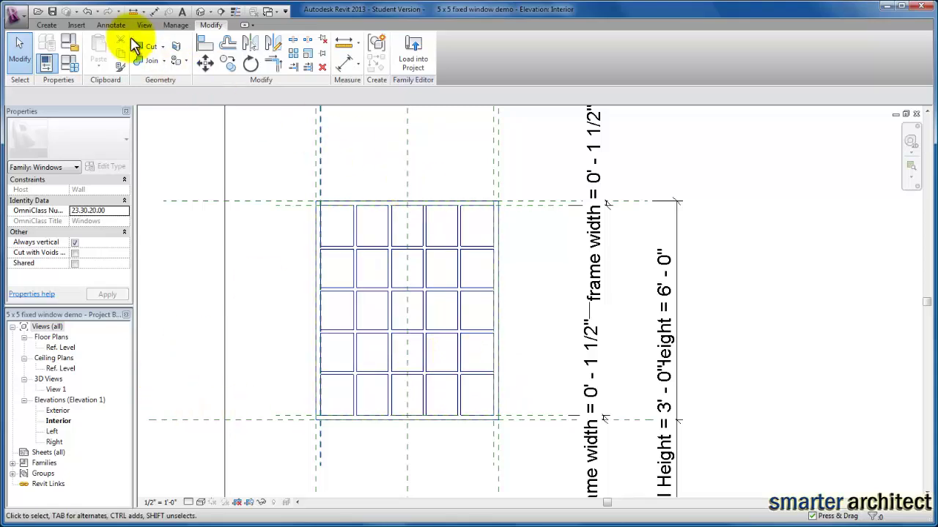
{"action": "left_click", "coordinate": [47, 26]}
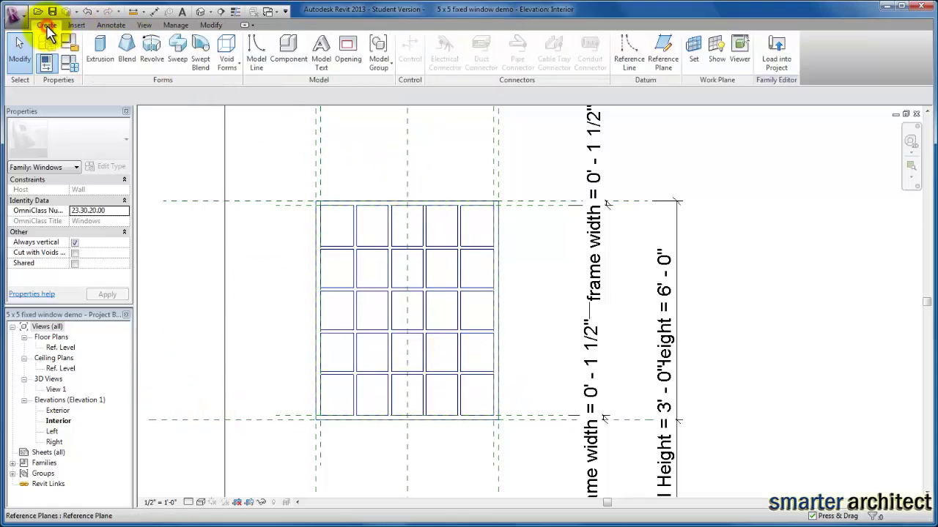
{"action": "left_click", "coordinate": [99, 65]}
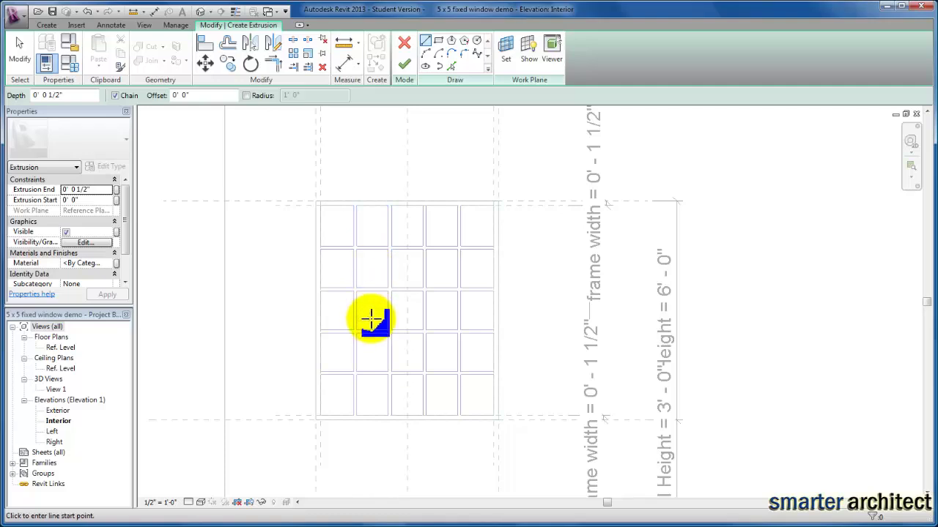
{"action": "left_click", "coordinate": [437, 42]}
{"action": "scroll", "coordinate": [328, 228], "scroll_direction": "up", "scroll_amount": 2}
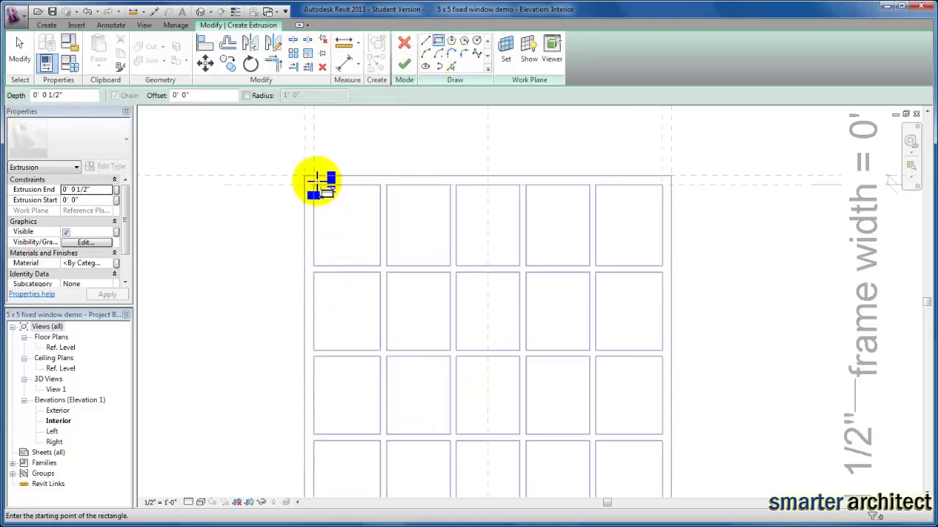
{"action": "left_click", "coordinate": [313, 186]}
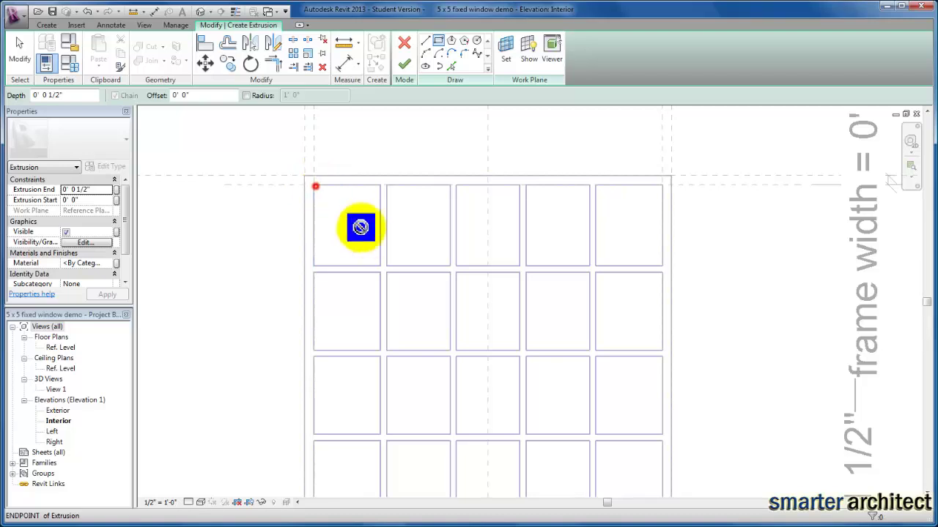
{"action": "left_click", "coordinate": [380, 265]}
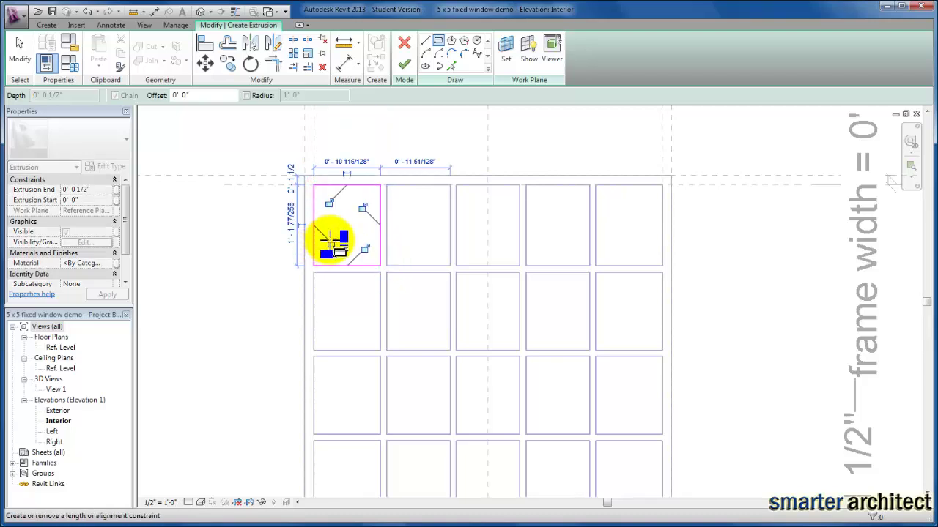
{"action": "left_click", "coordinate": [330, 243]}
{"action": "left_click", "coordinate": [328, 202]}
{"action": "left_click", "coordinate": [362, 207]}
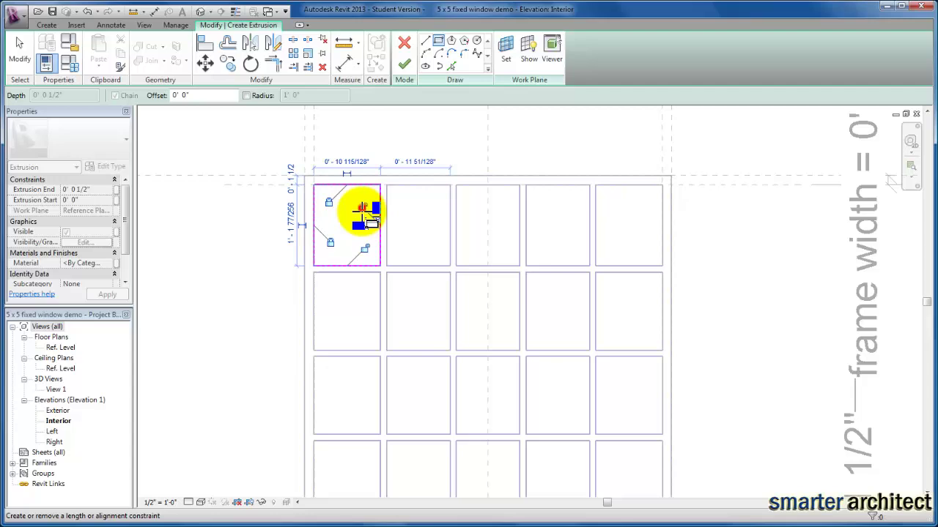
{"action": "left_click", "coordinate": [364, 250]}
Draw a rectangle over the second pane of the top row and lock its four sides to the pane edges
{"action": "left_click", "coordinate": [387, 186]}
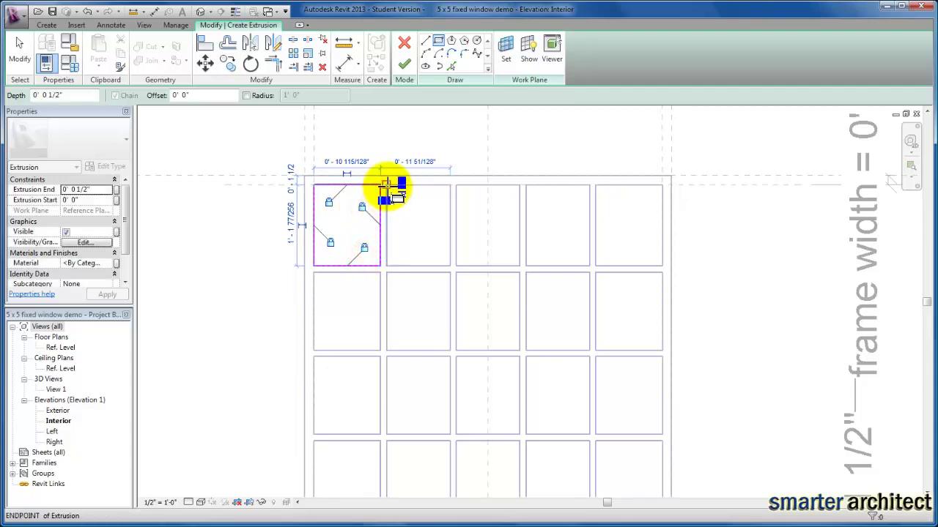
{"action": "left_click", "coordinate": [450, 266]}
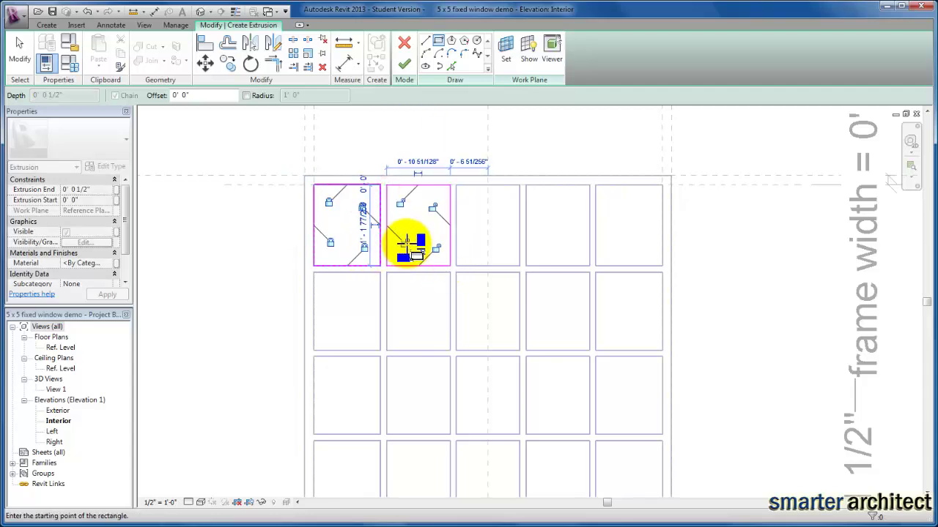
{"action": "left_click", "coordinate": [403, 243]}
{"action": "left_click", "coordinate": [399, 202]}
{"action": "left_click", "coordinate": [432, 207]}
{"action": "left_click", "coordinate": [435, 249]}
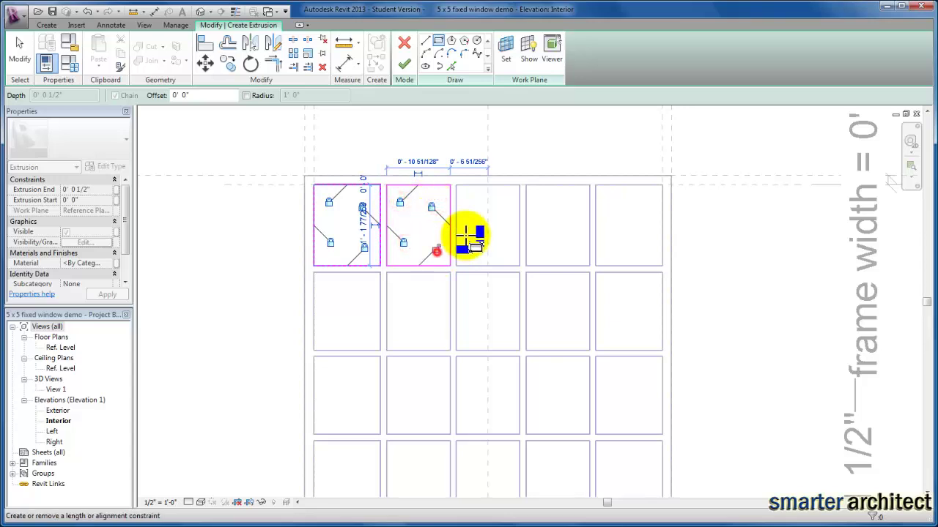
Draw a rectangle over the third pane of the top row and lock its four sides to the pane edges
{"action": "left_click", "coordinate": [456, 184]}
{"action": "left_click", "coordinate": [519, 265]}
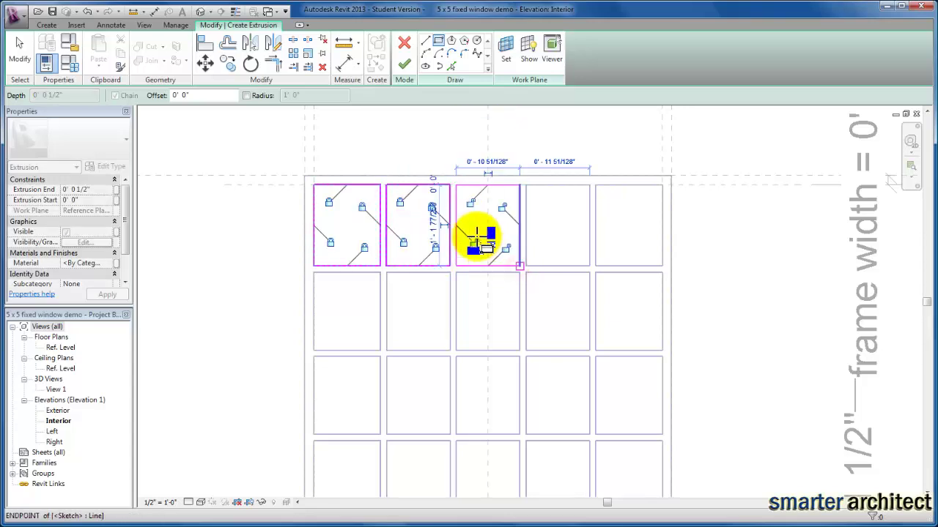
{"action": "left_click", "coordinate": [472, 242]}
{"action": "left_click", "coordinate": [469, 202]}
{"action": "left_click", "coordinate": [501, 207]}
{"action": "left_click", "coordinate": [506, 247]}
Draw a rectangle over the fourth pane of the top row and lock its four sides to the pane edges
{"action": "left_click", "coordinate": [525, 185]}
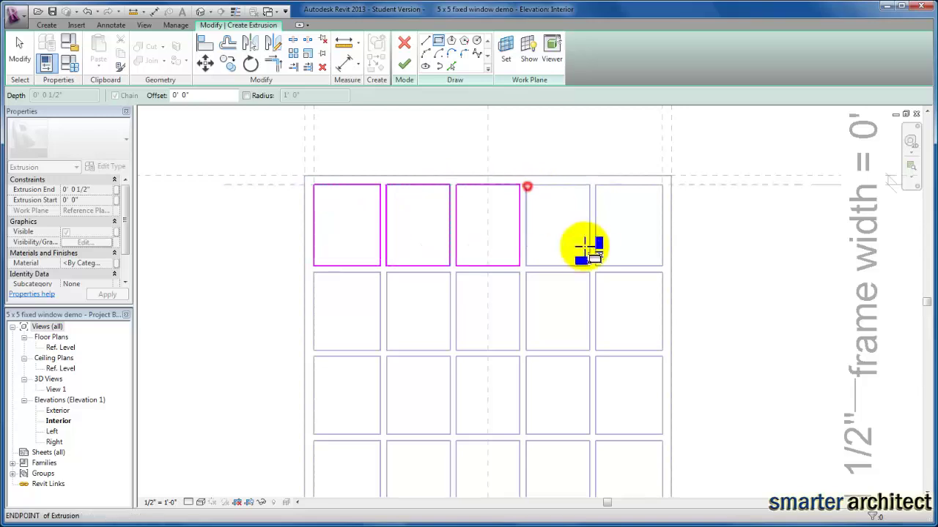
{"action": "left_click", "coordinate": [589, 265]}
{"action": "left_click", "coordinate": [542, 243]}
{"action": "left_click", "coordinate": [539, 202]}
{"action": "left_click", "coordinate": [570, 207]}
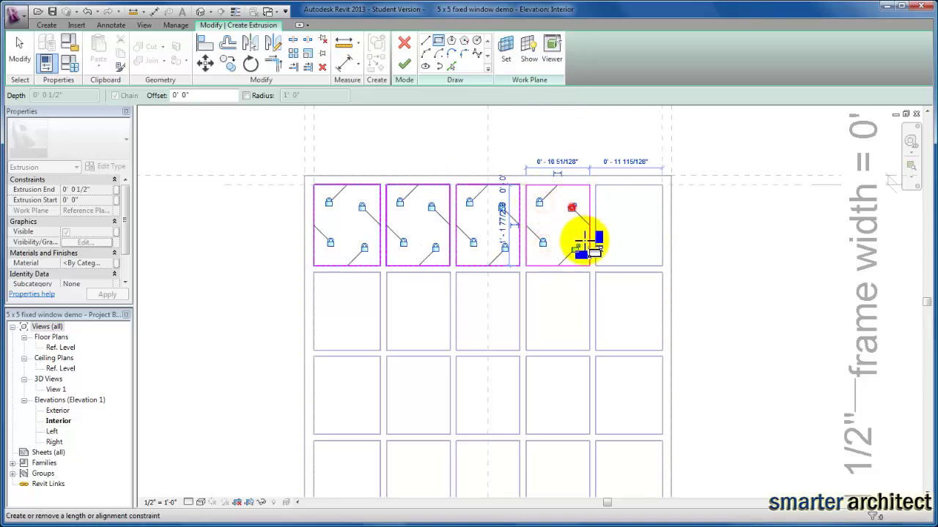
{"action": "left_click", "coordinate": [575, 248]}
Draw a rectangle over the fifth pane of the top row and lock its four sides to the pane edges
{"action": "left_click", "coordinate": [595, 185]}
{"action": "left_click", "coordinate": [663, 266]}
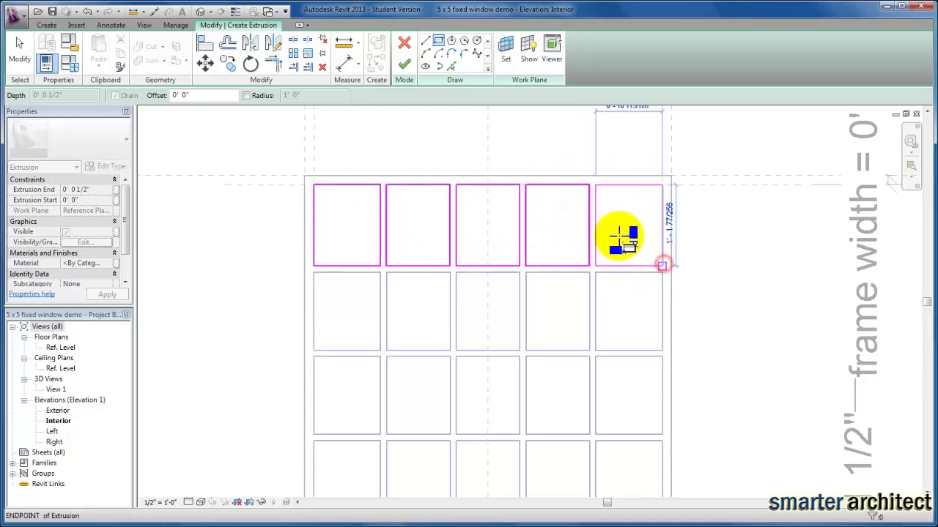
{"action": "left_click", "coordinate": [612, 242]}
{"action": "left_click", "coordinate": [610, 202]}
{"action": "left_click", "coordinate": [648, 207]}
{"action": "left_click", "coordinate": [646, 249]}
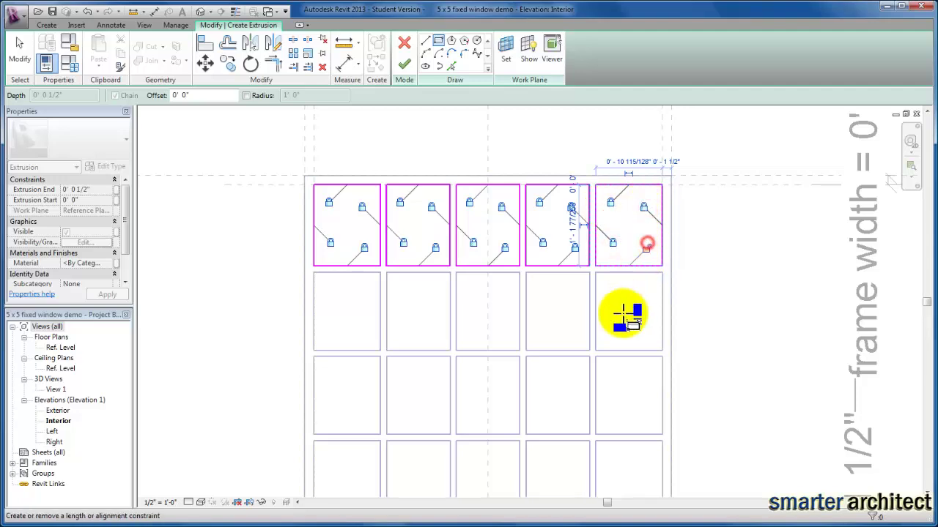
Restart the Rectangle tool, draw a rectangle over the fifth pane of the second row, and lock its sides to the pane edges
{"action": "left_click", "coordinate": [596, 272]}
{"action": "key", "text": "Escape"}
{"action": "key", "text": "Escape"}
{"action": "left_click", "coordinate": [438, 41]}
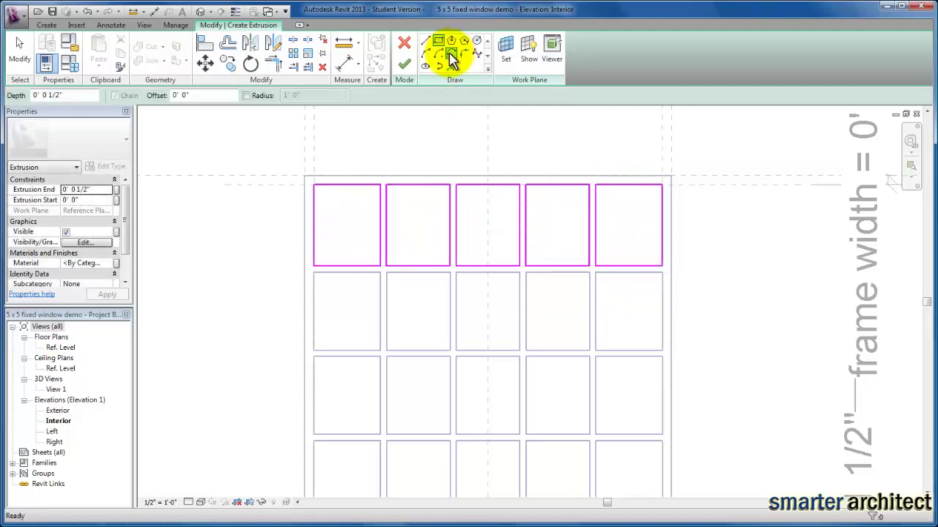
{"action": "left_click", "coordinate": [596, 272]}
{"action": "left_click", "coordinate": [662, 350]}
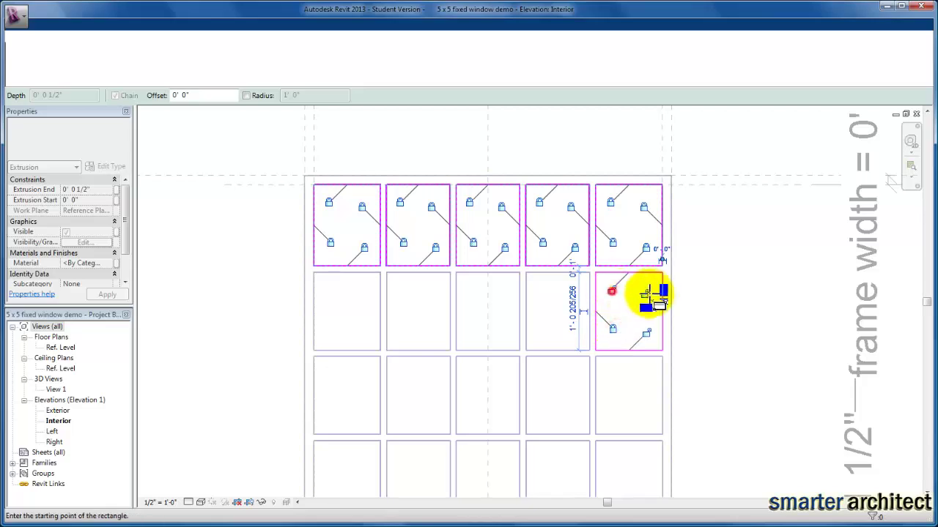
Draw a rectangle over the fourth pane of the second row and lock its sides to the pane edges
{"action": "left_click", "coordinate": [526, 273]}
{"action": "left_click", "coordinate": [589, 350]}
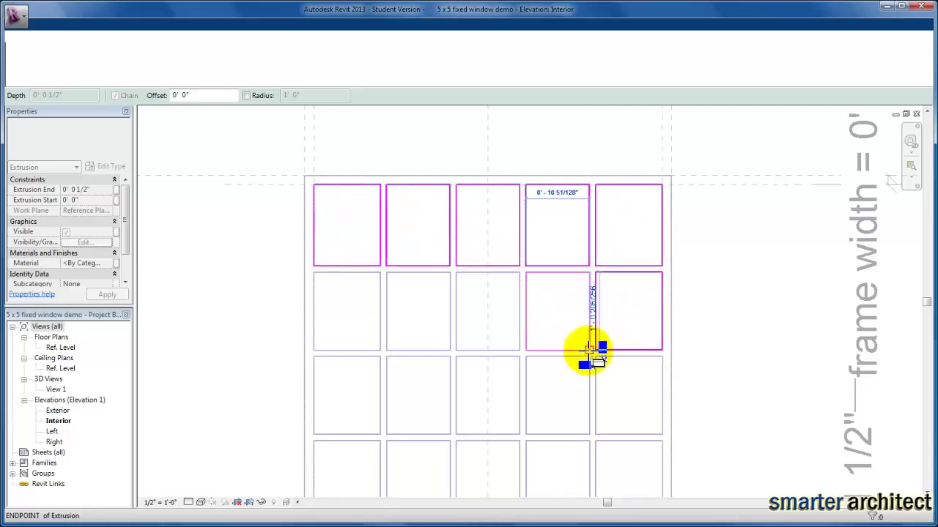
{"action": "left_click", "coordinate": [544, 329]}
{"action": "left_click", "coordinate": [572, 294]}
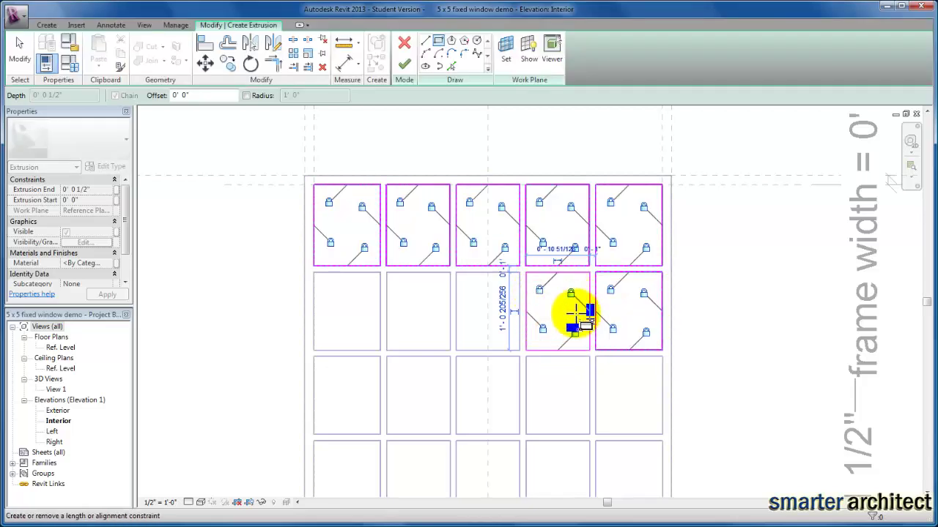
{"action": "left_click", "coordinate": [575, 334]}
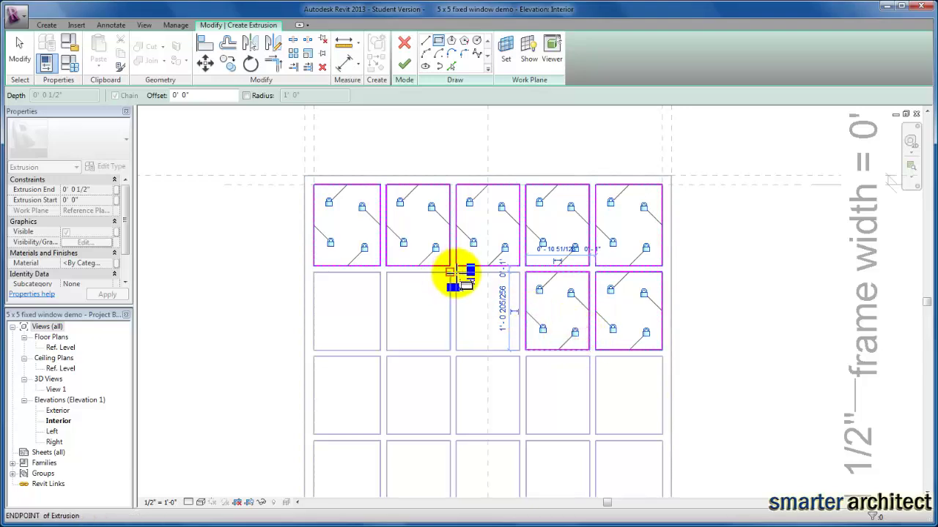
Draw rectangles over the third and second panes of the second row and lock their sides to the pane edges
{"action": "left_click", "coordinate": [454, 274]}
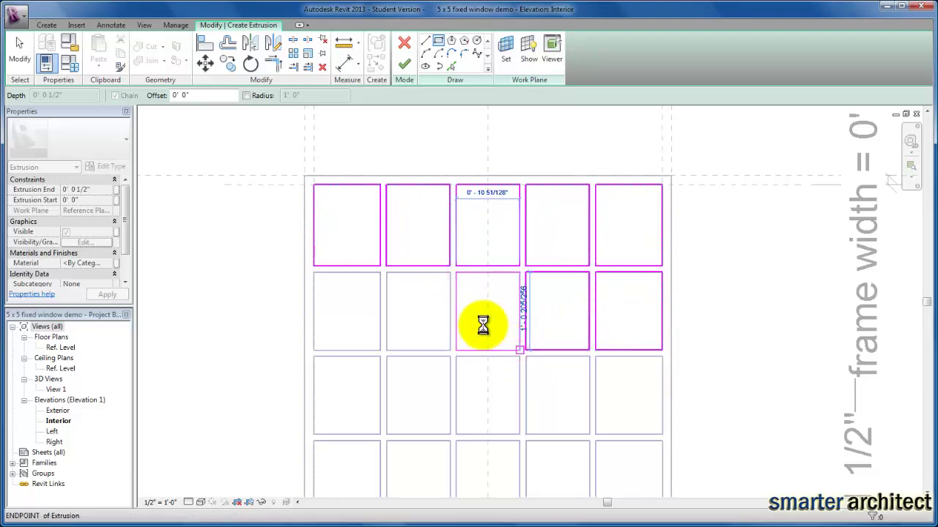
{"action": "left_click", "coordinate": [501, 293]}
{"action": "left_click", "coordinate": [506, 334]}
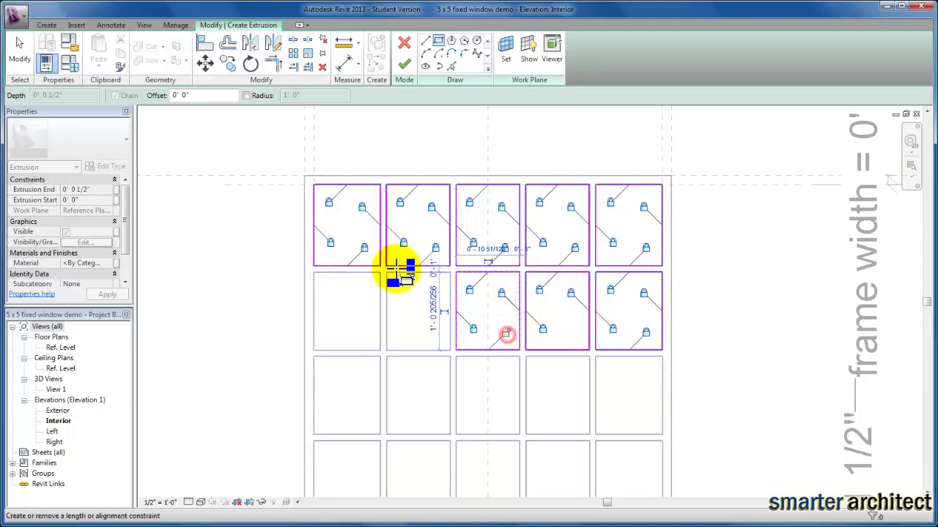
{"action": "left_click", "coordinate": [385, 273]}
{"action": "left_click", "coordinate": [449, 350]}
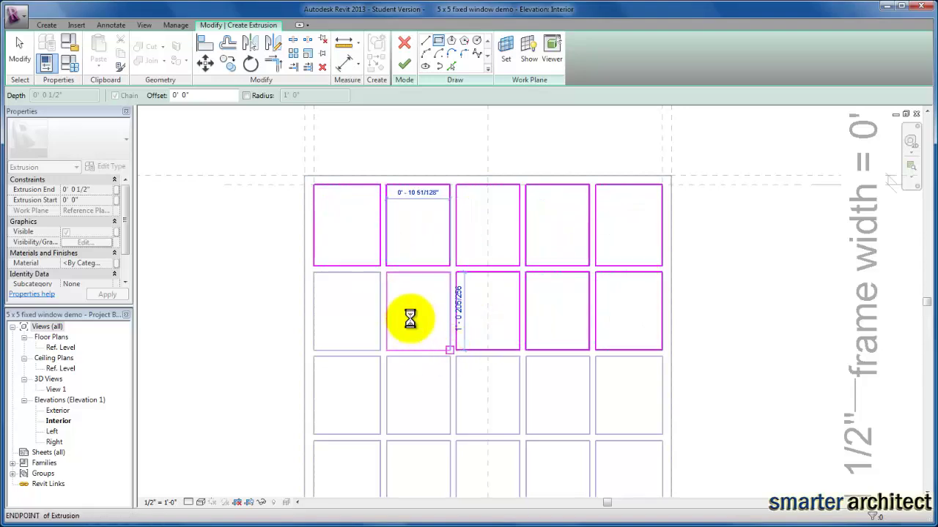
{"action": "left_click", "coordinate": [433, 294]}
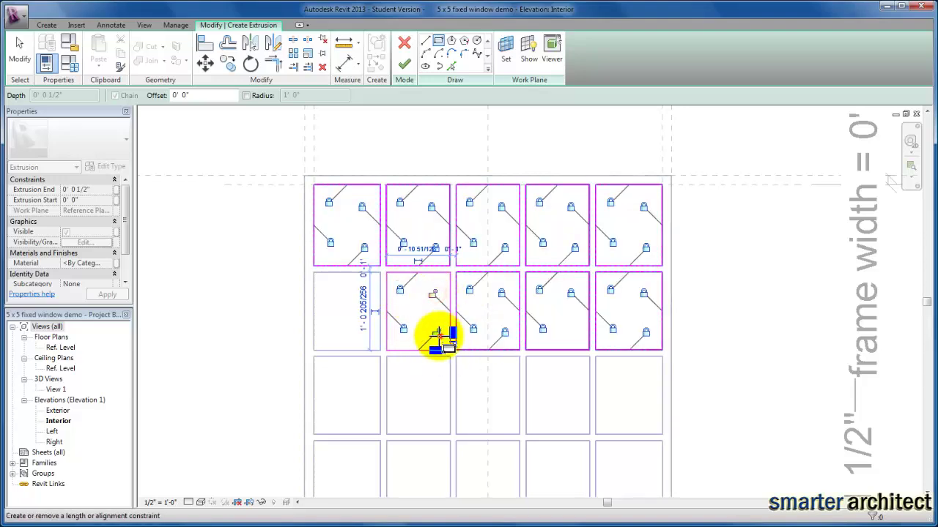
Draw a rectangle over the first pane of the second row and lock its sides to the pane edges
{"action": "left_click", "coordinate": [314, 273]}
{"action": "left_click", "coordinate": [379, 350]}
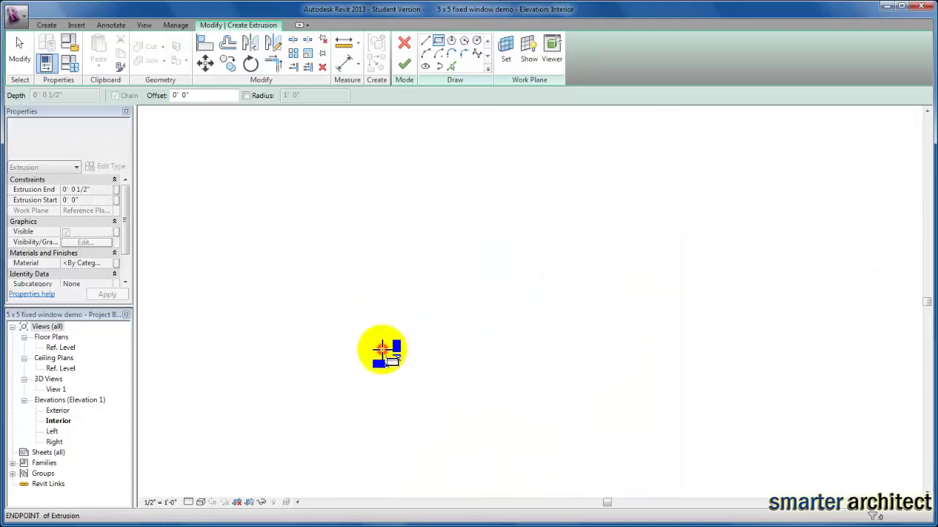
{"action": "left_click", "coordinate": [331, 328]}
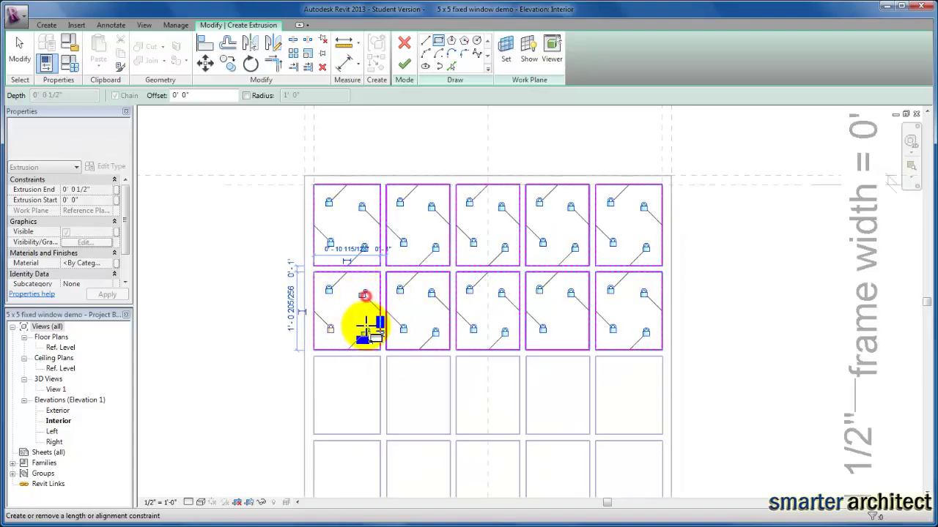
Draw a rectangle over the first pane of the third row and lock its sides to the pane edges
{"action": "middle_click_drag", "start_coordinate": [373, 300], "coordinate": [398, 229]}
{"action": "scroll", "coordinate": [432, 354], "scroll_direction": "down", "scroll_amount": 1}
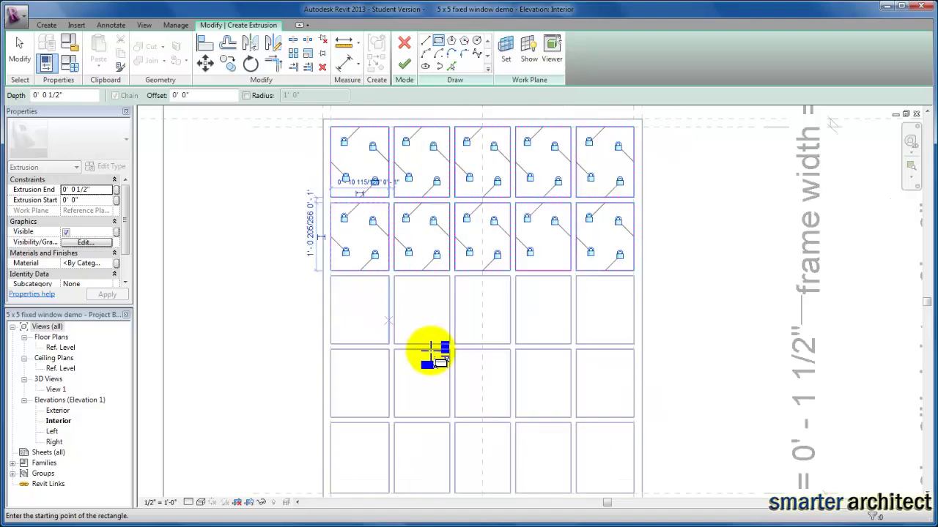
{"action": "left_click", "coordinate": [331, 275]}
{"action": "key", "text": "Escape"}
{"action": "key", "text": "Escape"}
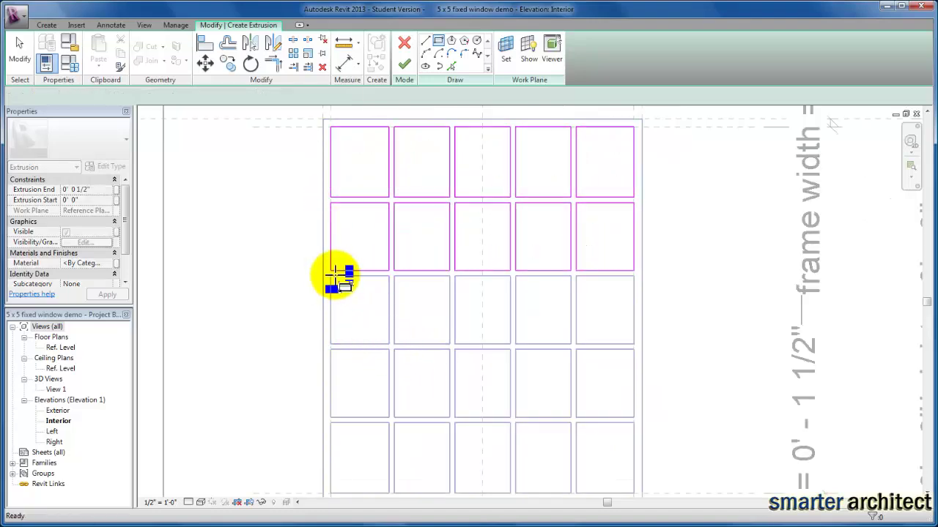
{"action": "key", "text": "Return"}
{"action": "left_click", "coordinate": [331, 275]}
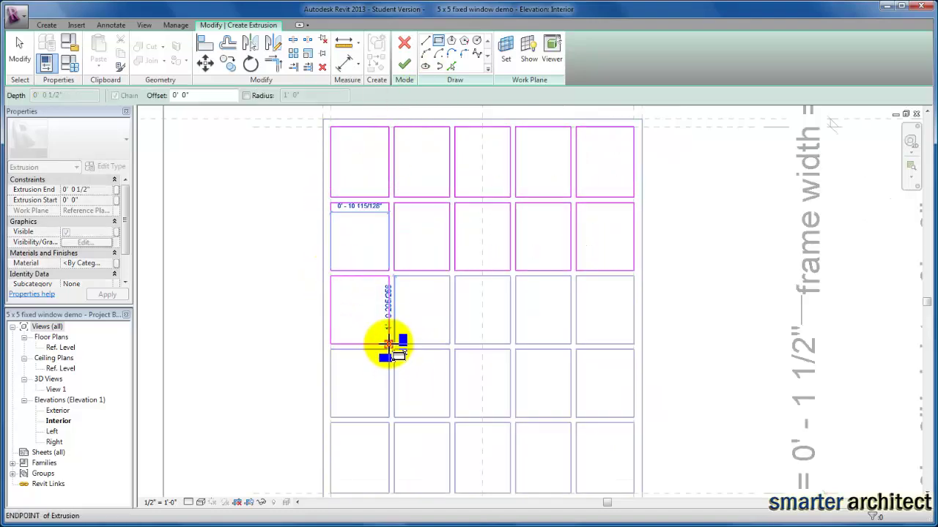
{"action": "left_click", "coordinate": [386, 333]}
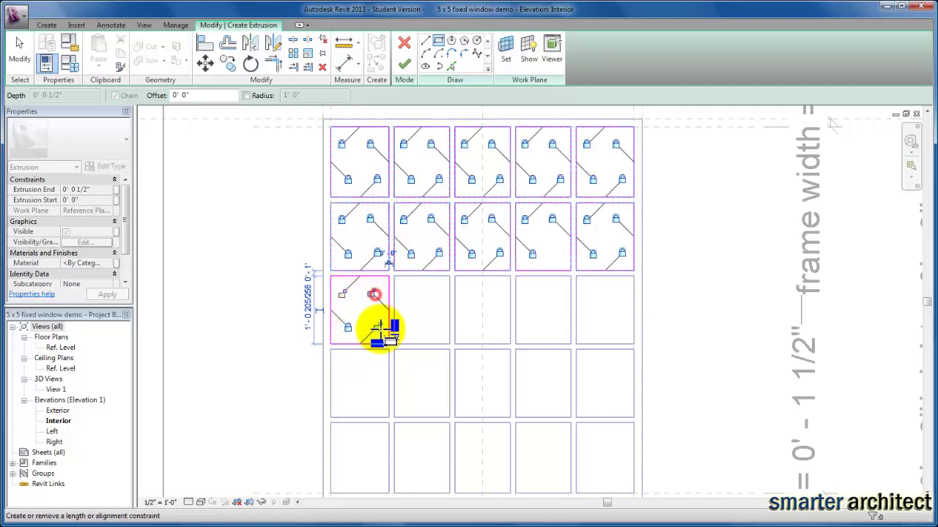
Draw rectangles over the first panes of the fourth and fifth rows and lock their sides to the pane edges
{"action": "left_click", "coordinate": [331, 350]}
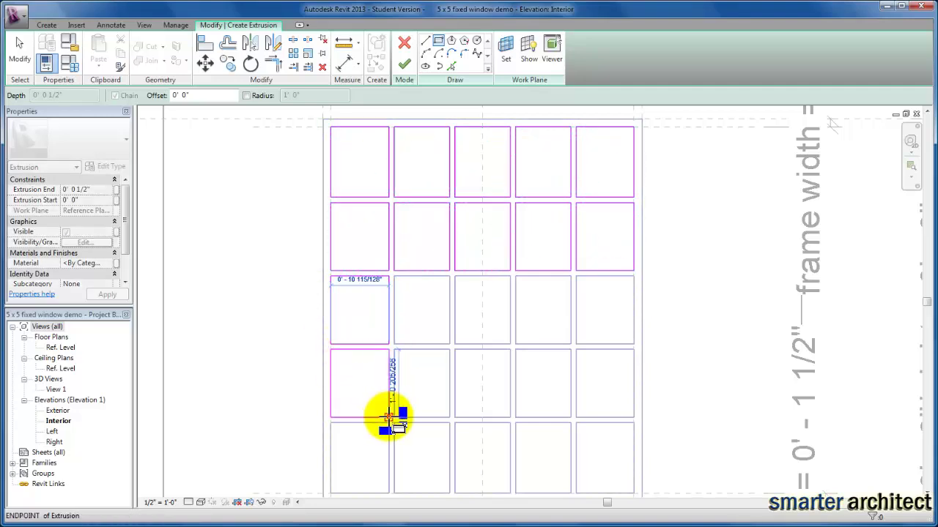
{"action": "left_click", "coordinate": [388, 418]}
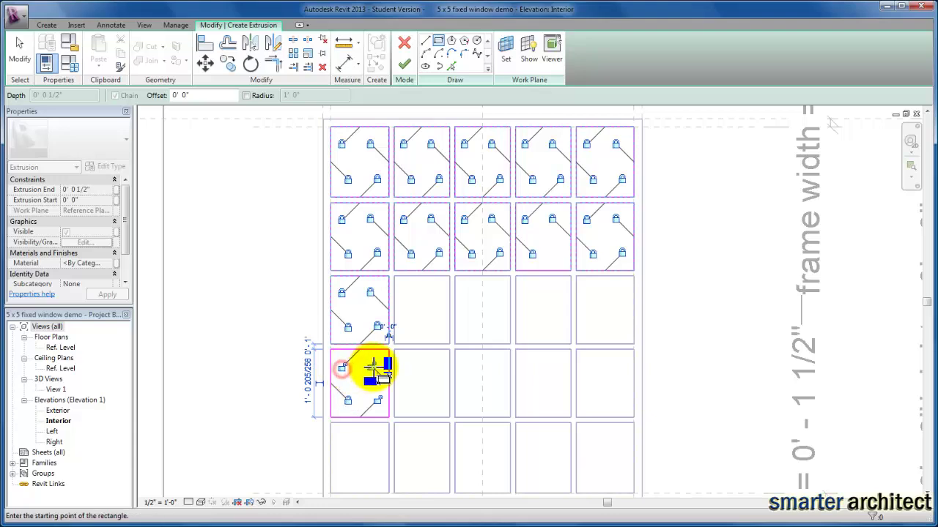
{"action": "left_click", "coordinate": [330, 423]}
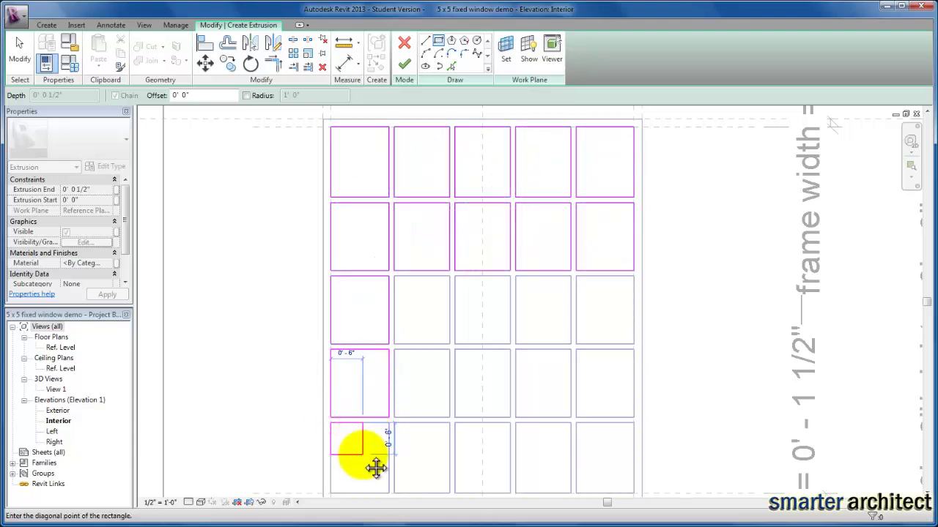
{"action": "middle_click_drag", "start_coordinate": [399, 498], "coordinate": [410, 433]}
{"action": "left_click", "coordinate": [401, 428]}
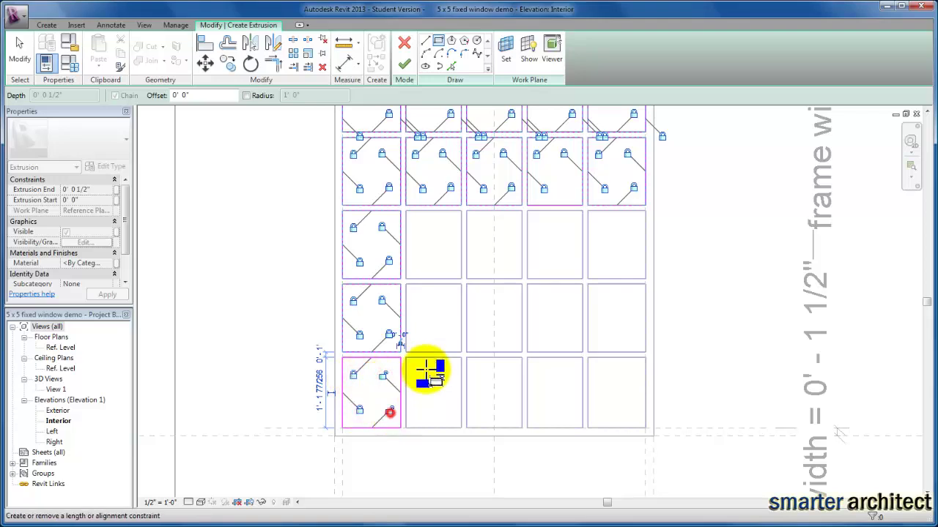
Draw rectangles over the second panes of the fifth, fourth and third rows and lock their sides to the pane edges
{"action": "left_click", "coordinate": [403, 356]}
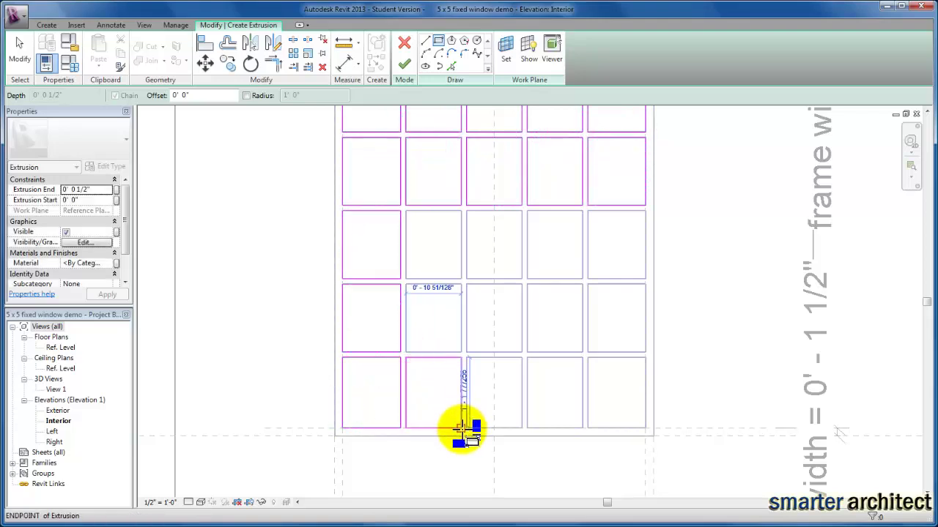
{"action": "left_click", "coordinate": [405, 283]}
{"action": "left_click", "coordinate": [460, 352]}
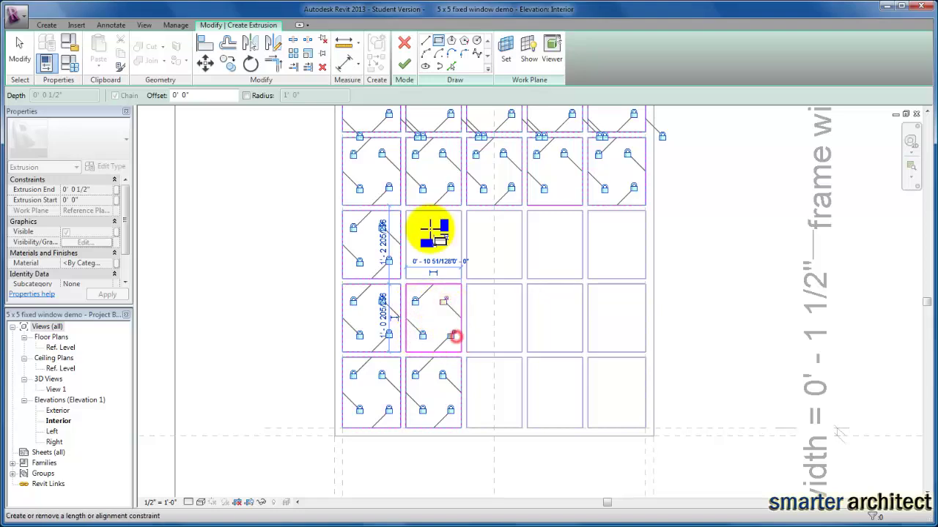
{"action": "left_click", "coordinate": [404, 210]}
{"action": "key", "text": "Escape"}
{"action": "key", "text": "Escape"}
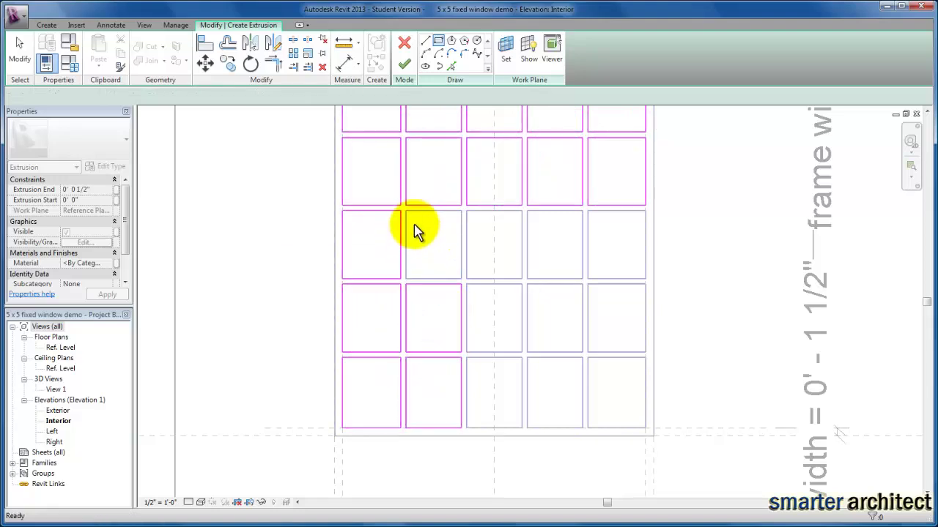
{"action": "key", "text": "Return"}
{"action": "left_click", "coordinate": [406, 210]}
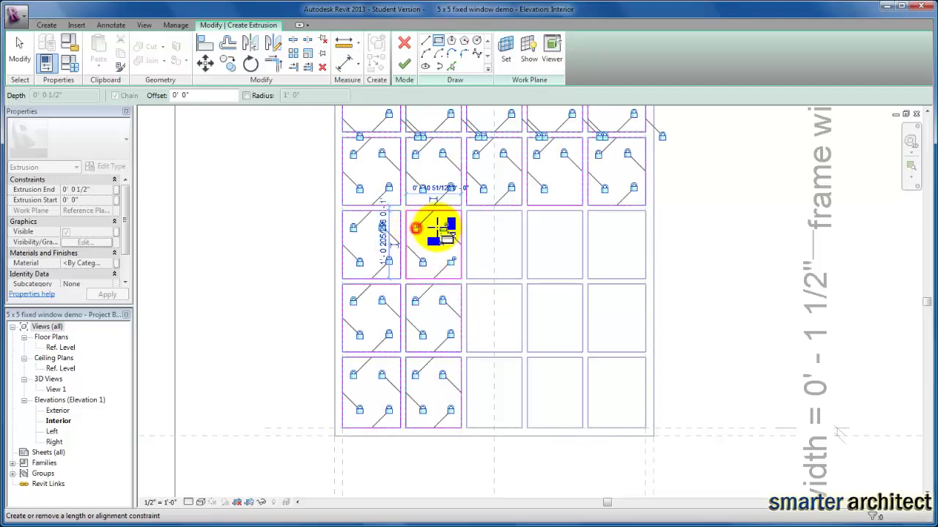
Draw rectangles over the third panes of the third, fourth and fifth rows and lock their sides to the pane edges
{"action": "left_click", "coordinate": [466, 211]}
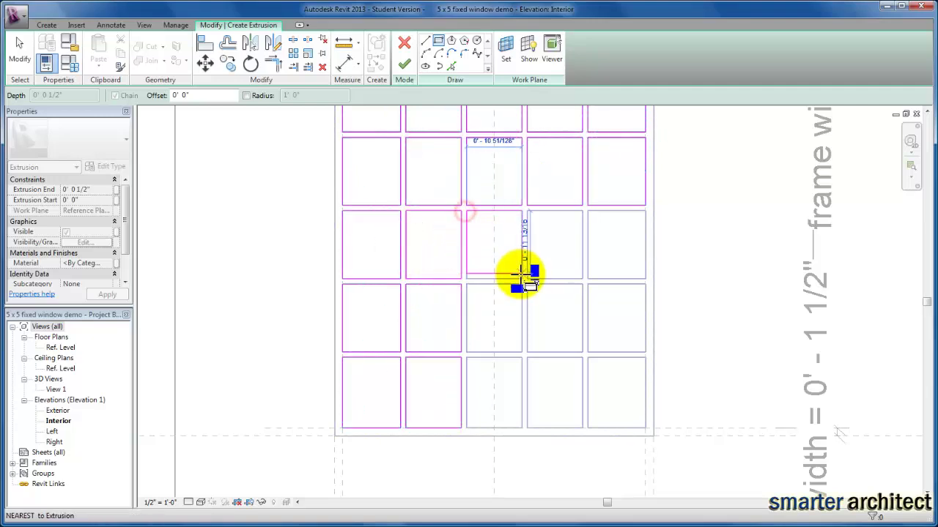
{"action": "left_click", "coordinate": [521, 279]}
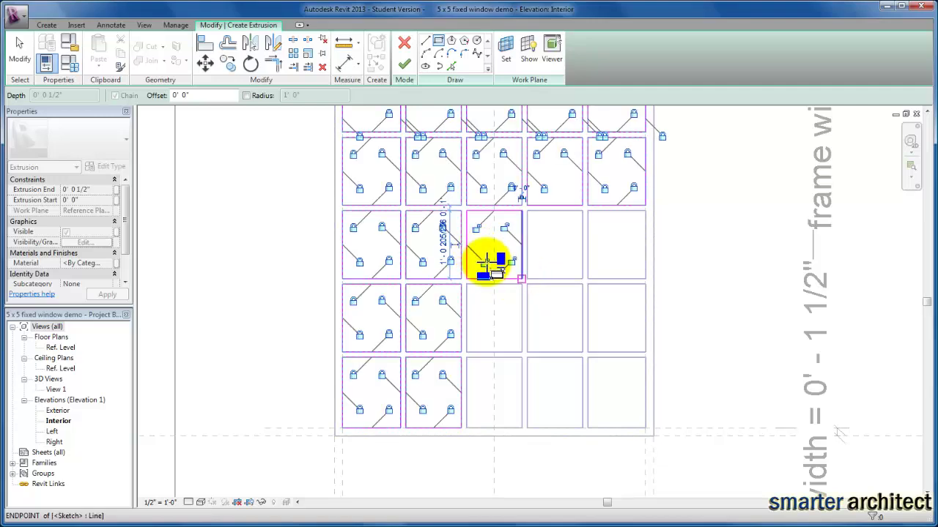
{"action": "left_click", "coordinate": [505, 228]}
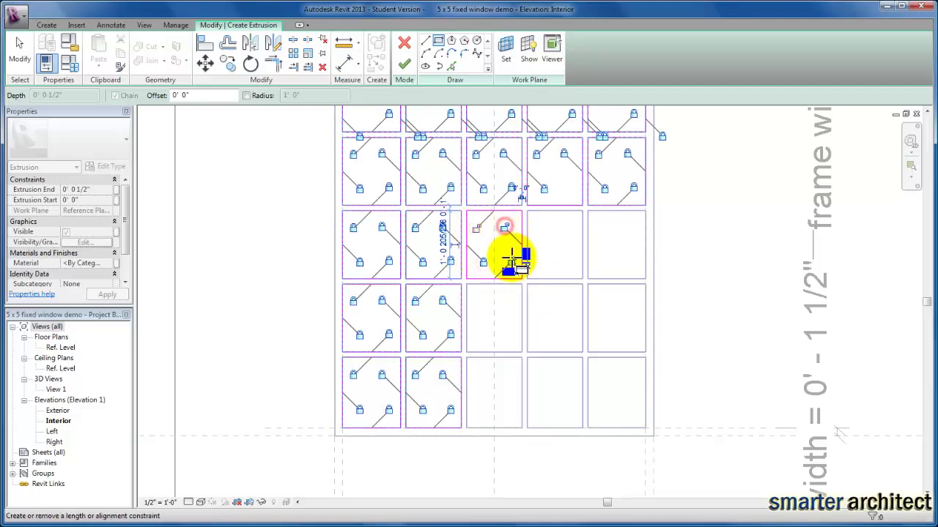
{"action": "left_click", "coordinate": [466, 283]}
{"action": "left_click", "coordinate": [521, 351]}
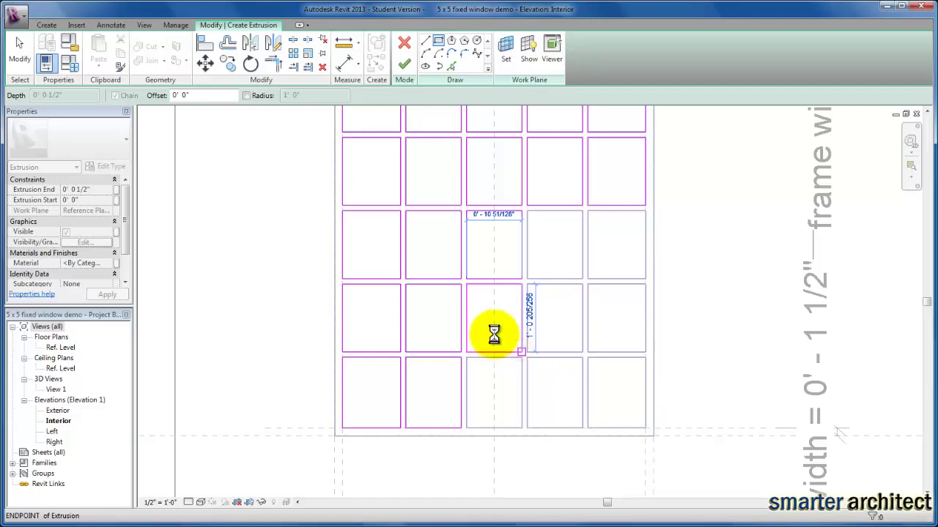
{"action": "left_click", "coordinate": [483, 334]}
{"action": "left_click", "coordinate": [476, 301]}
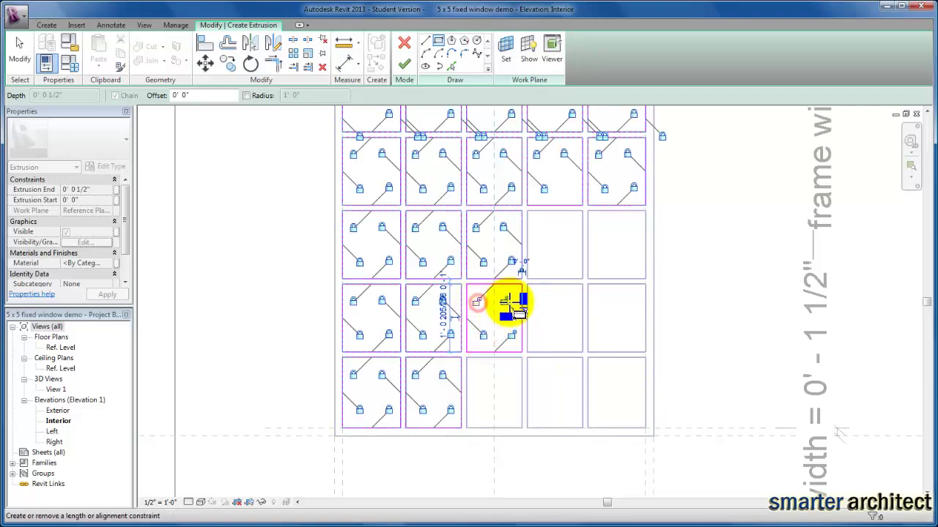
{"action": "left_click", "coordinate": [505, 301]}
{"action": "left_click", "coordinate": [511, 335]}
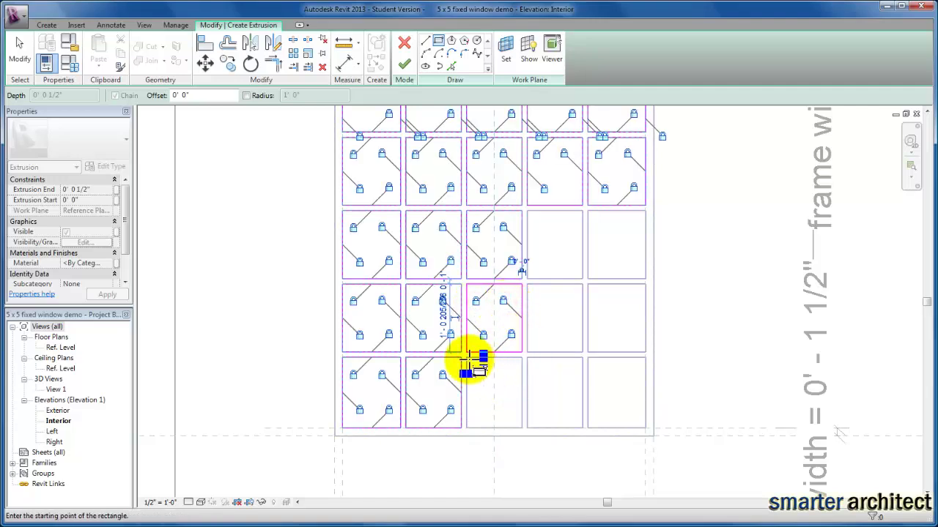
{"action": "left_click", "coordinate": [466, 357]}
{"action": "left_click", "coordinate": [521, 428]}
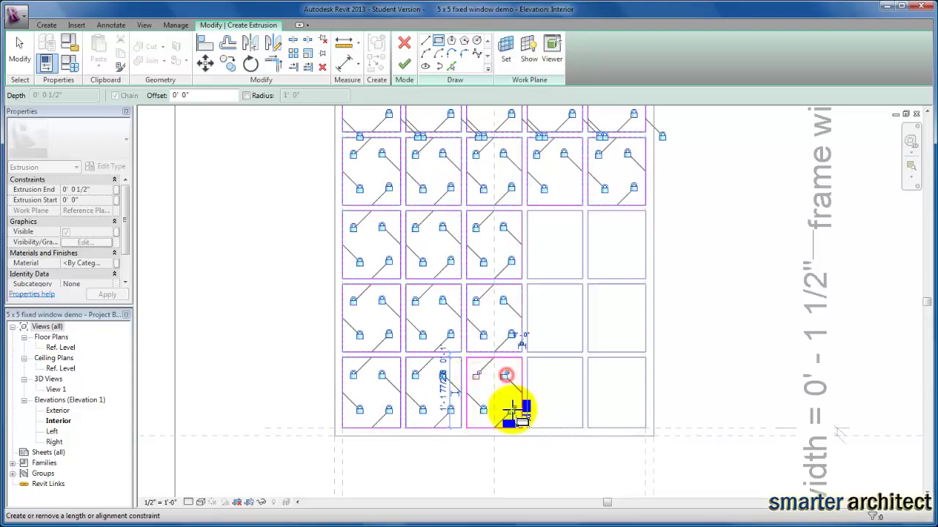
Draw rectangles over the fourth panes of the fifth, fourth and third rows and lock their sides to the pane edges
{"action": "left_click", "coordinate": [528, 358]}
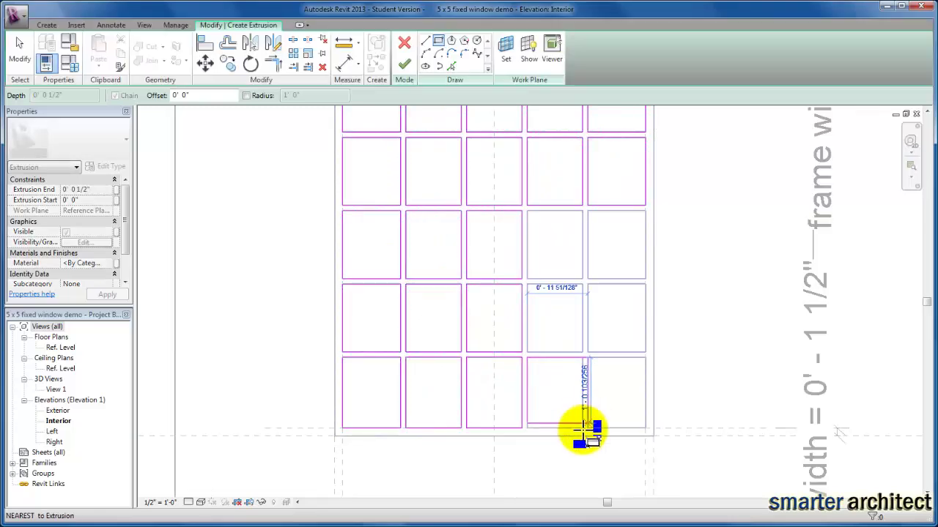
{"action": "left_click", "coordinate": [583, 429]}
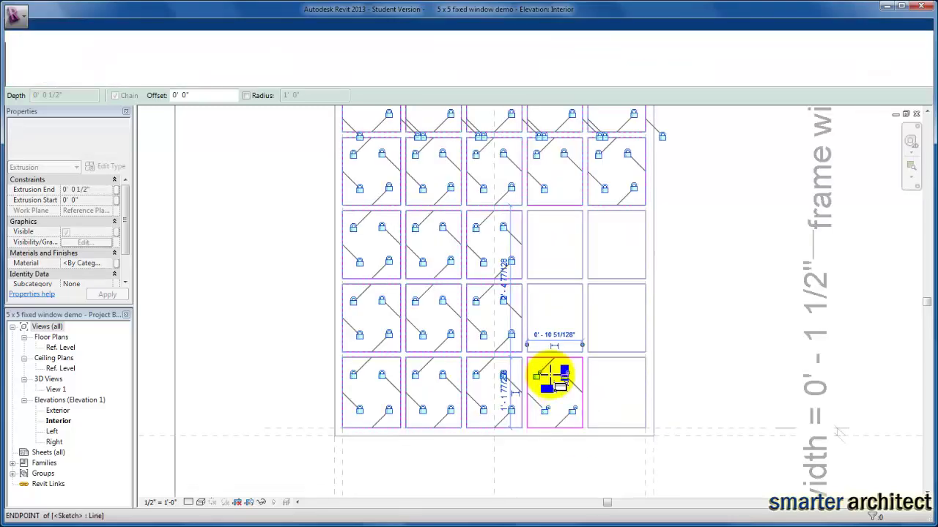
{"action": "left_click", "coordinate": [528, 284]}
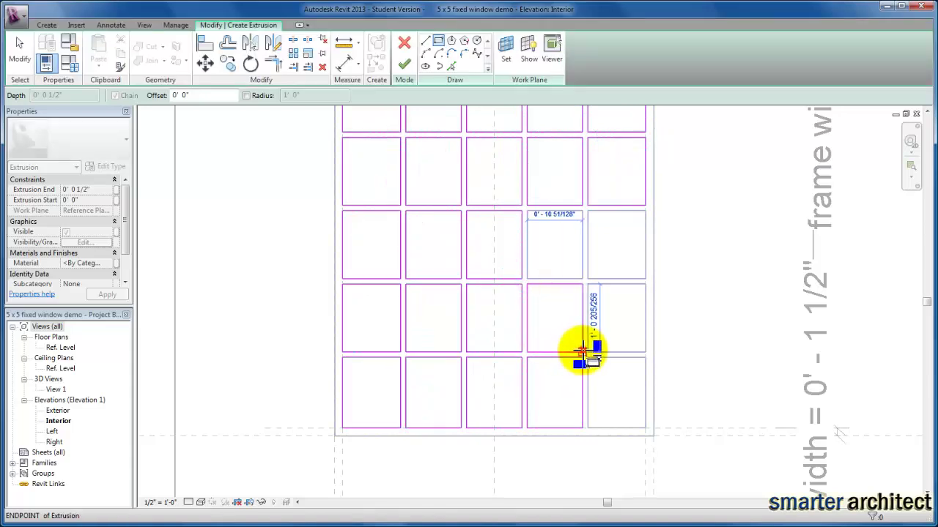
{"action": "left_click", "coordinate": [583, 351]}
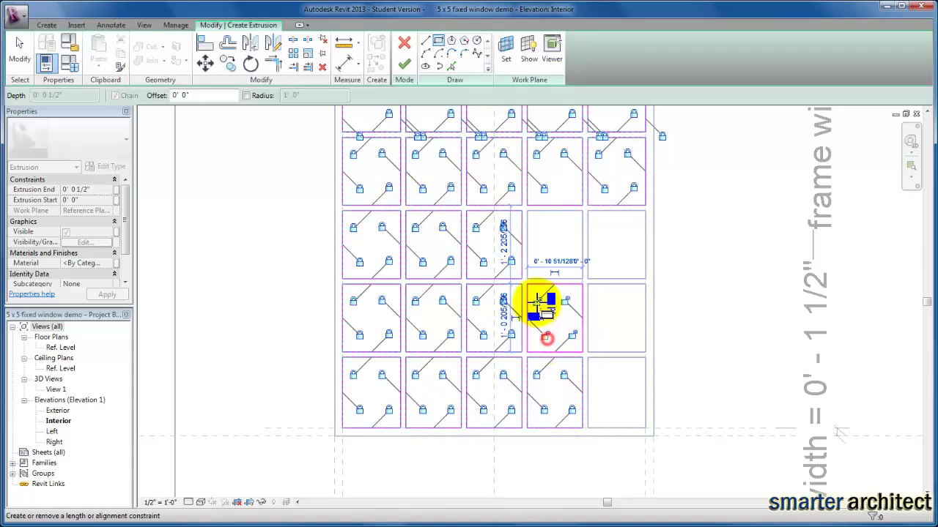
{"action": "left_click", "coordinate": [527, 211]}
{"action": "left_click", "coordinate": [582, 278]}
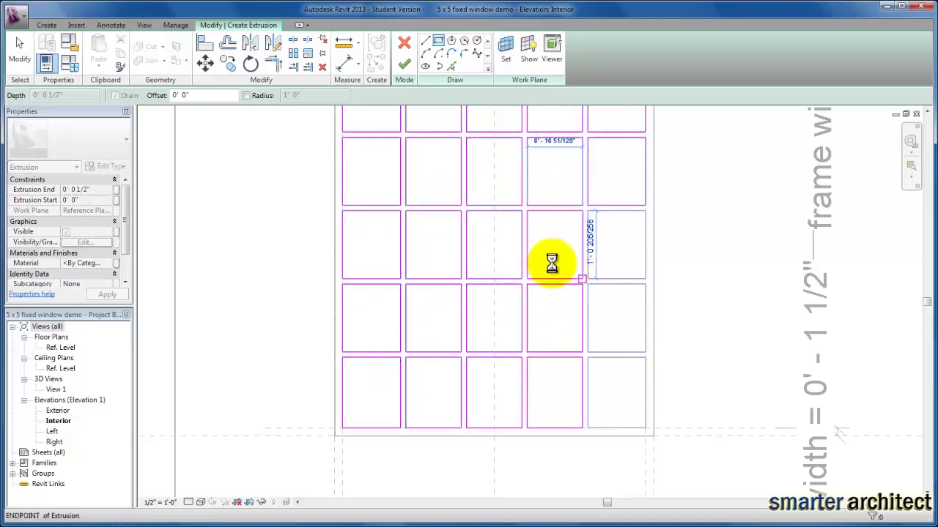
{"action": "left_click", "coordinate": [548, 261]}
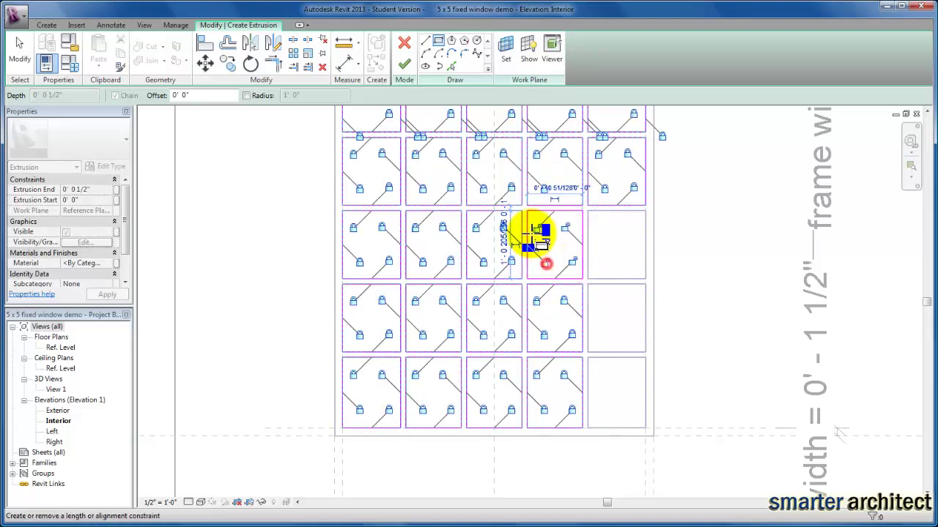
Draw and lock rectangles over the fifth panes of the third, fourth and fifth rows, and finish the extrusion sketch
{"action": "left_click", "coordinate": [587, 211]}
{"action": "left_click", "coordinate": [645, 278]}
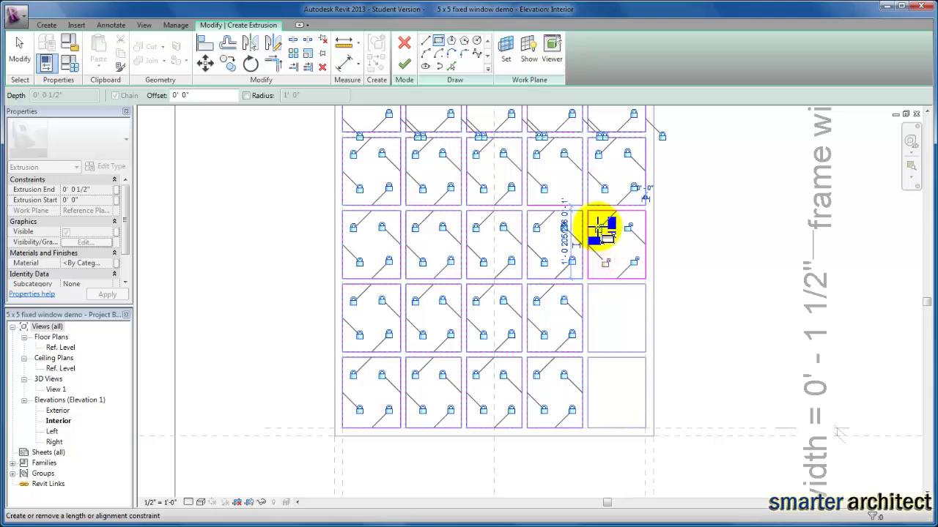
{"action": "left_click", "coordinate": [587, 283]}
{"action": "left_click", "coordinate": [645, 352]}
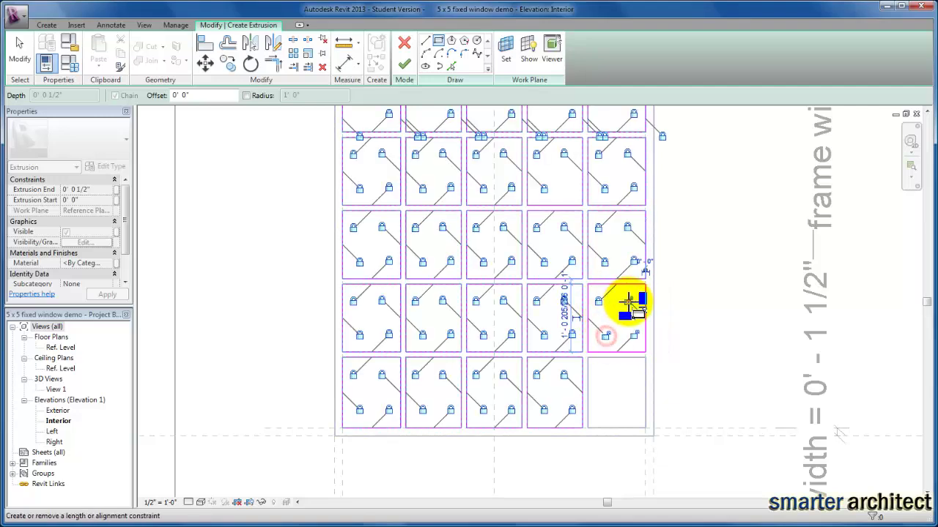
{"action": "left_click", "coordinate": [588, 357]}
{"action": "left_click", "coordinate": [645, 428]}
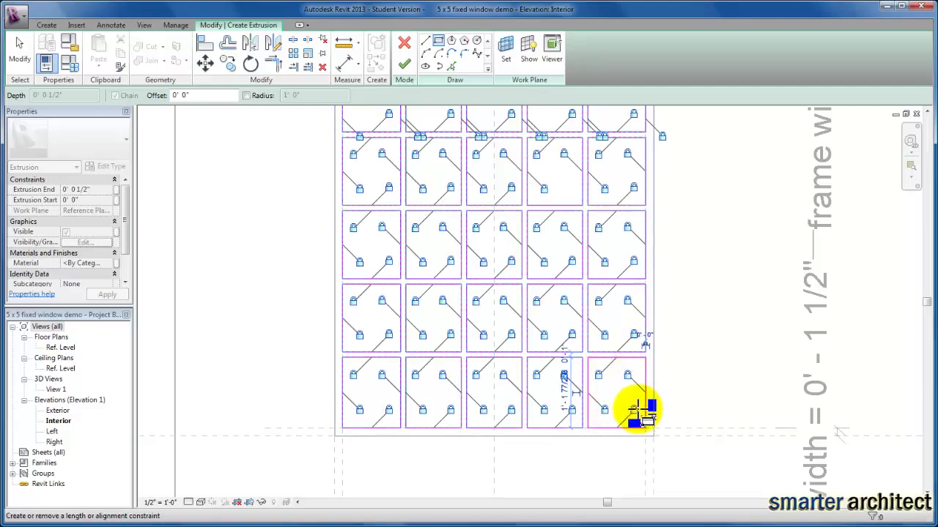
{"action": "left_click", "coordinate": [405, 64]}
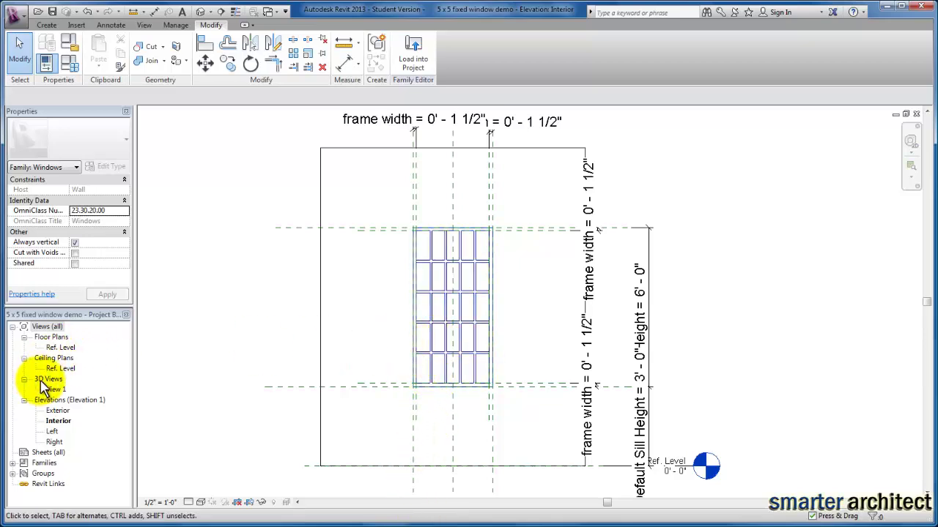
Inspect the new pane extrusion inside the window frame in the View 1 3D view
{"action": "double_click", "coordinate": [57, 390]}
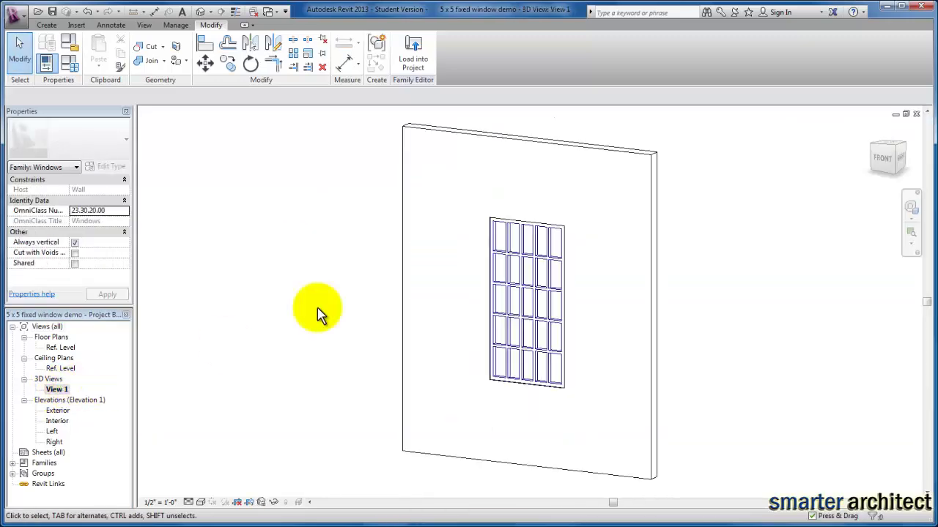
{"action": "scroll", "coordinate": [542, 235], "scroll_direction": "up", "scroll_amount": 2}
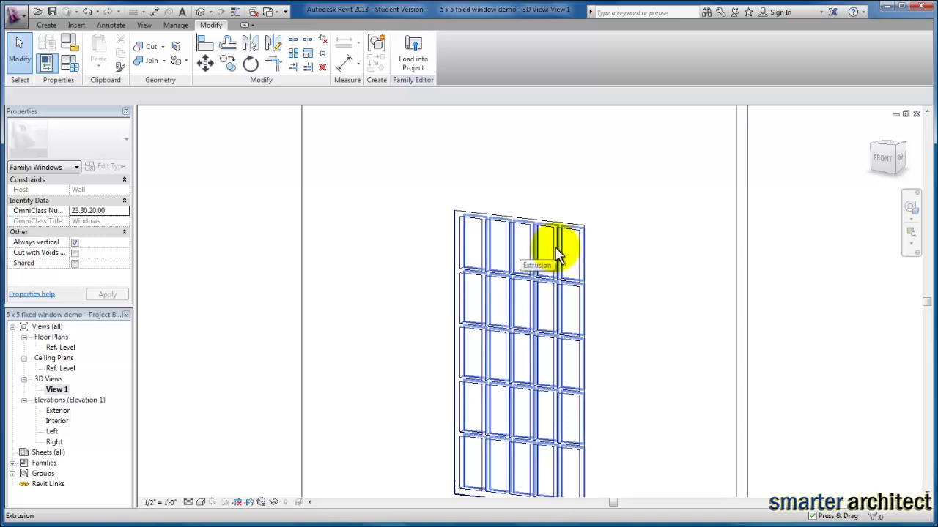
{"action": "left_click", "coordinate": [557, 254]}
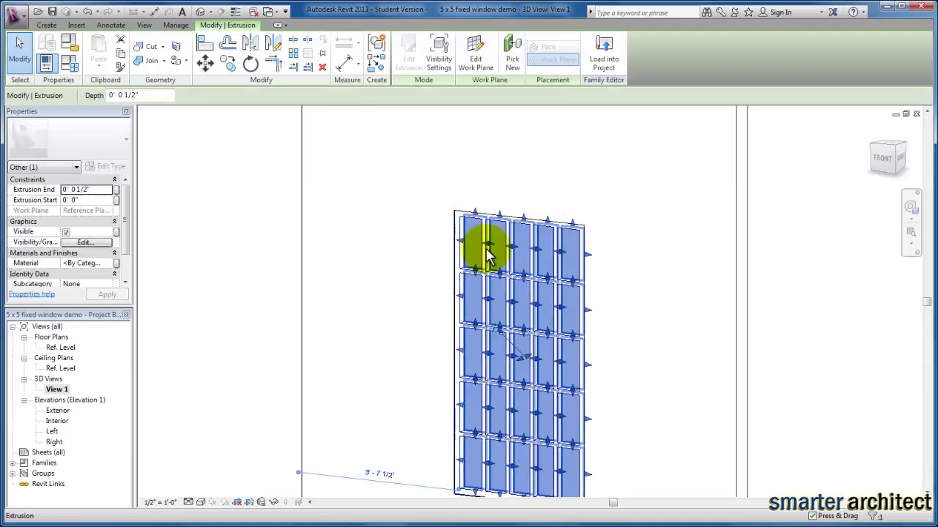
In the Ref. Level floor plan, set the pane extrusion's Extrusion Start to 1"
{"action": "double_click", "coordinate": [59, 348]}
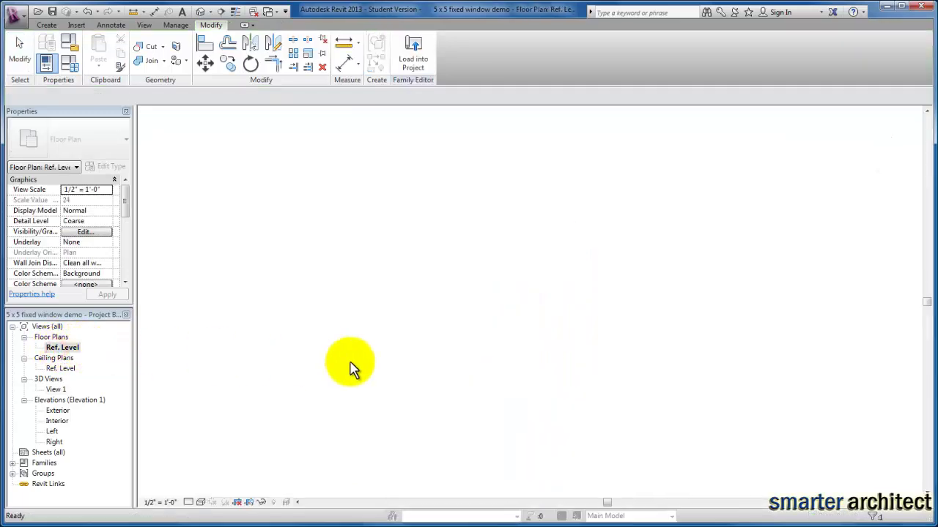
{"action": "key", "text": "Escape"}
{"action": "scroll", "coordinate": [483, 322], "scroll_direction": "up", "scroll_amount": 6}
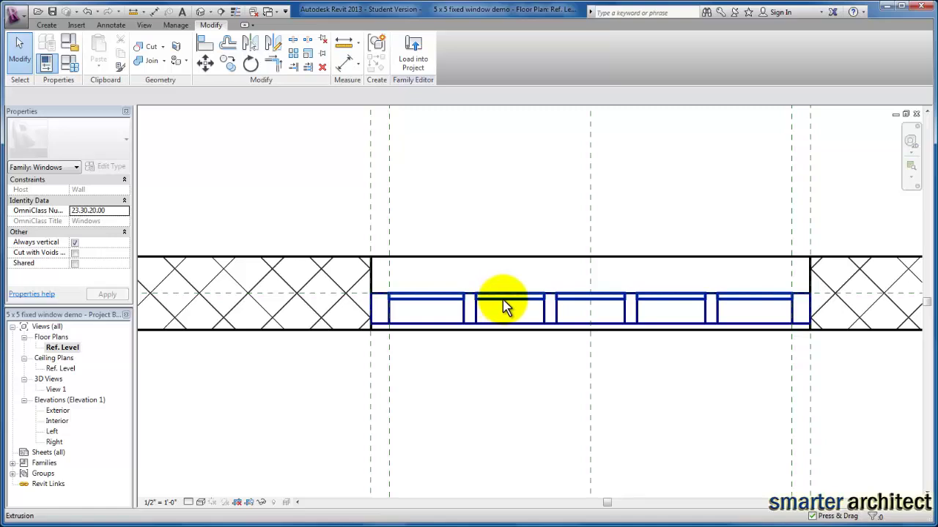
{"action": "left_click", "coordinate": [500, 306]}
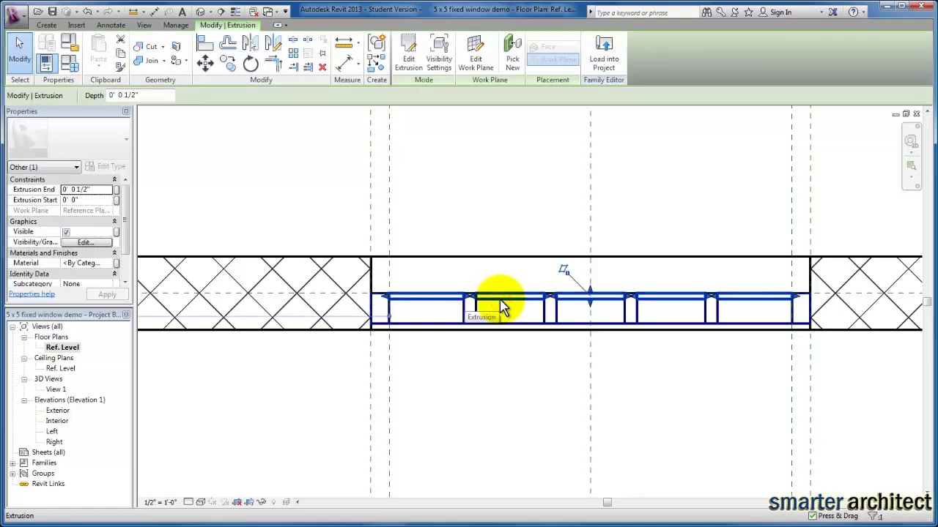
{"action": "left_click", "coordinate": [87, 202]}
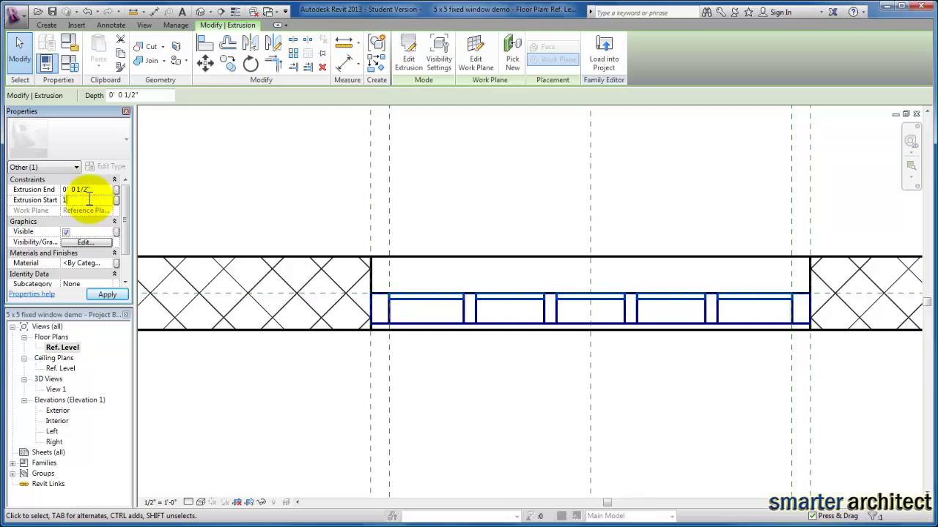
{"action": "left_click", "coordinate": [106, 295]}
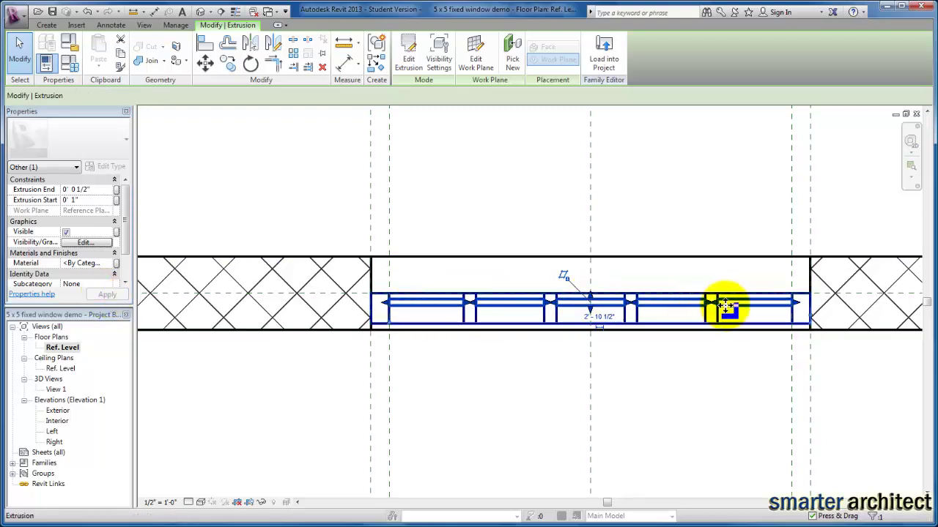
Set the pane extrusion's Extrusion Start to 1.5" and its Extrusion End to 1"
{"action": "left_click", "coordinate": [429, 320]}
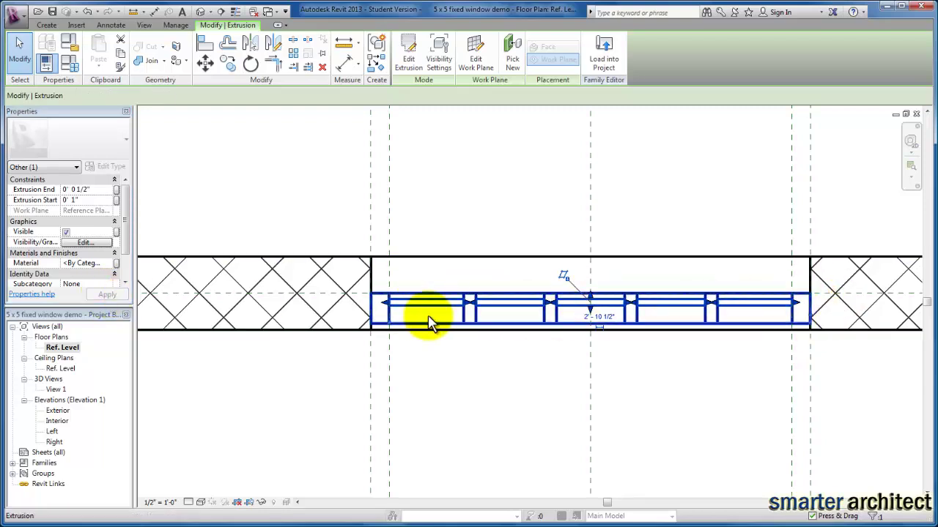
{"action": "left_click", "coordinate": [88, 200]}
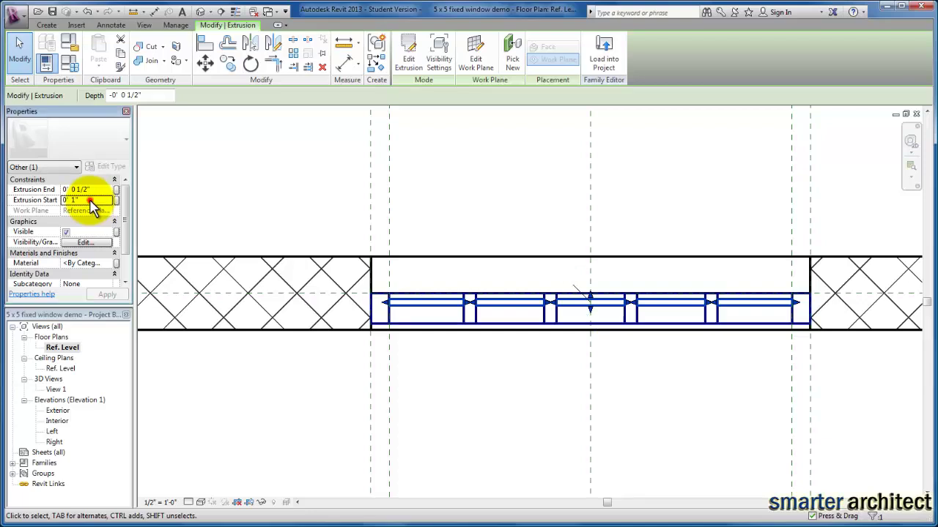
{"action": "type", "text": "1."}
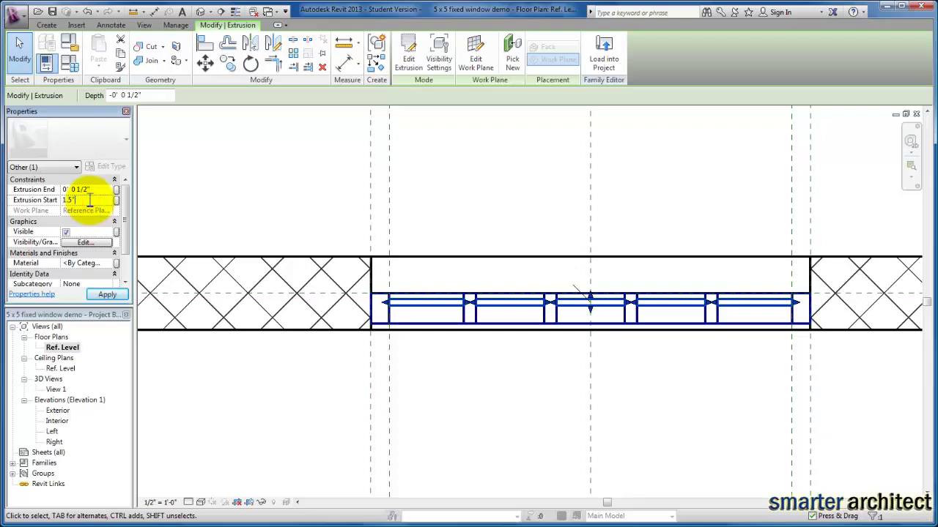
{"action": "type", "text": "5"}
{"action": "key", "text": "Return"}
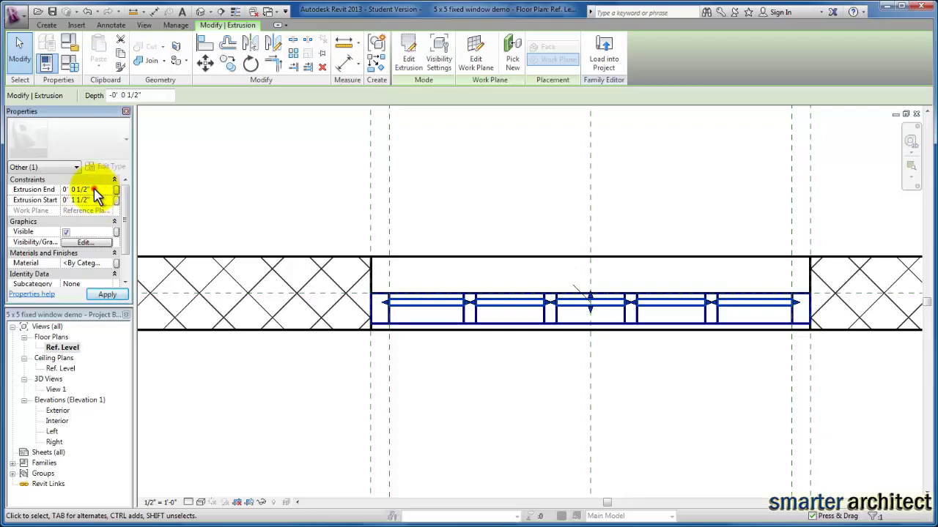
{"action": "left_click", "coordinate": [93, 190]}
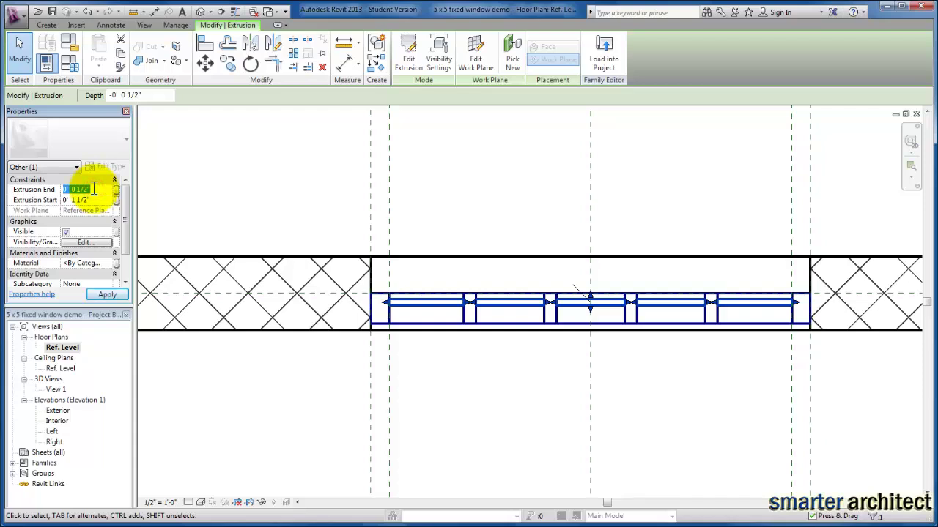
{"action": "type", "text": "1"}
{"action": "key", "text": "Return"}
{"action": "left_click", "coordinate": [540, 198]}
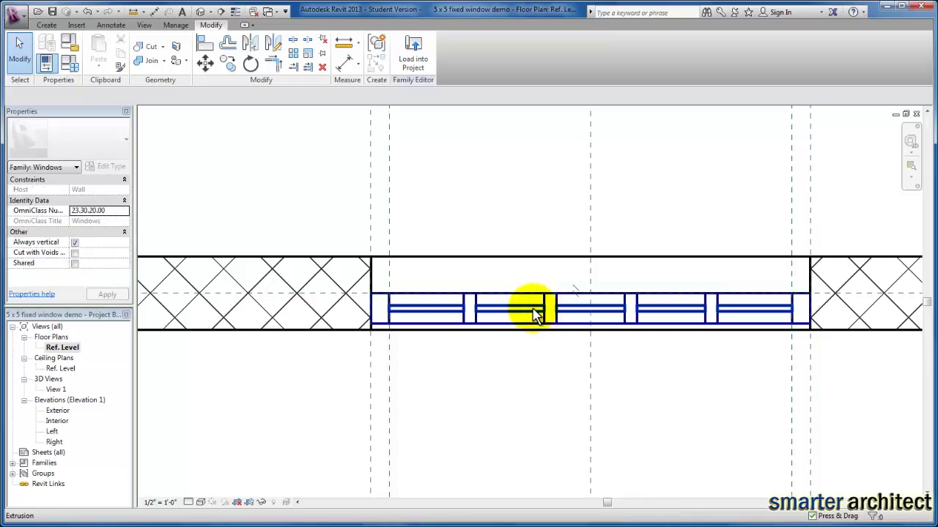
Try an Extrusion Start of 1" on the window frame extrusion, and restore it to 0"
{"action": "left_click", "coordinate": [373, 294]}
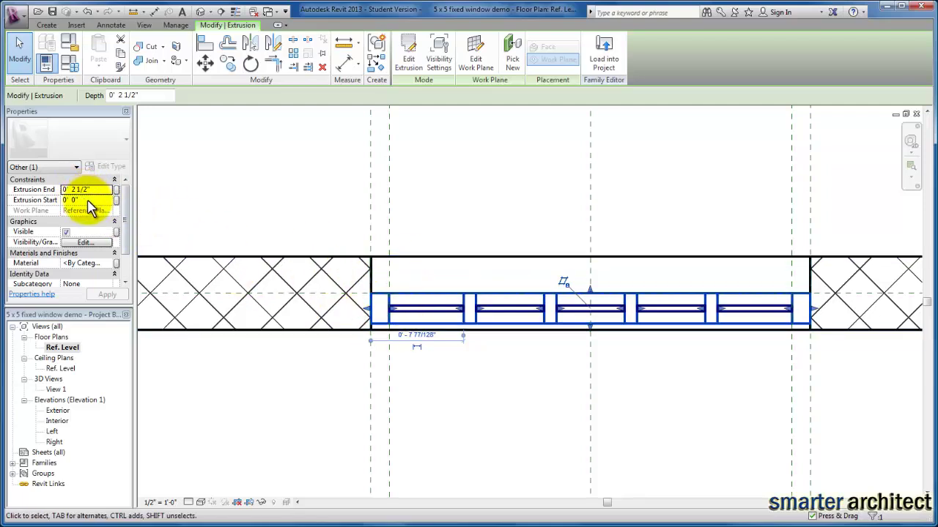
{"action": "left_click", "coordinate": [87, 200]}
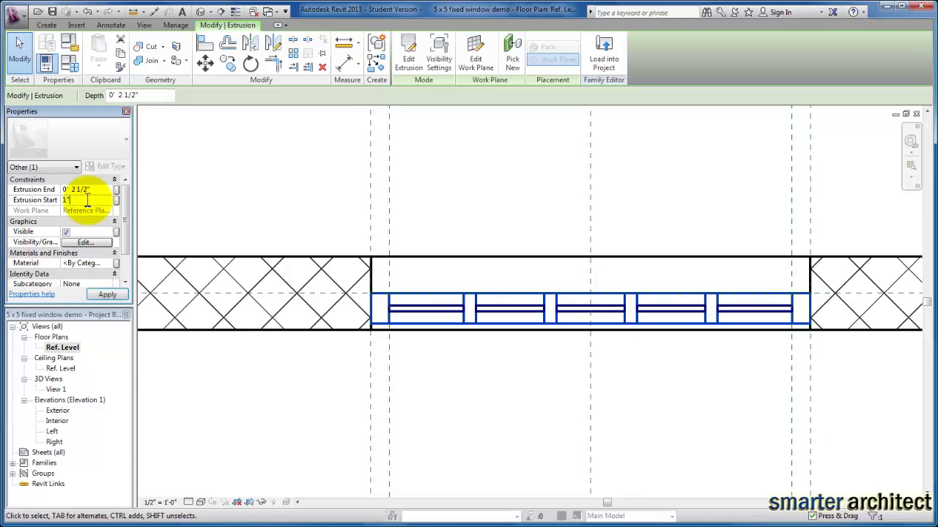
{"action": "left_click", "coordinate": [107, 296]}
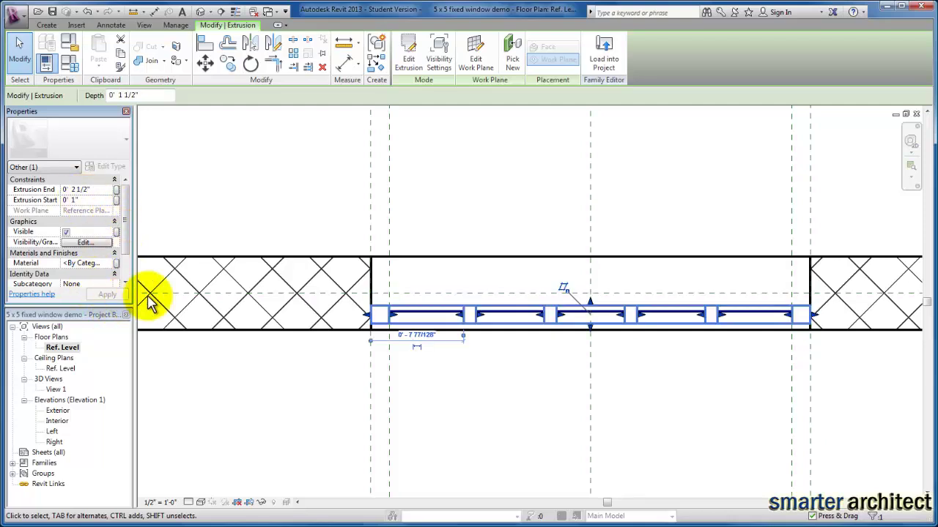
{"action": "left_click", "coordinate": [559, 311]}
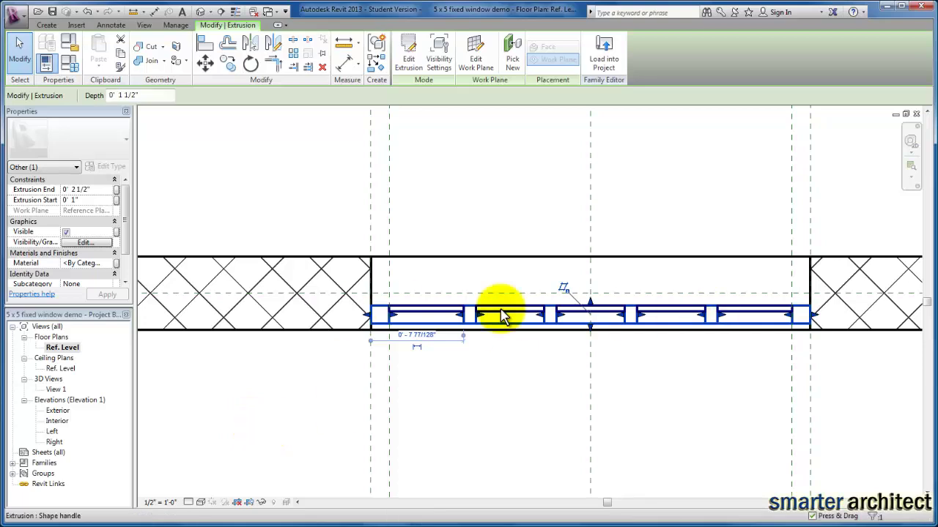
{"action": "left_click", "coordinate": [88, 200]}
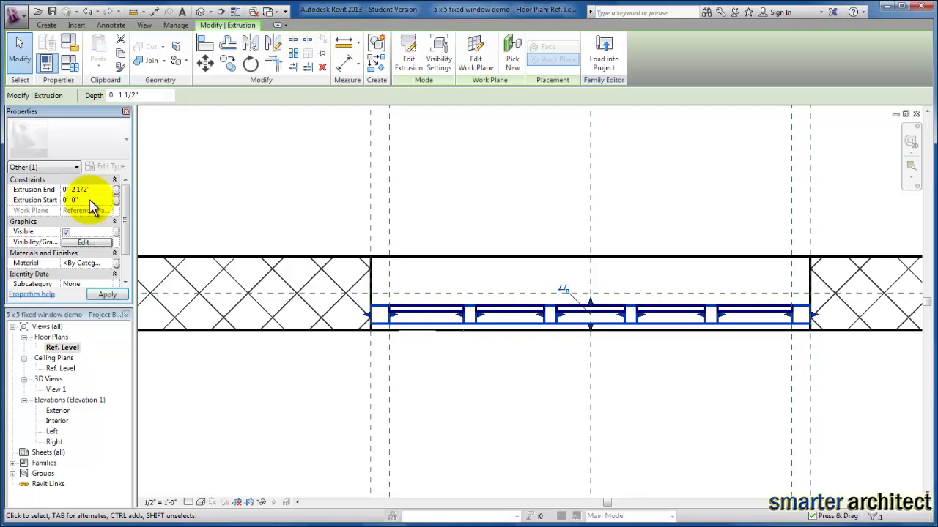
{"action": "left_click", "coordinate": [106, 294]}
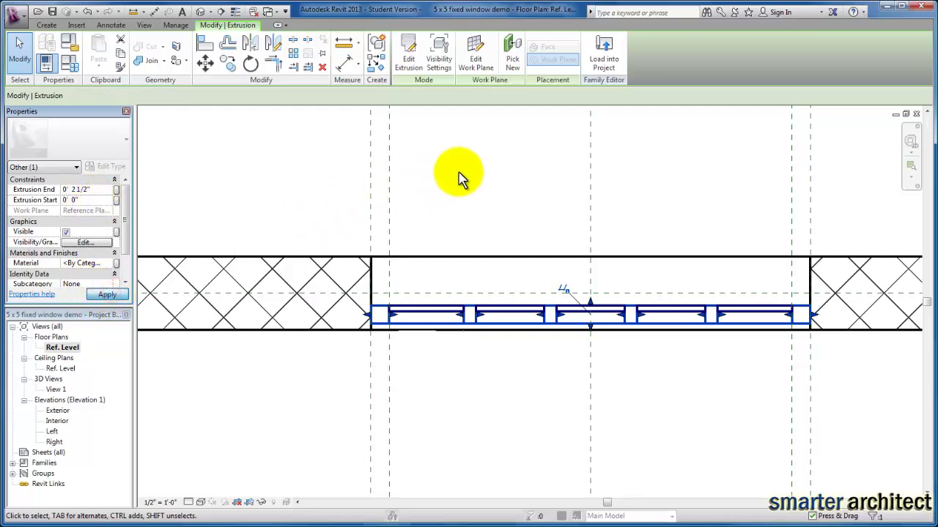
{"action": "left_click", "coordinate": [466, 189]}
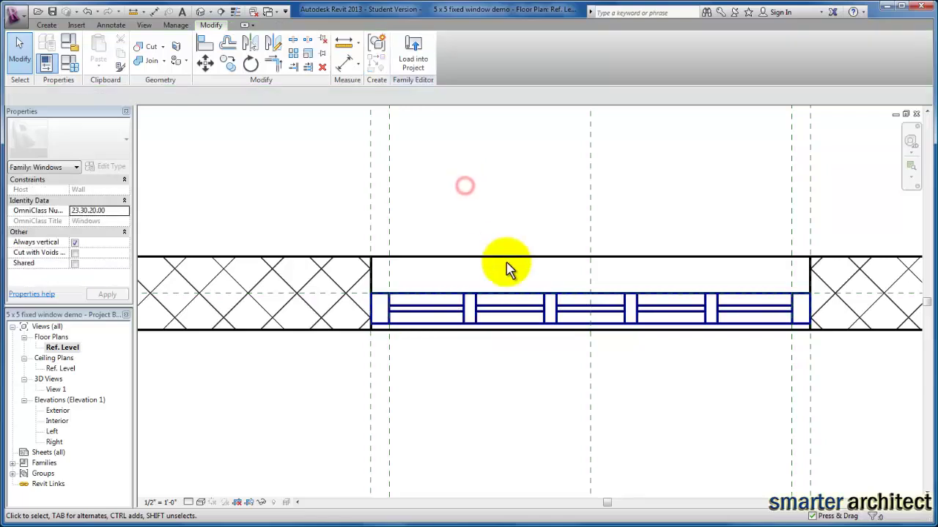
Open the View 1 3D view to check the panes within the window frame
{"action": "scroll", "coordinate": [586, 366], "scroll_direction": "down", "scroll_amount": 1}
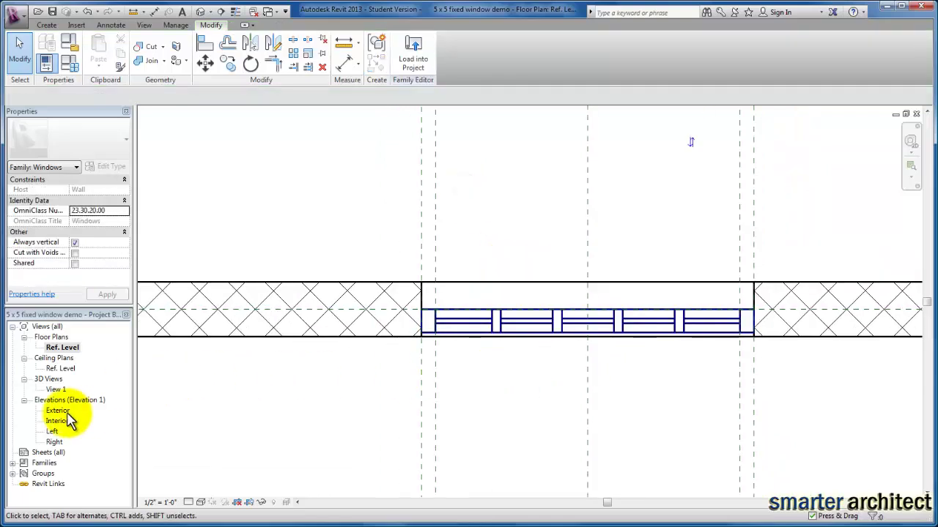
{"action": "double_click", "coordinate": [57, 389]}
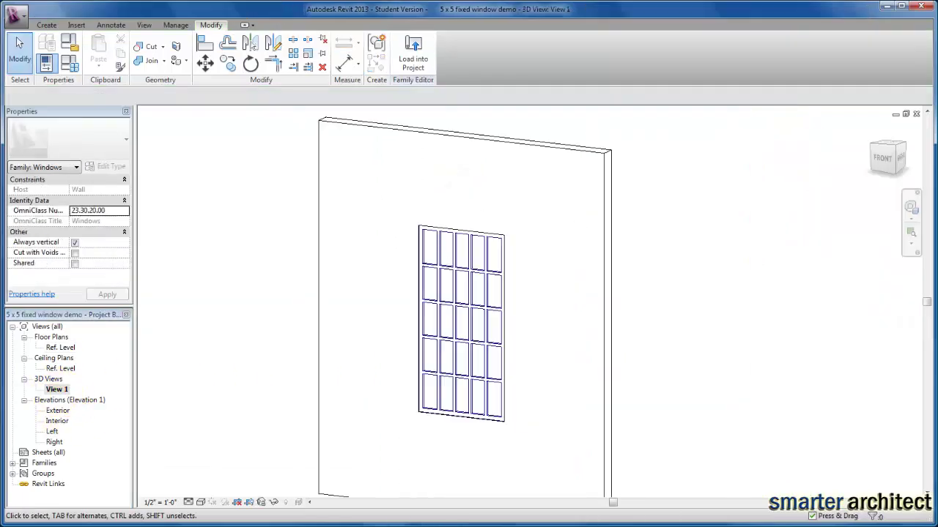